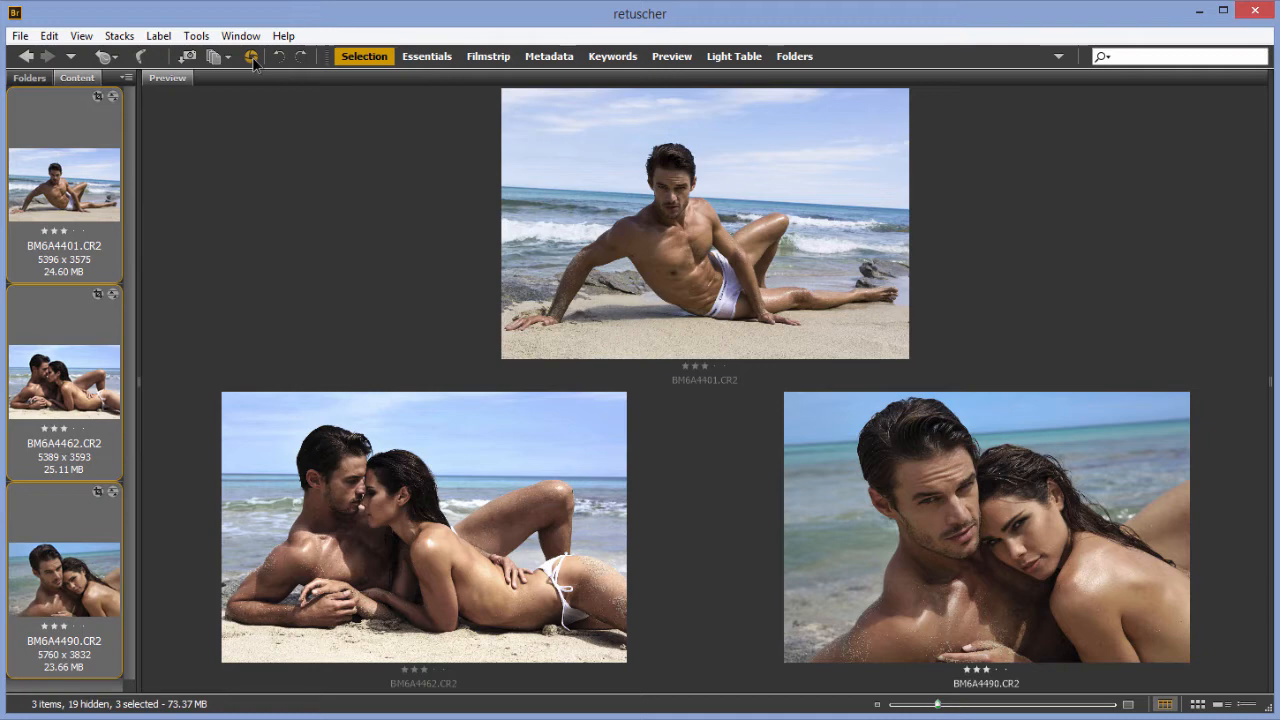
Step: Open the three selected CR2 photos in Camera Raw and review each one in turn
left_click(252, 58)
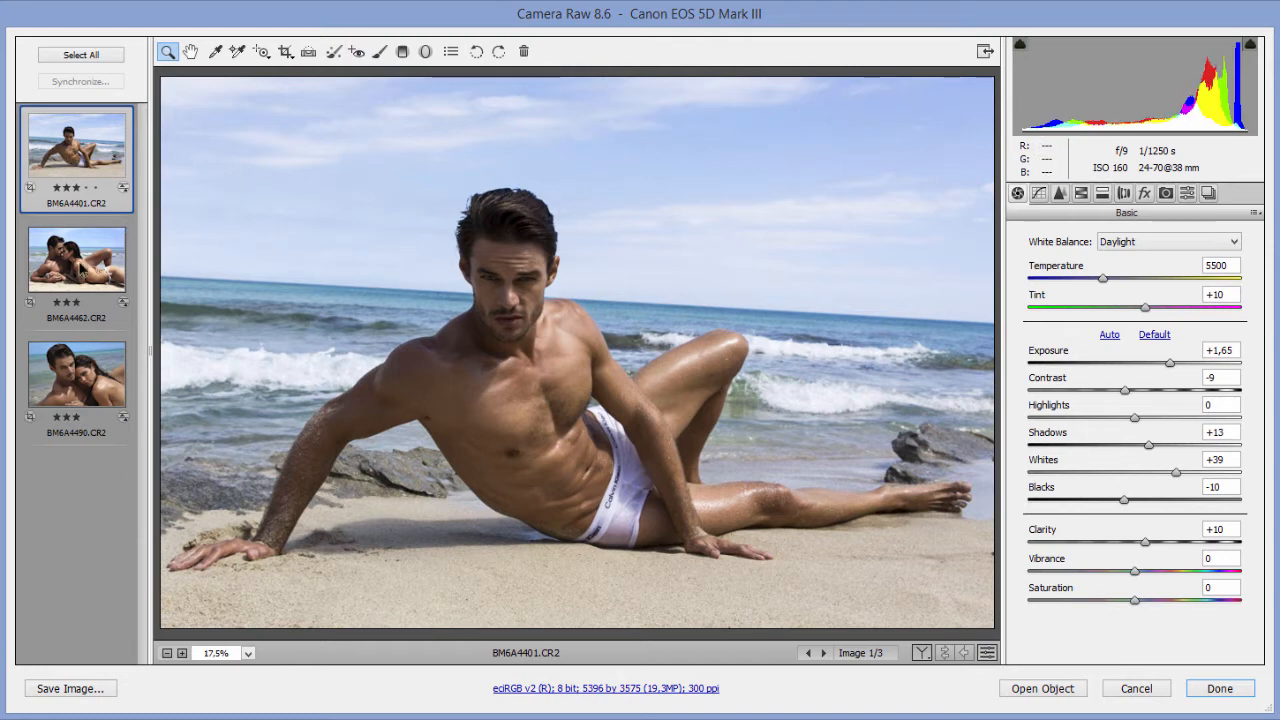
left_click(80, 282)
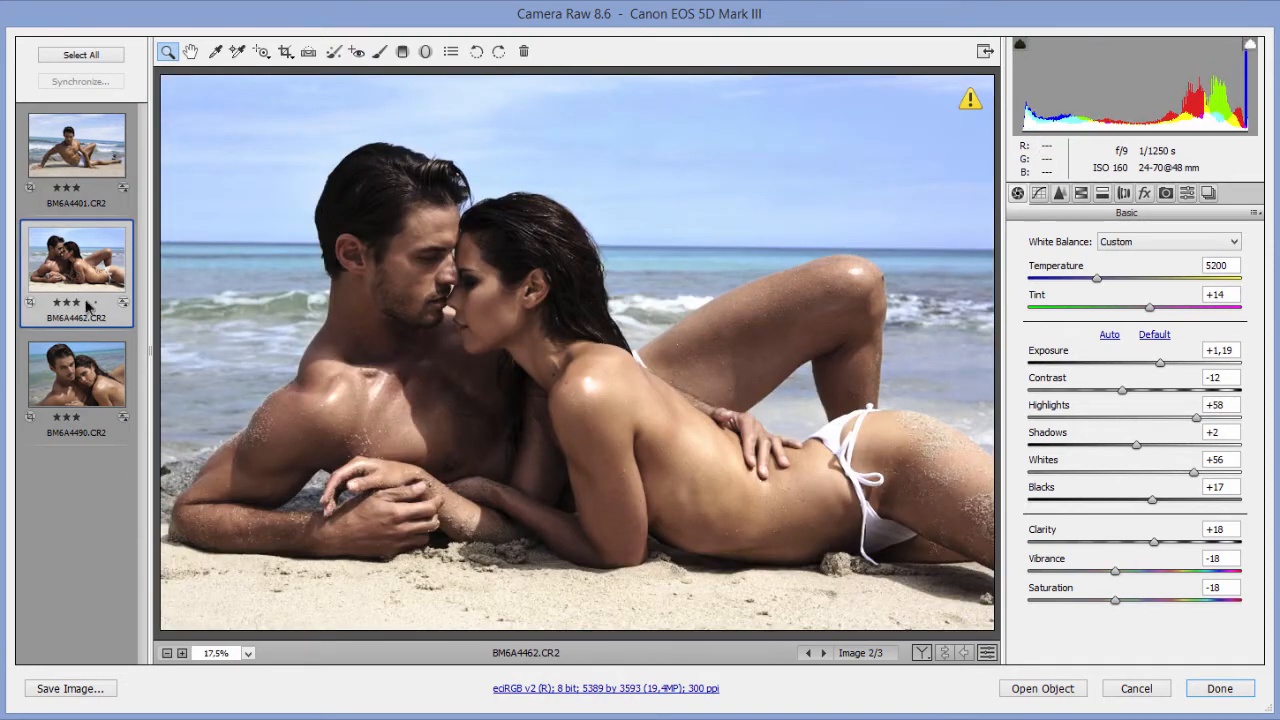
left_click(85, 390)
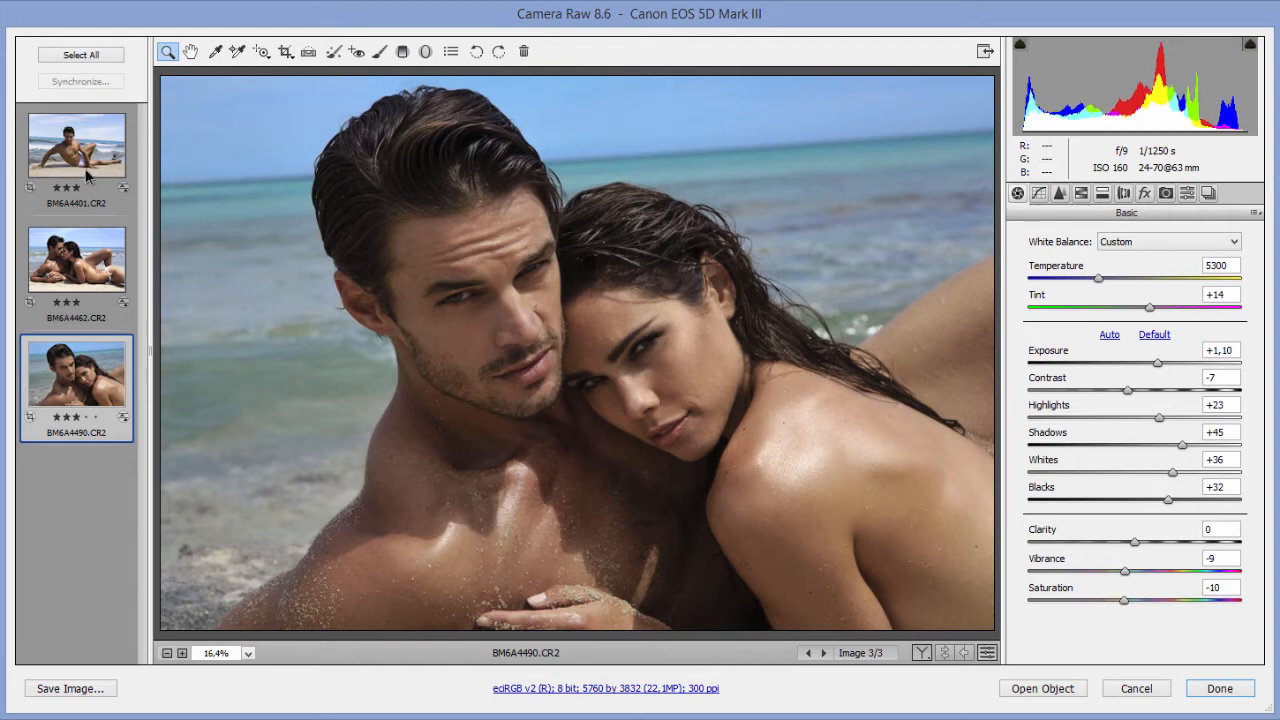
left_click(99, 140)
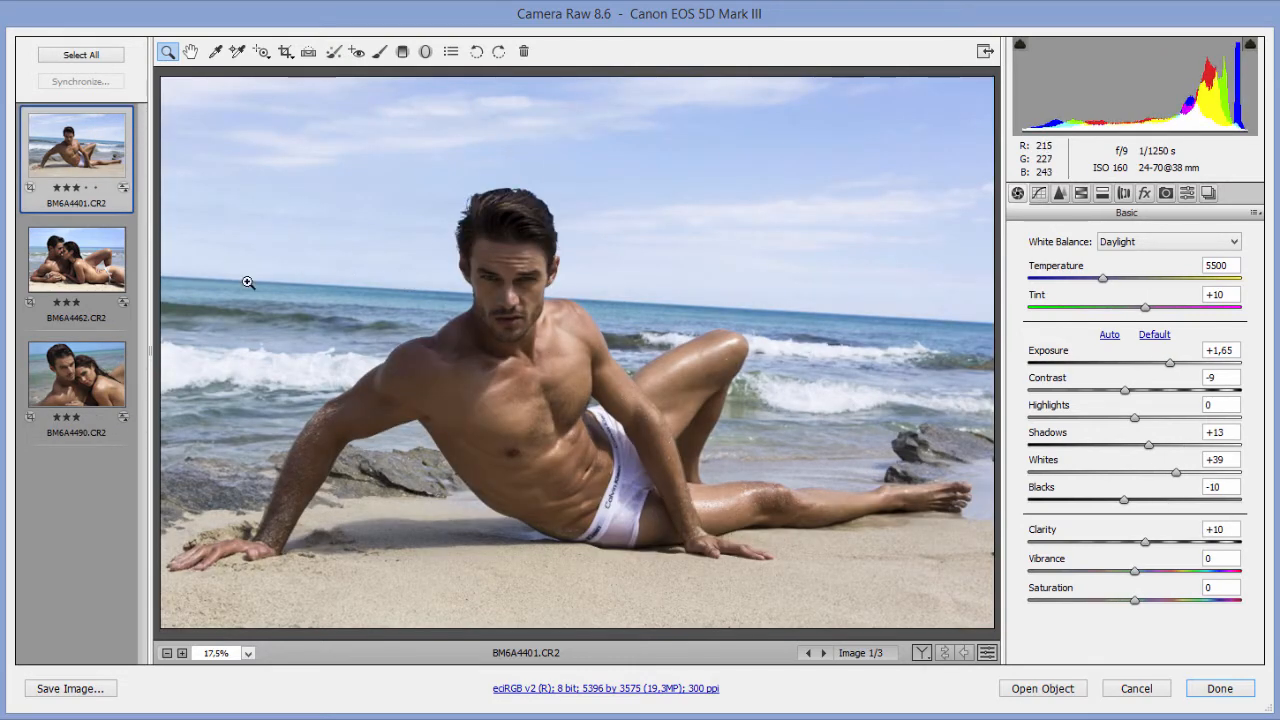
Step: Examine the Synchronize options for all three photos, cancel them and close Camera Raw without applying changes
left_click(96, 54)
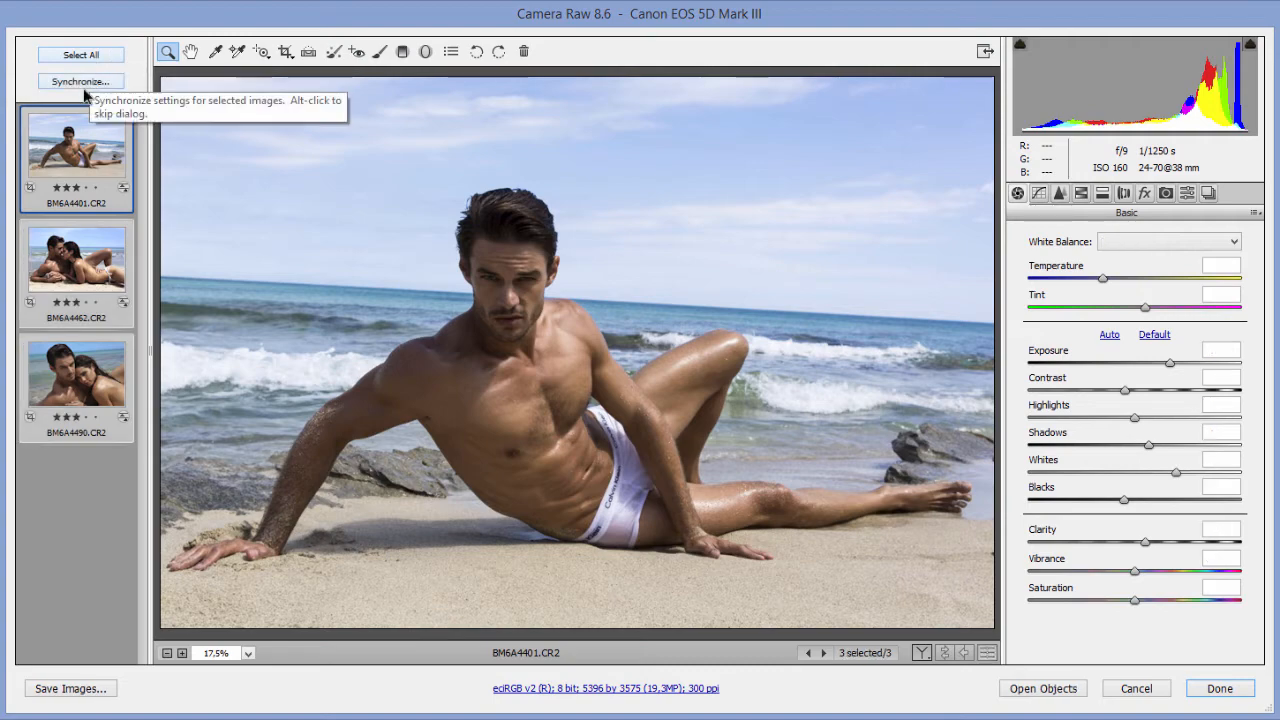
left_click(89, 84)
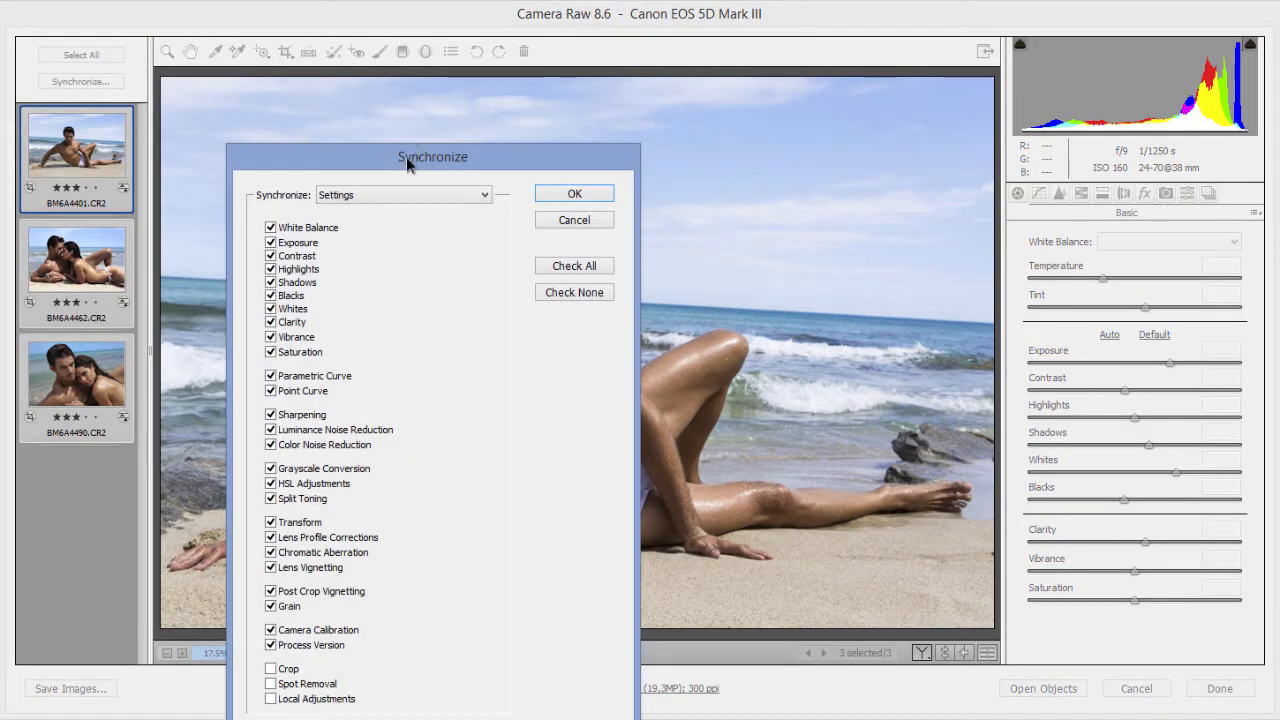
left_click_drag(430, 157, 532, 42)
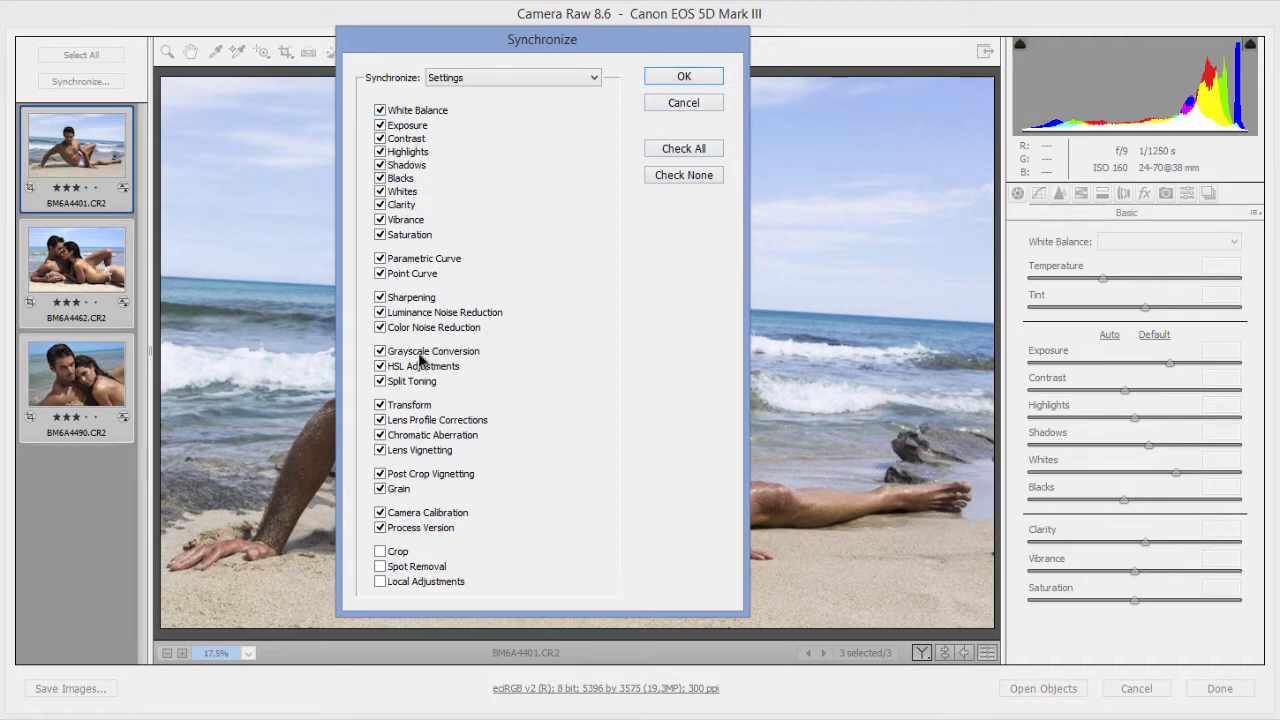
left_click(687, 108)
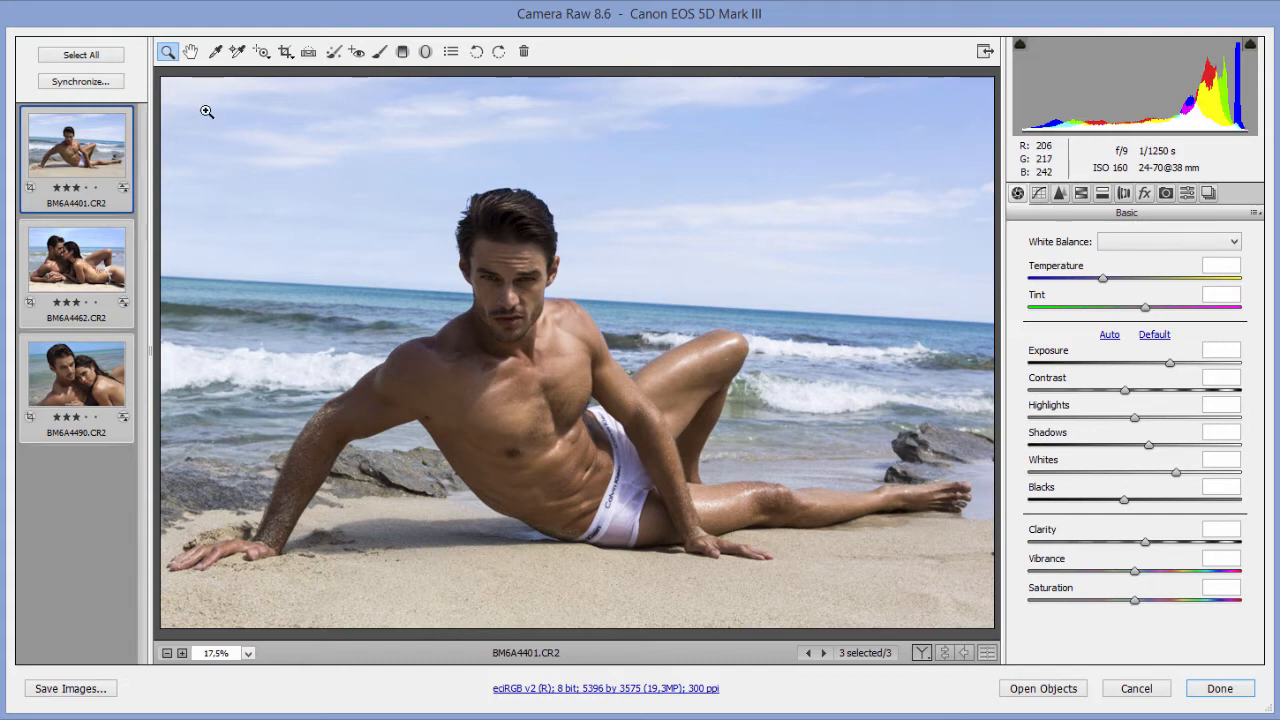
left_click(1135, 688)
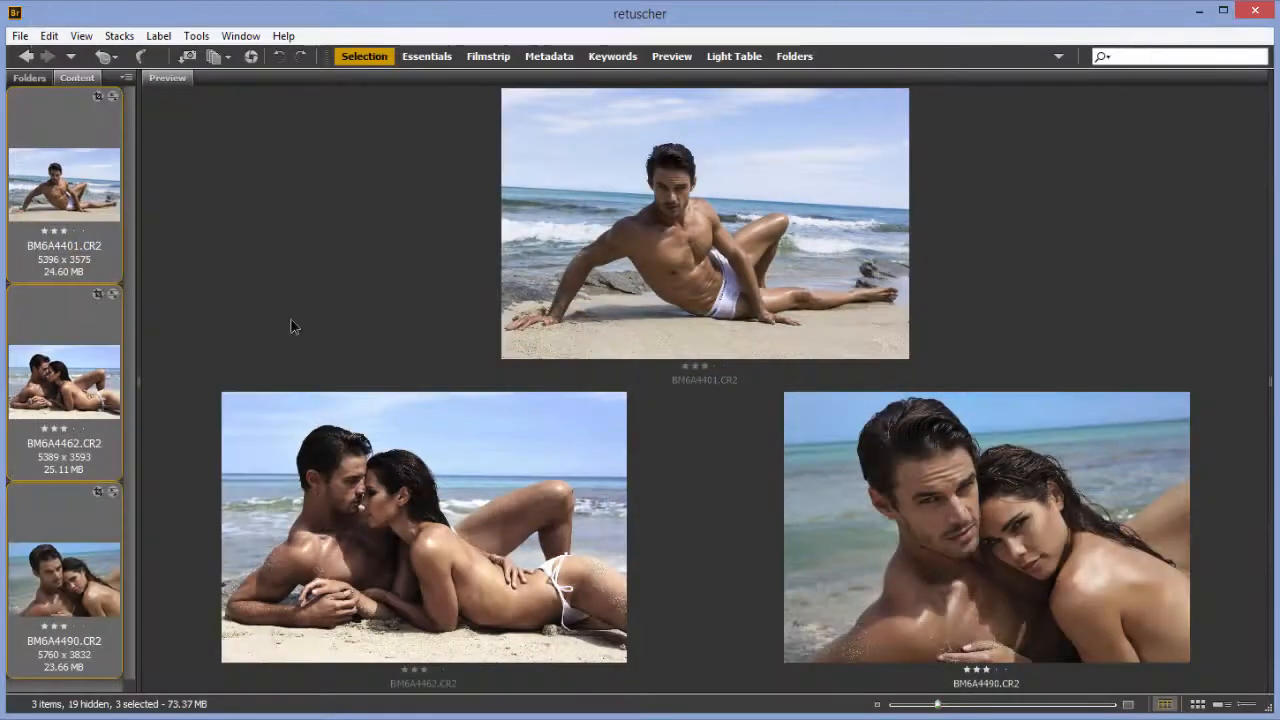
Step: Open BM6A4401.CR2 alone in Camera Raw and straighten it along the sea horizon
left_click(91, 161)
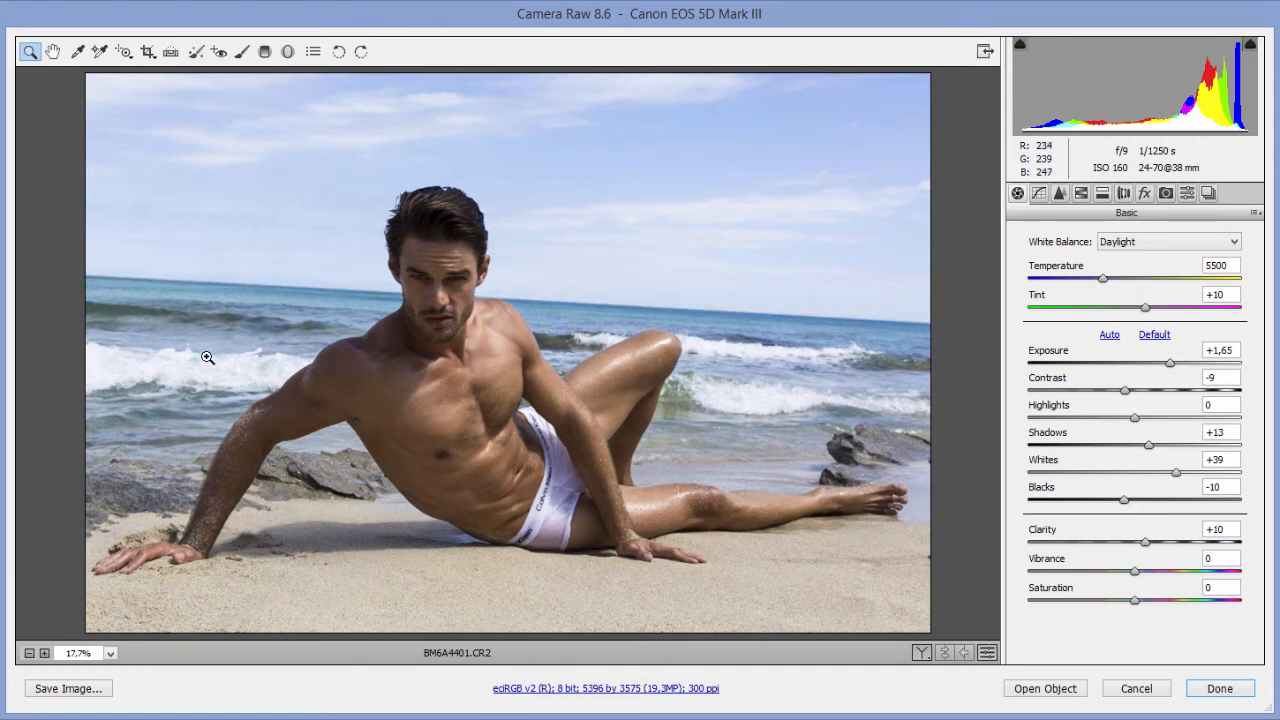
double_click(171, 52)
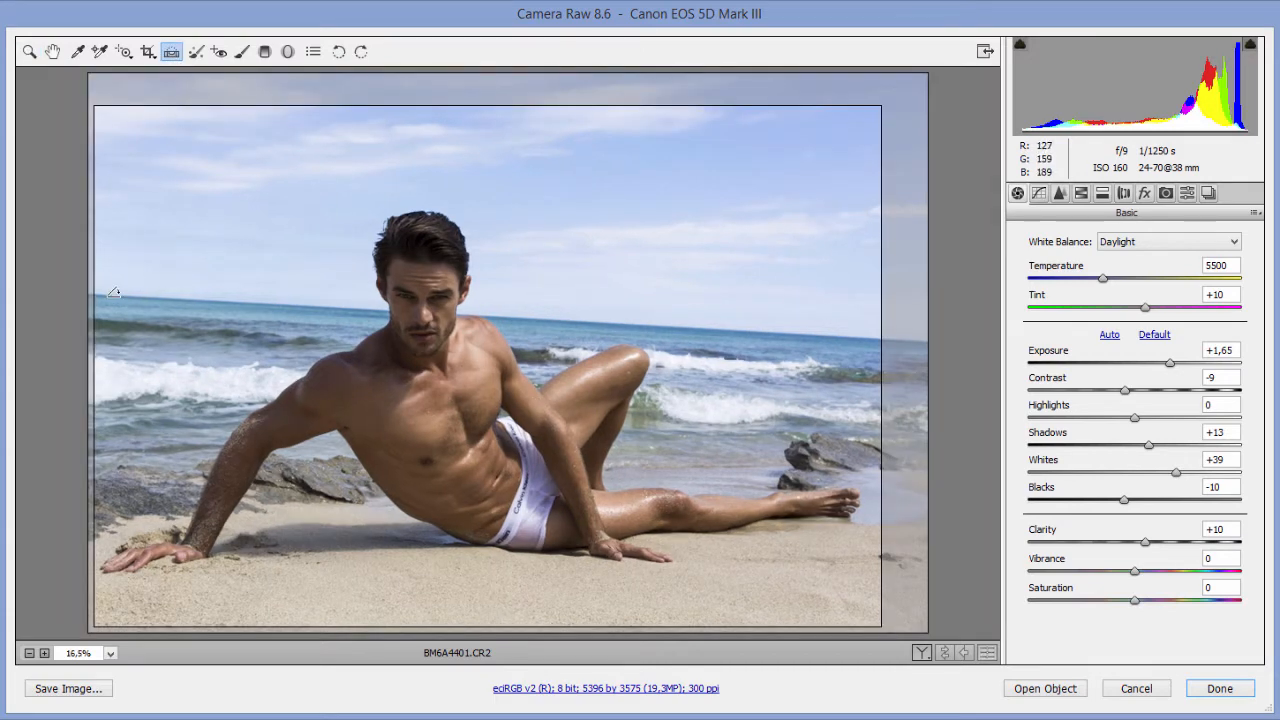
left_click_drag(113, 296, 840, 335)
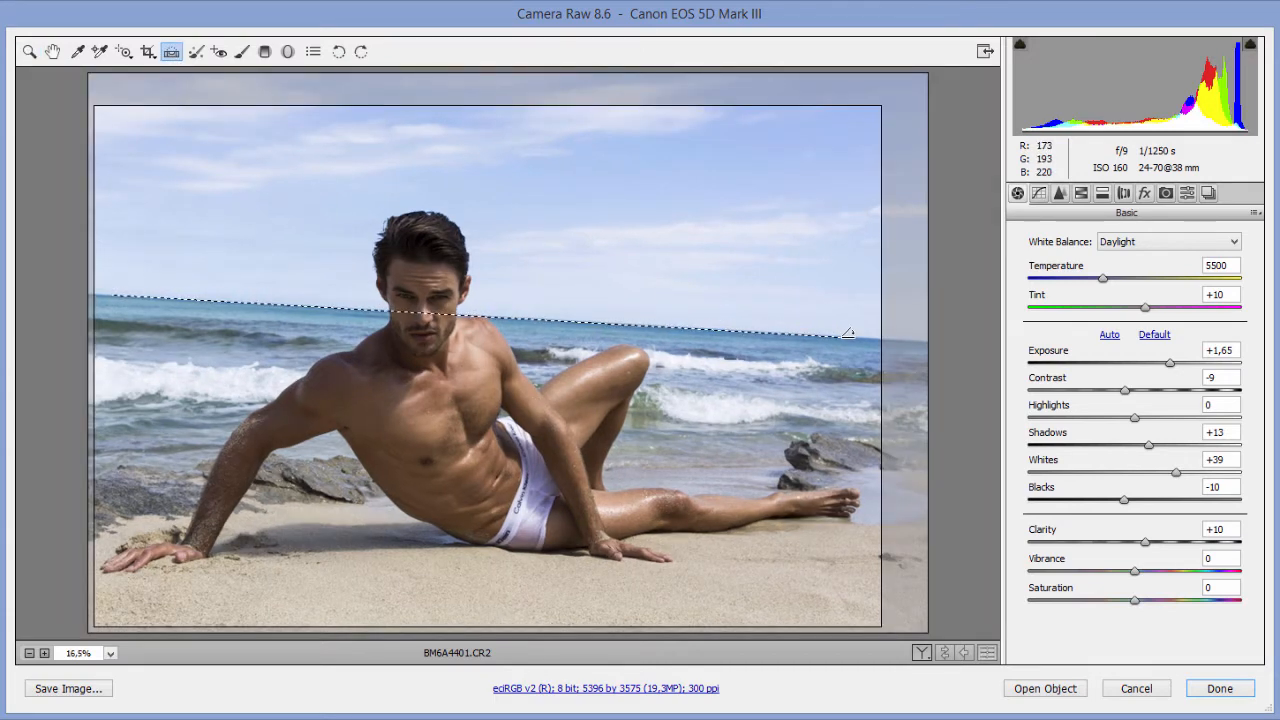
key("z")
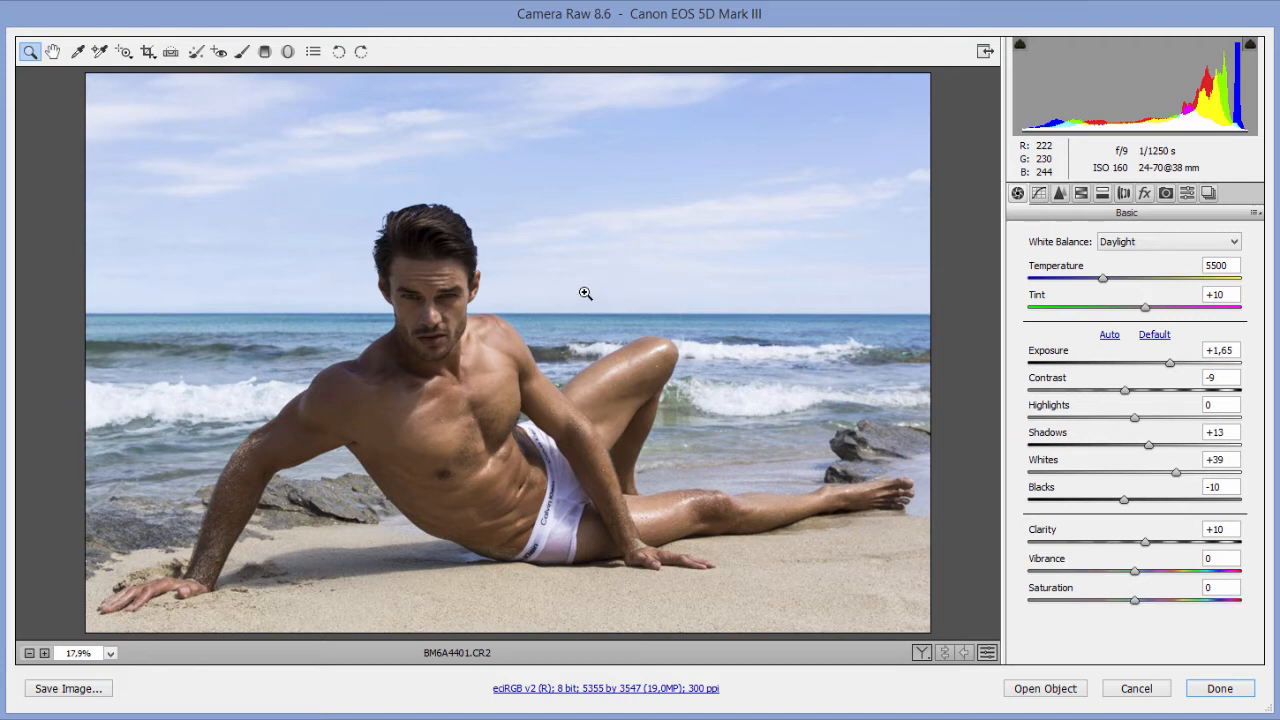
Step: Clear the crop from the photo to restore its full, unrotated frame
left_click(150, 55)
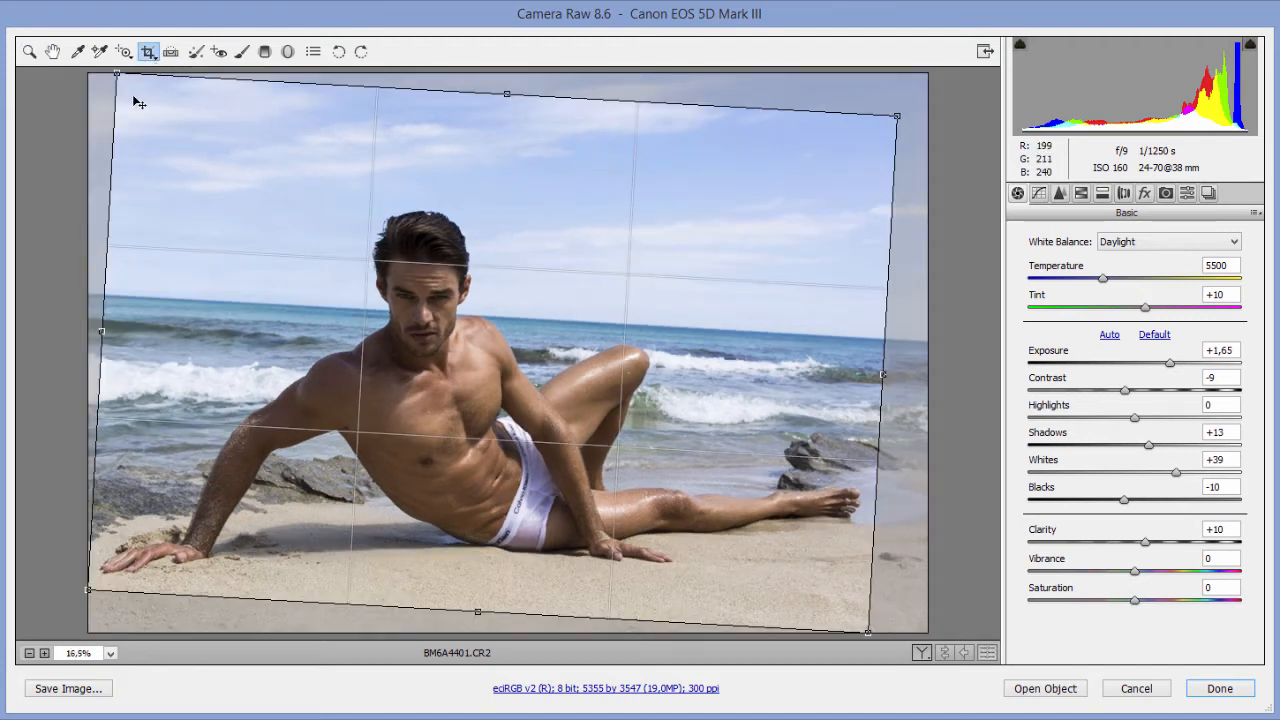
right_click(99, 119)
left_click(175, 257)
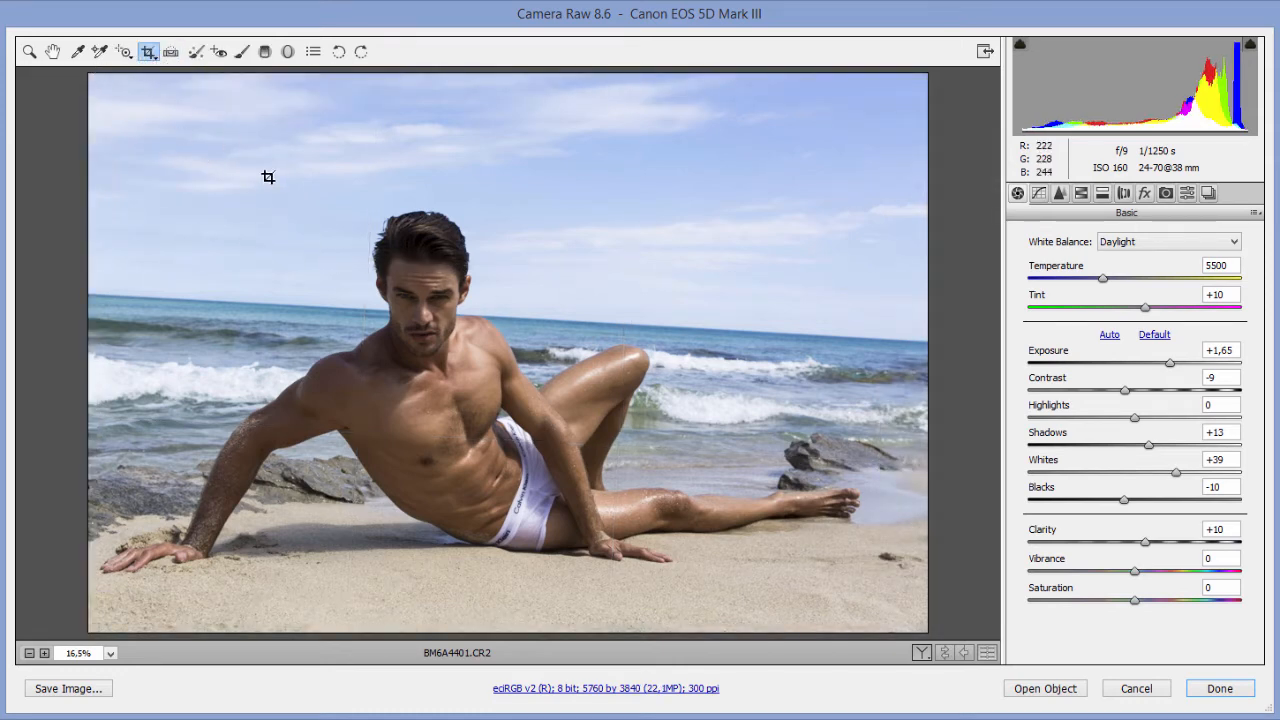
left_click(53, 51)
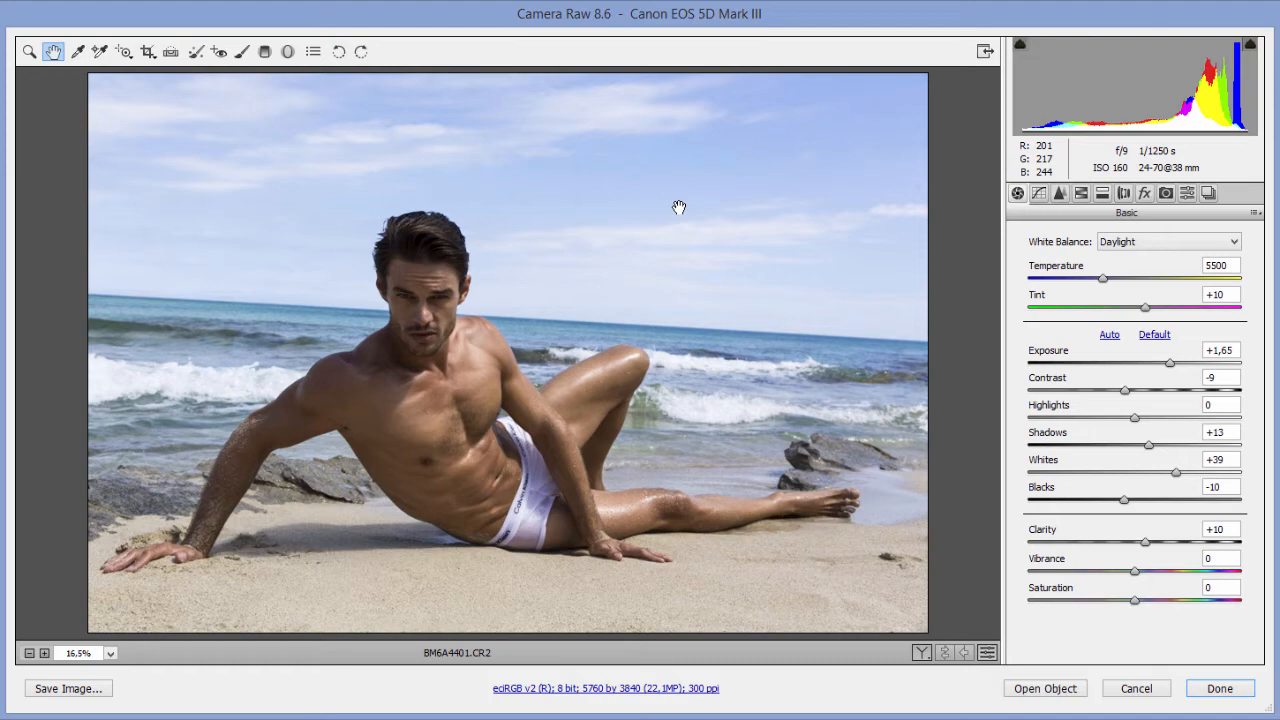
Step: Reset the photo's develop settings to Camera Raw Defaults
key("alt+Tab")
left_click(1255, 213)
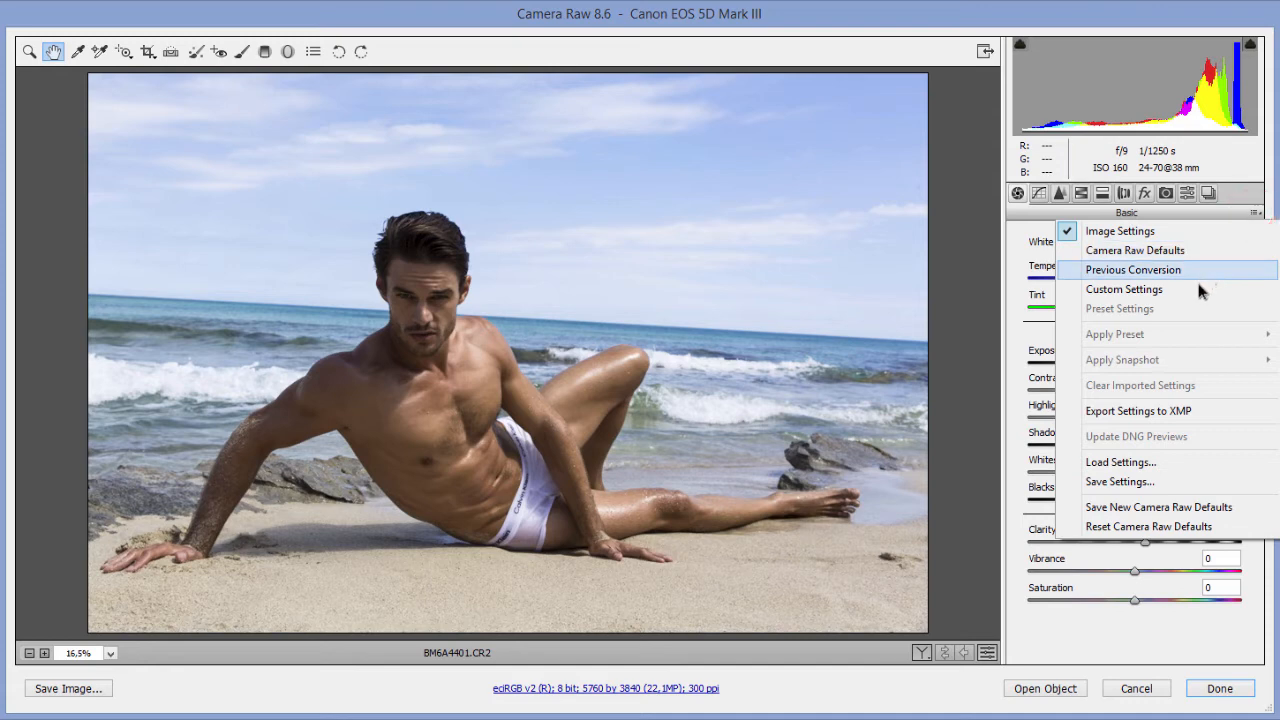
left_click(1210, 250)
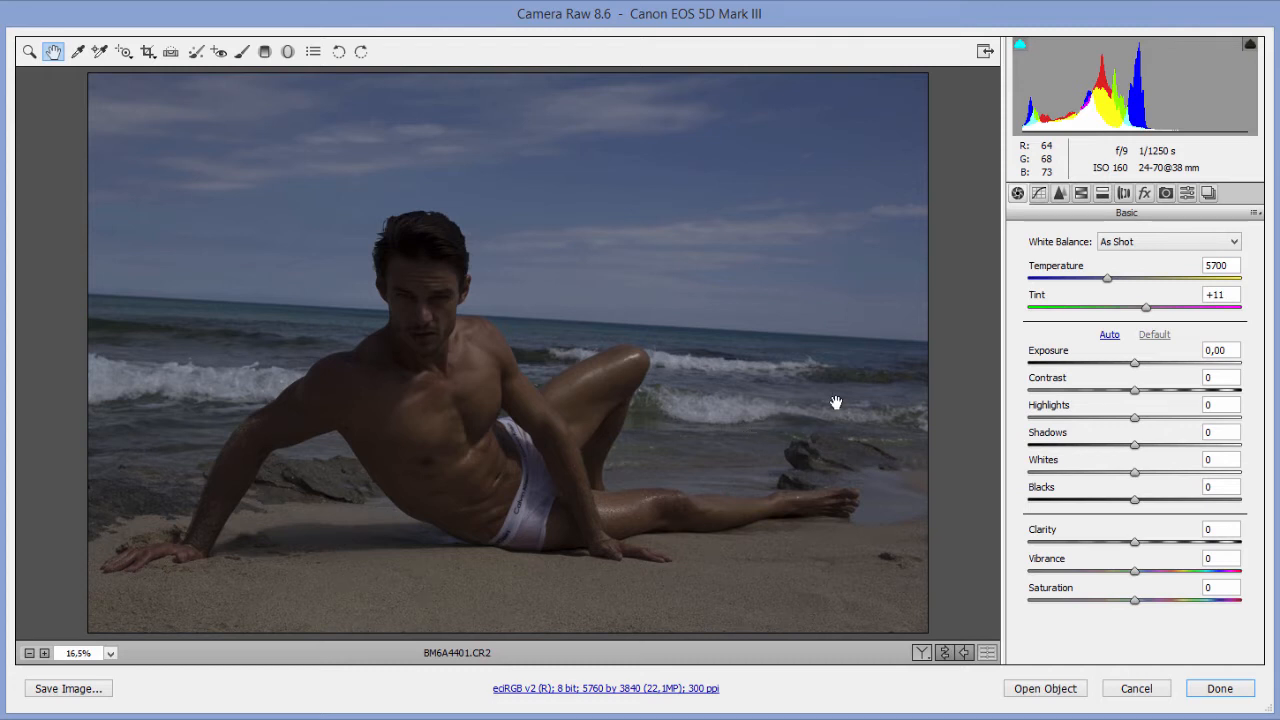
Step: Try an Exposure of +3.05, inspect the man's dark hair up close, and reset the Exposure to 0
left_click_drag(1136, 364, 1197, 363)
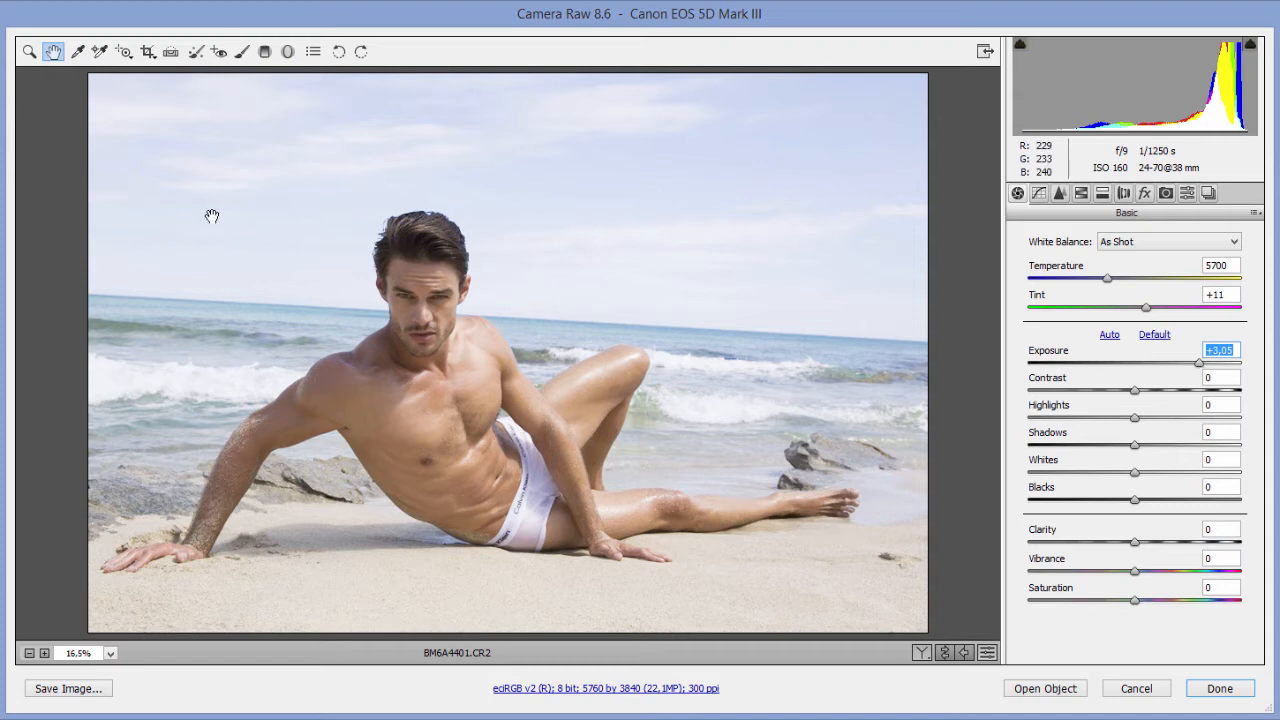
left_click(30, 51)
left_click_drag(335, 216, 449, 286)
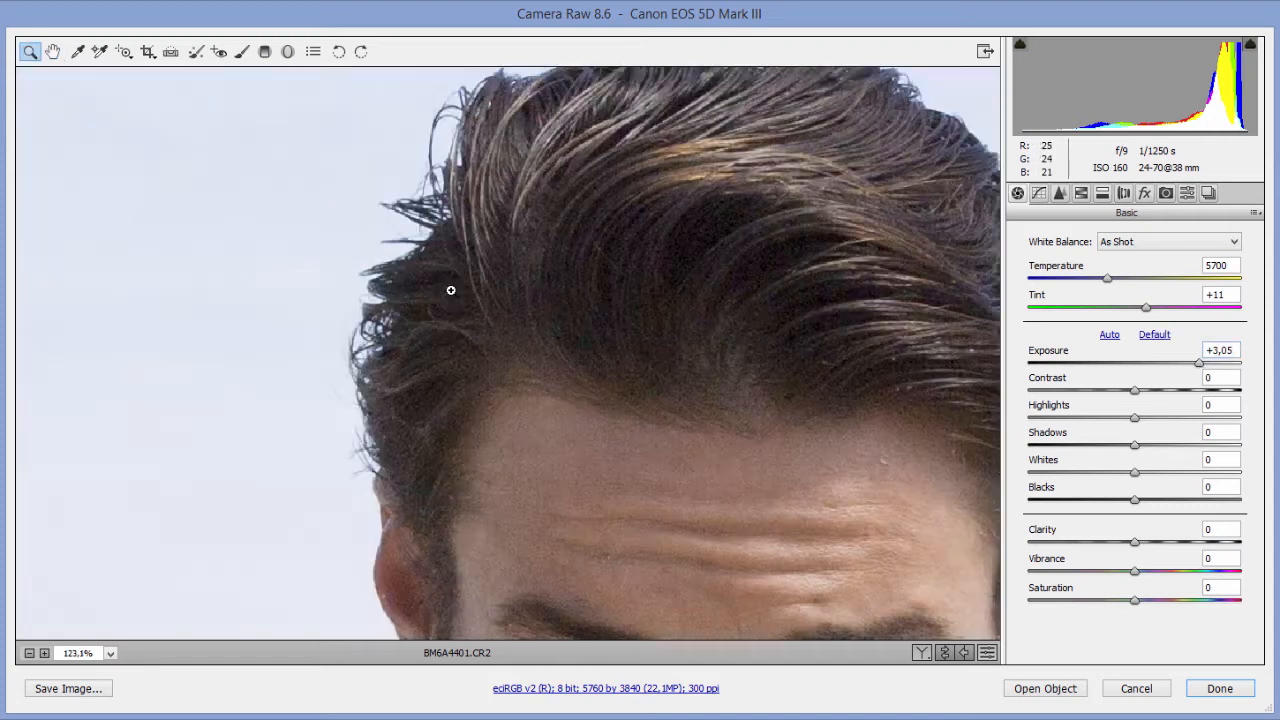
left_click_drag(346, 151, 745, 478)
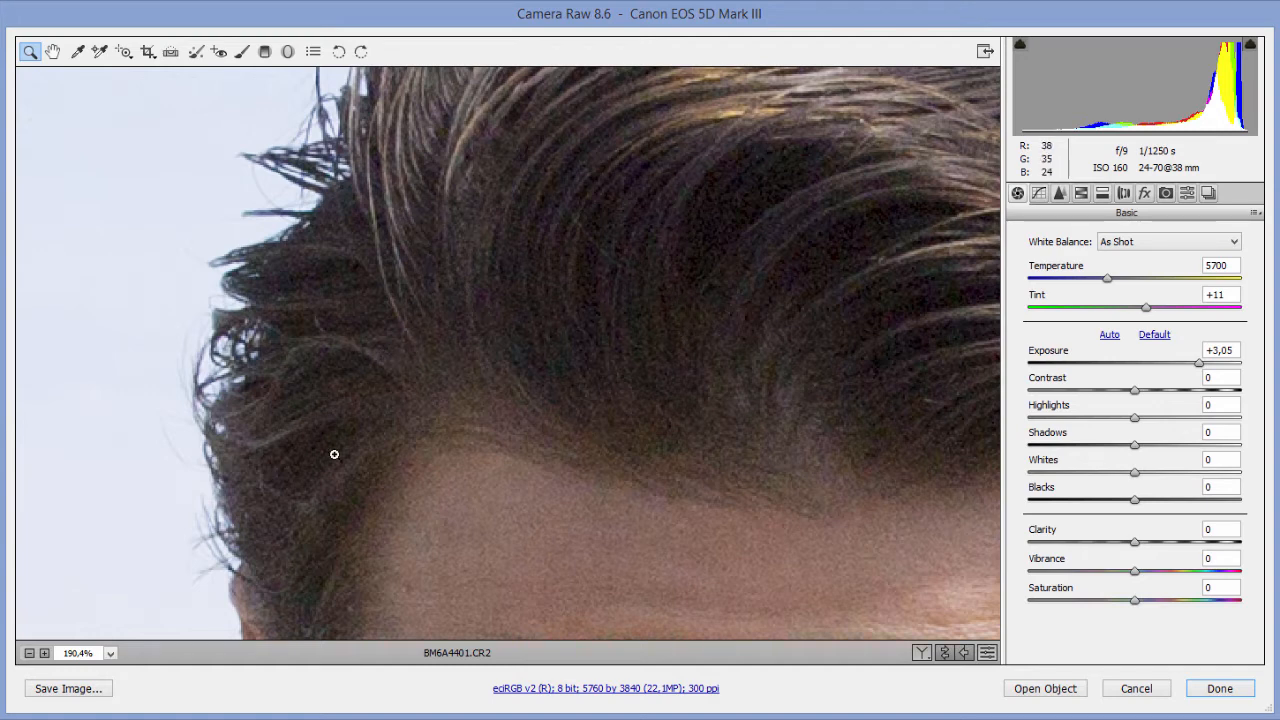
double_click(52, 51)
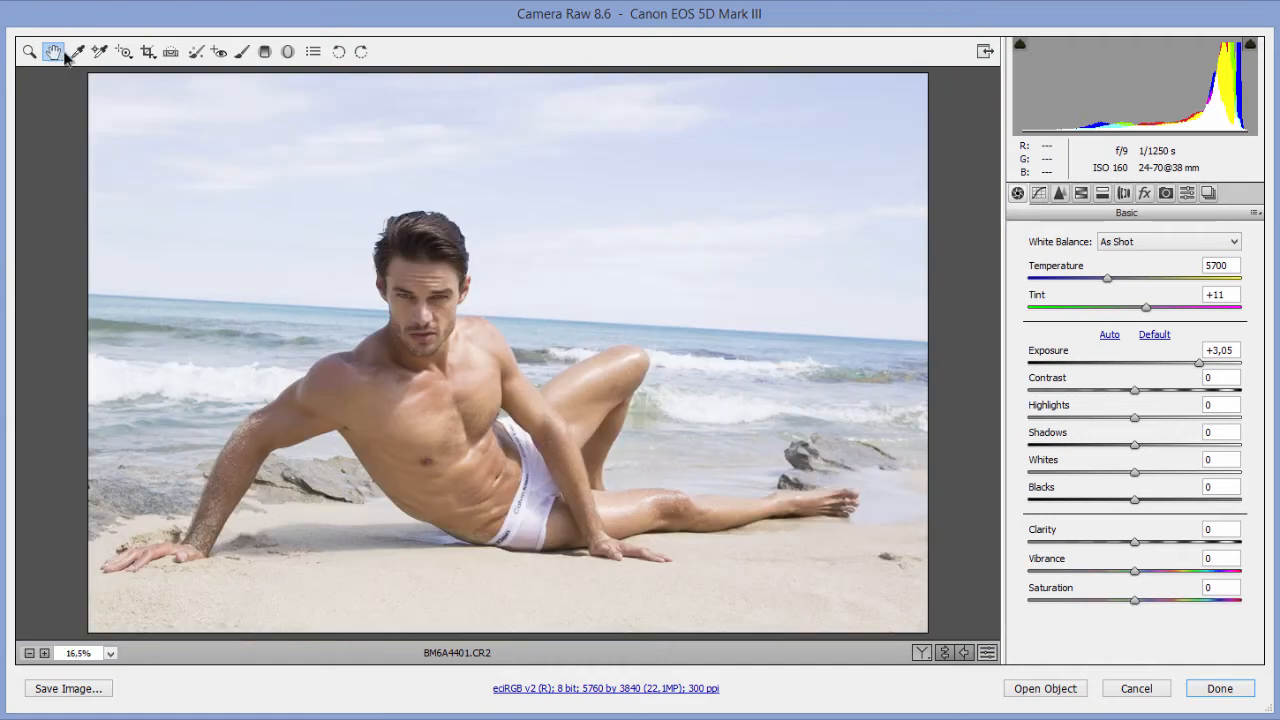
double_click(1199, 362)
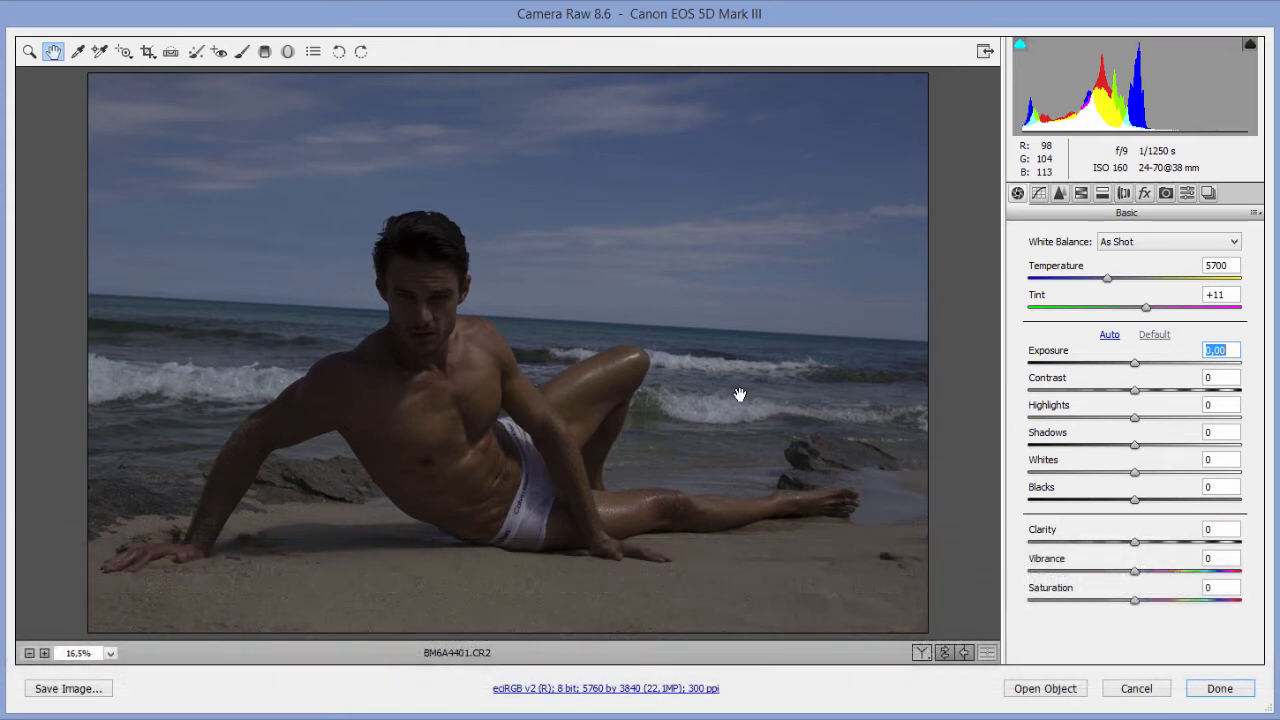
Step: Try Exposure values of +2.70, +1.90 and +2.90 on the photo, and reset the Exposure to 0
left_click_drag(1134, 362, 1194, 362)
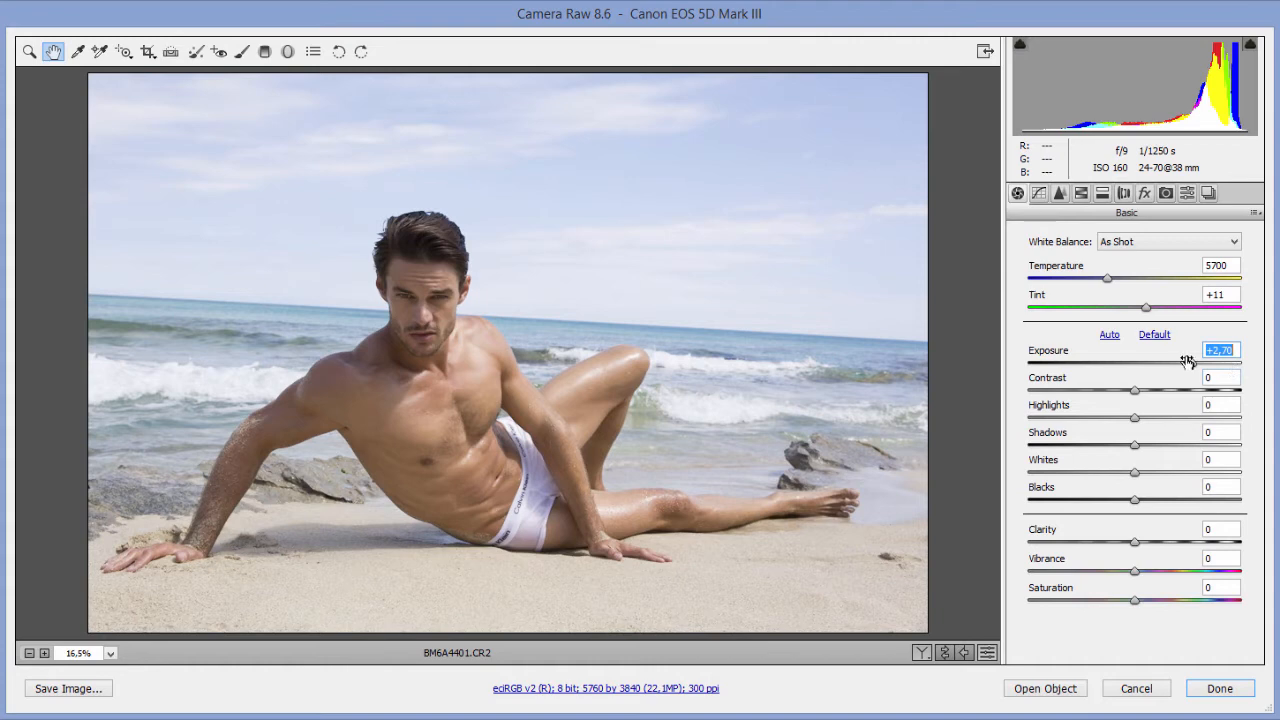
left_click_drag(1194, 362, 1178, 368)
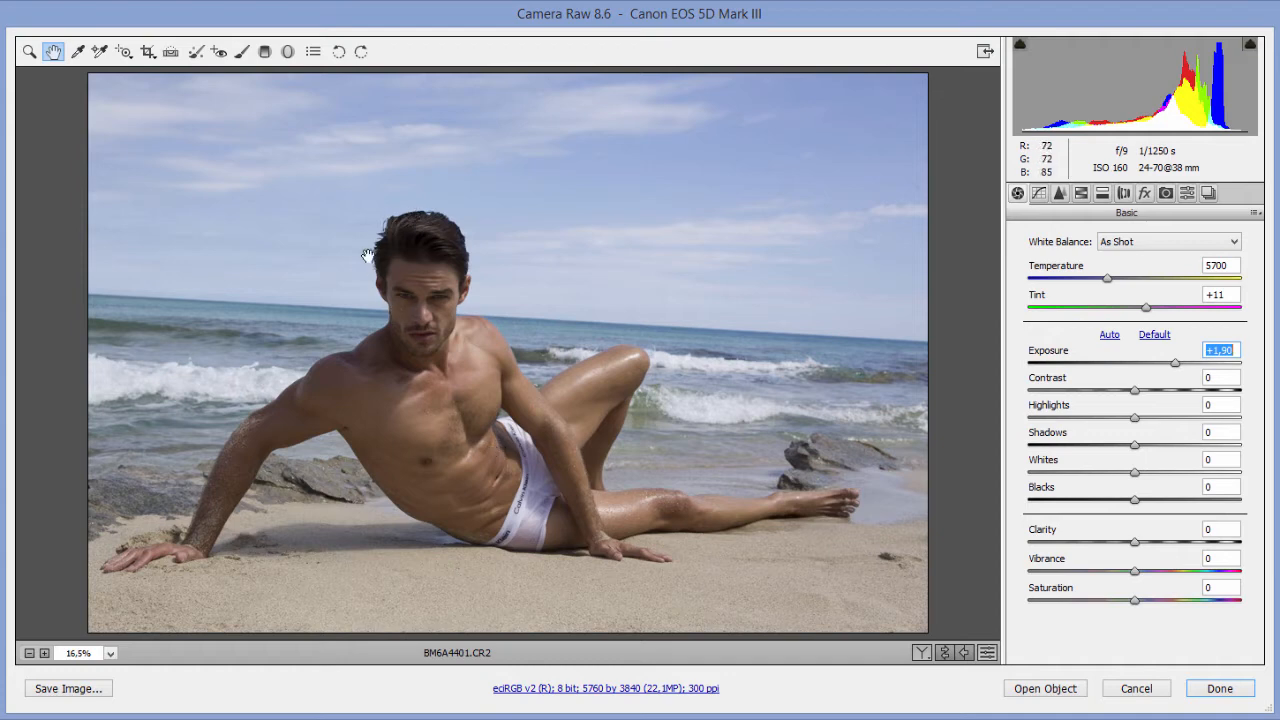
left_click_drag(1176, 363, 1197, 361)
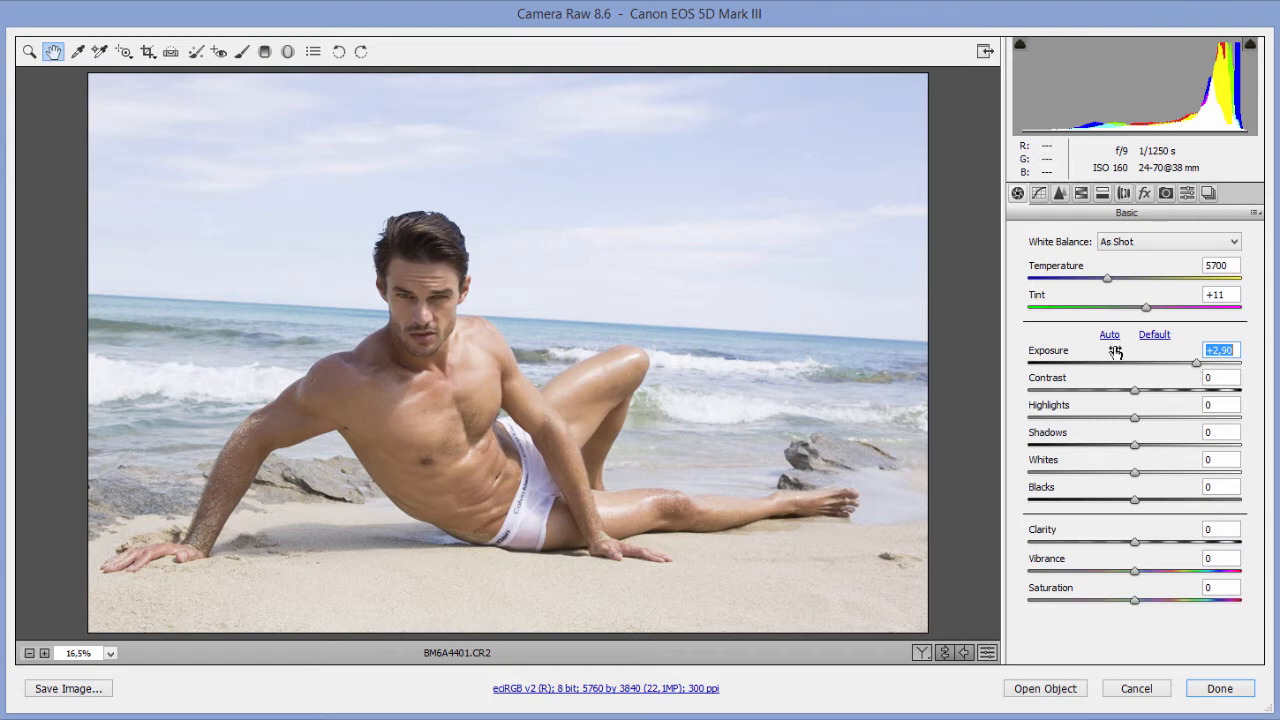
double_click(1196, 360)
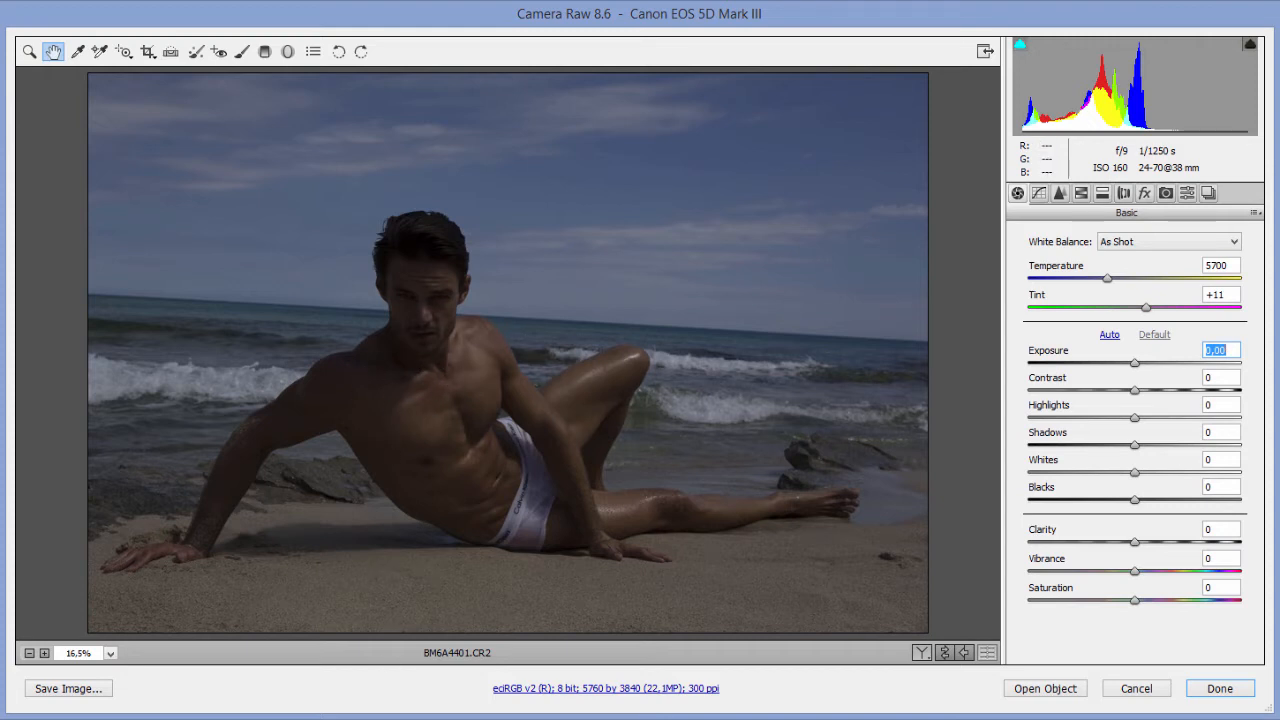
Step: Check the reference fashion photo in the browser, and apply the Auto tone adjustment to the raw photo in Camera Raw
key("alt+Tab")
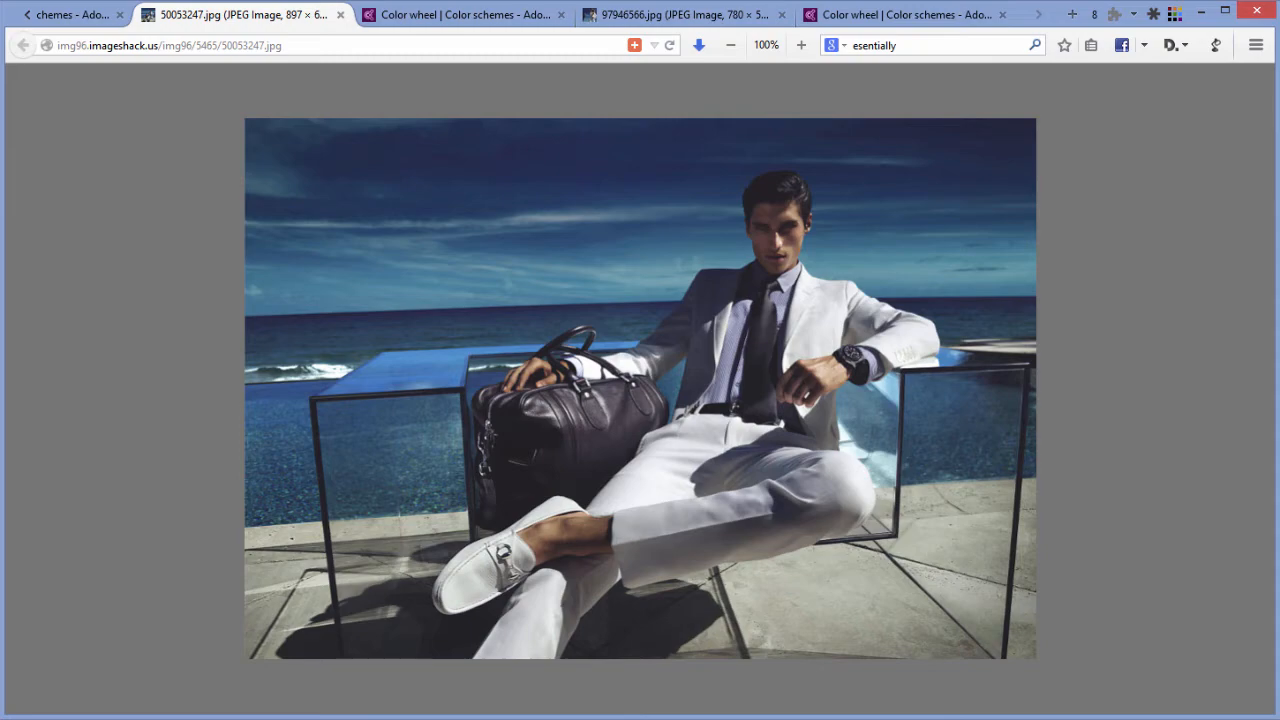
key("alt+Tab")
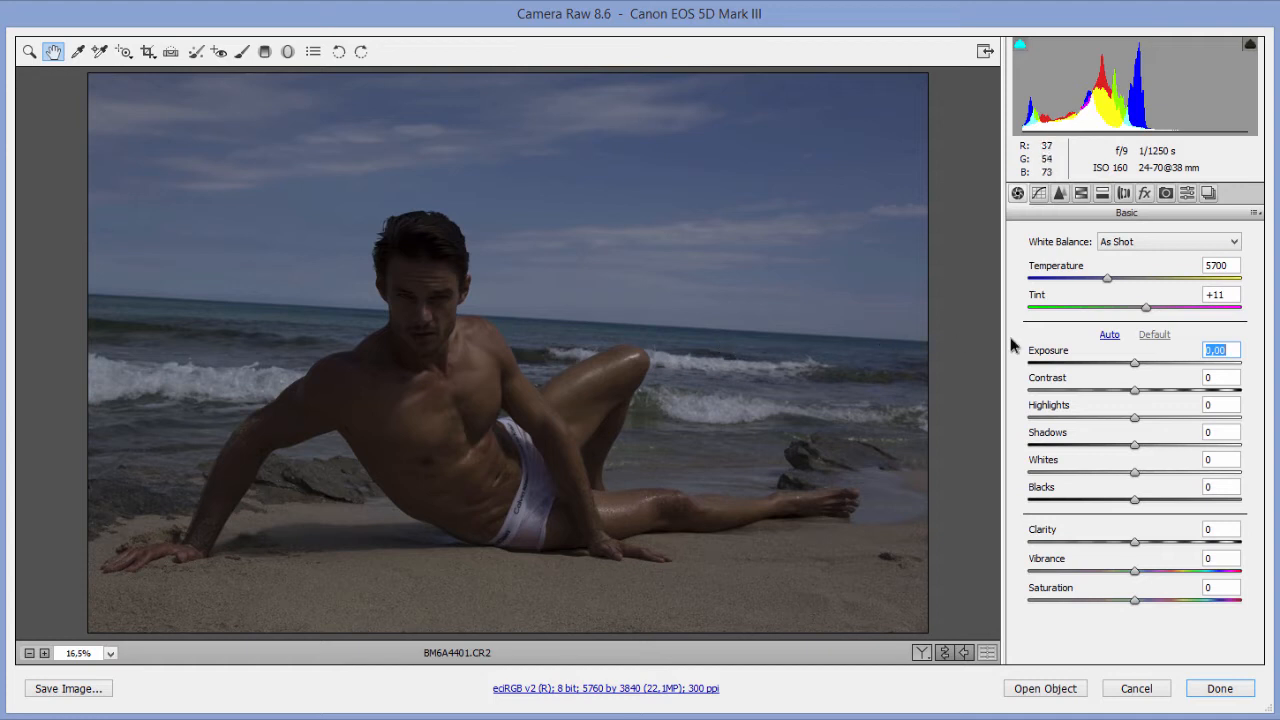
left_click(1109, 336)
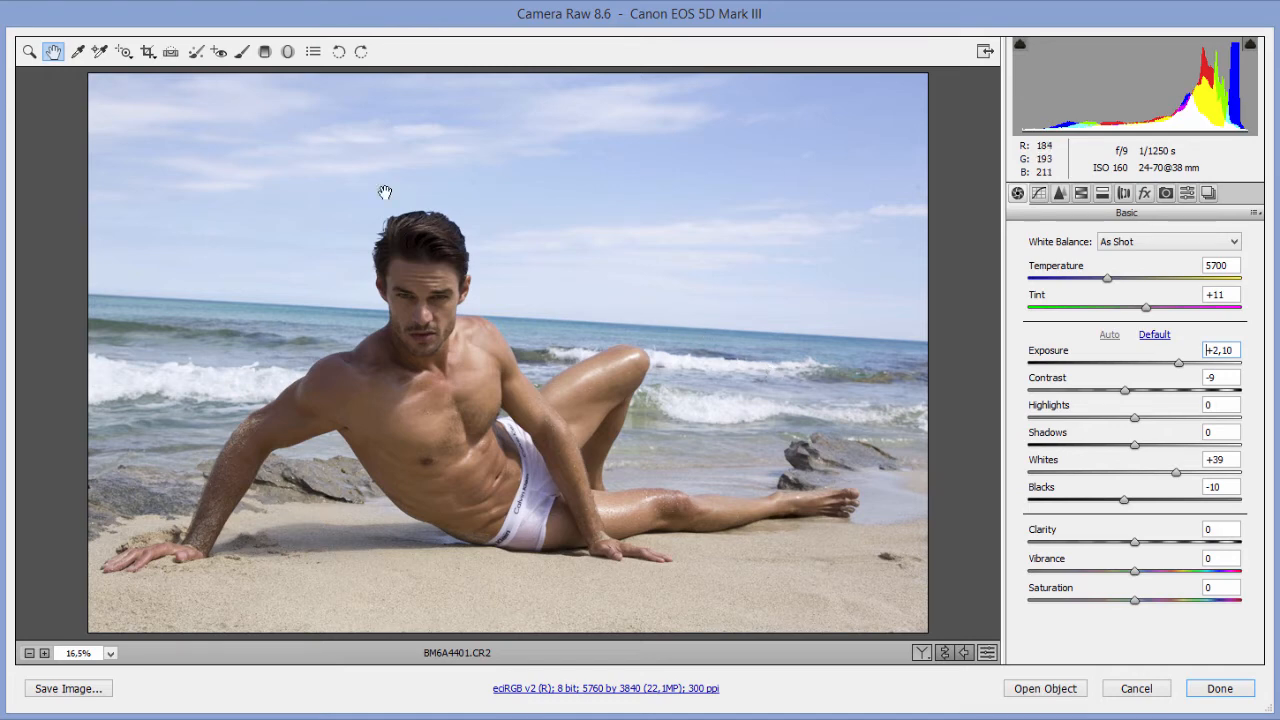
Step: Inspect the dark hair and forehead at about 200% magnification, and return to the full view
left_click(29, 51)
left_click_drag(362, 214, 460, 297)
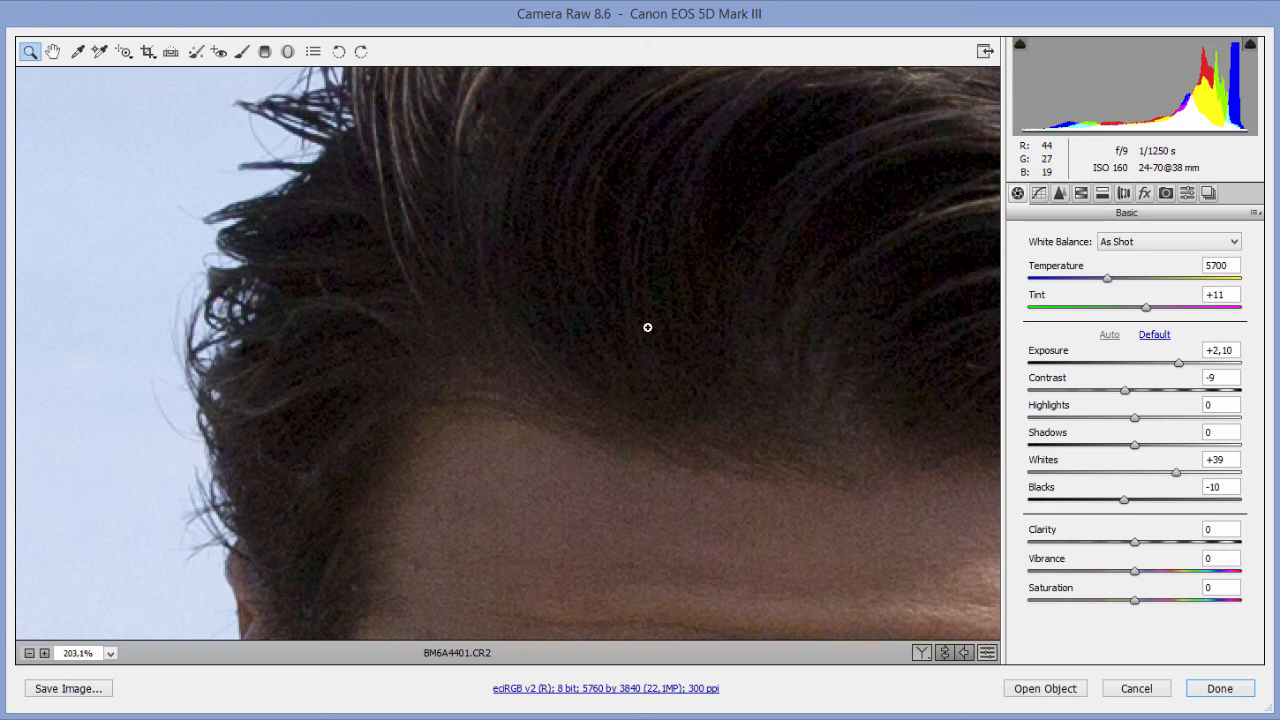
double_click(52, 51)
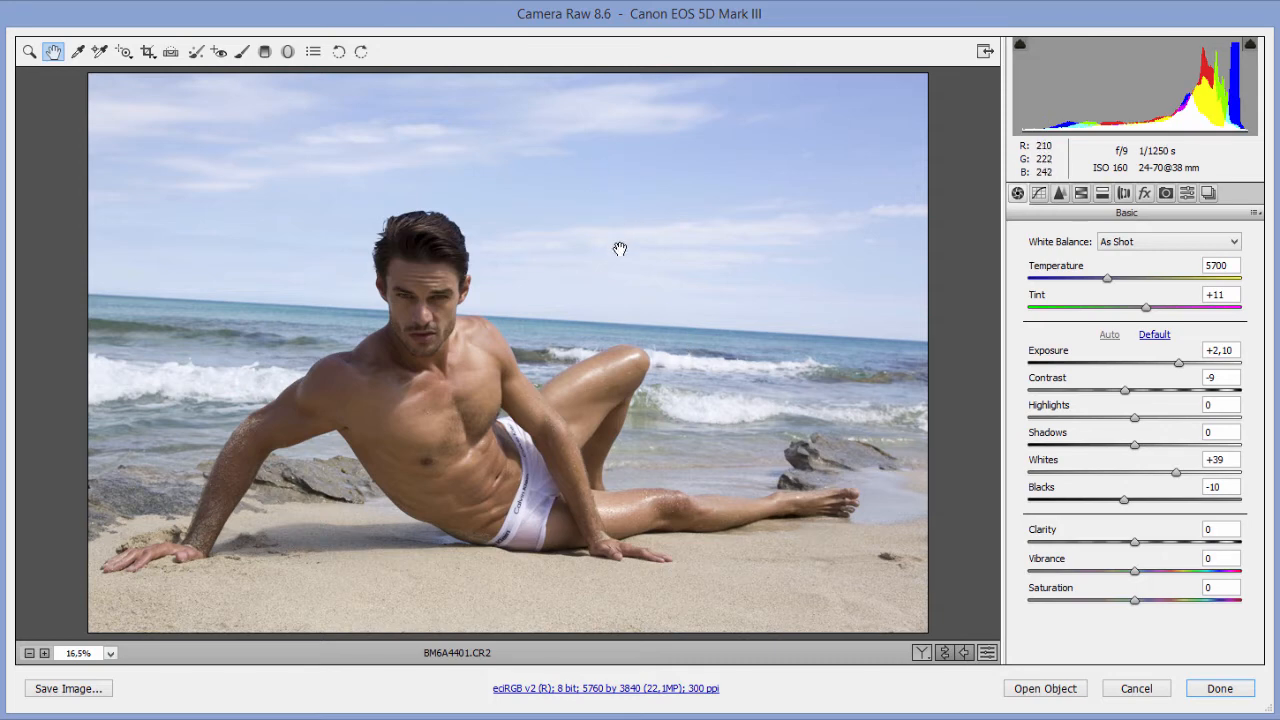
Step: Set the Luminance of the Blues to -1 in the HSL adjustments, and bring up the Hue adjustments
key("alt+Tab")
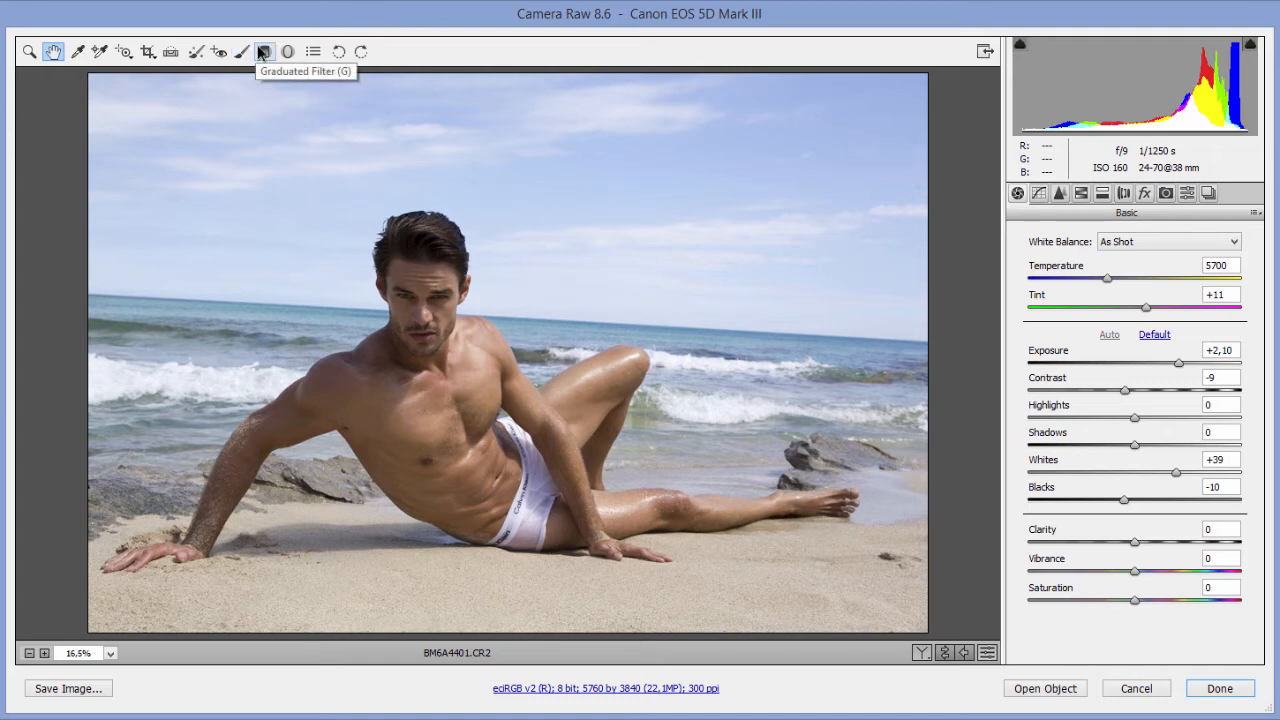
left_click(1081, 193)
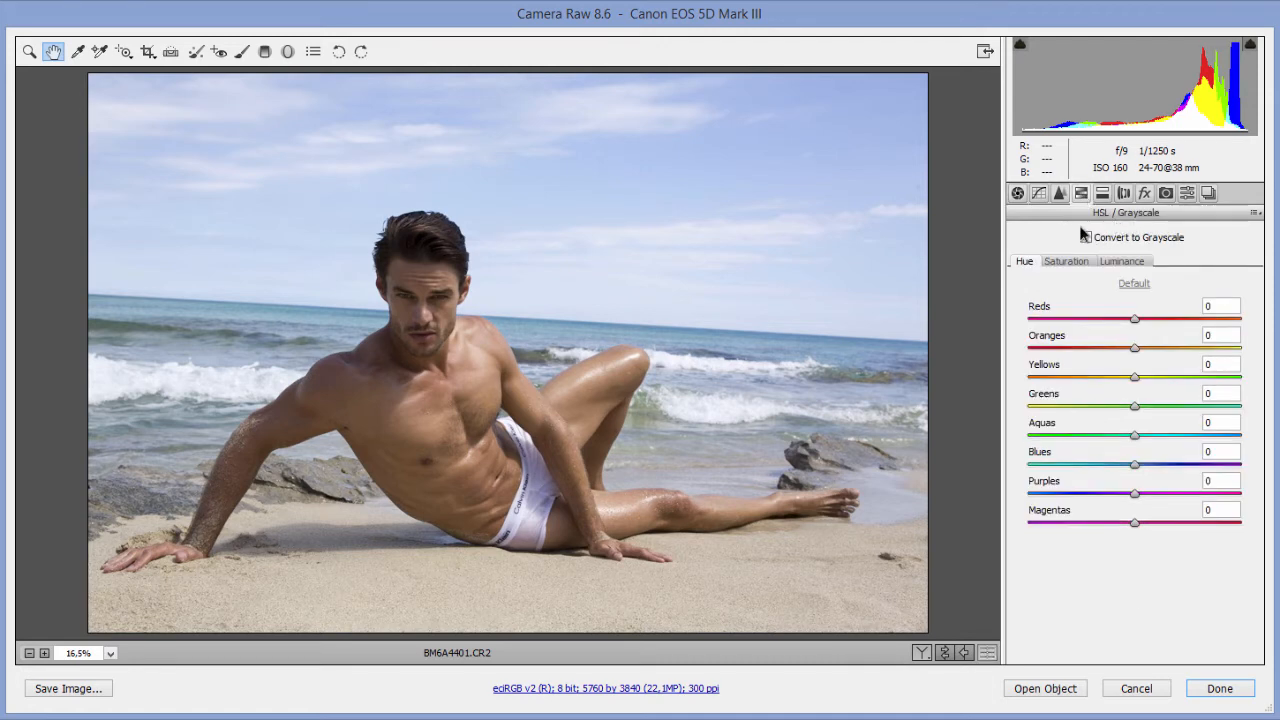
left_click(1142, 265)
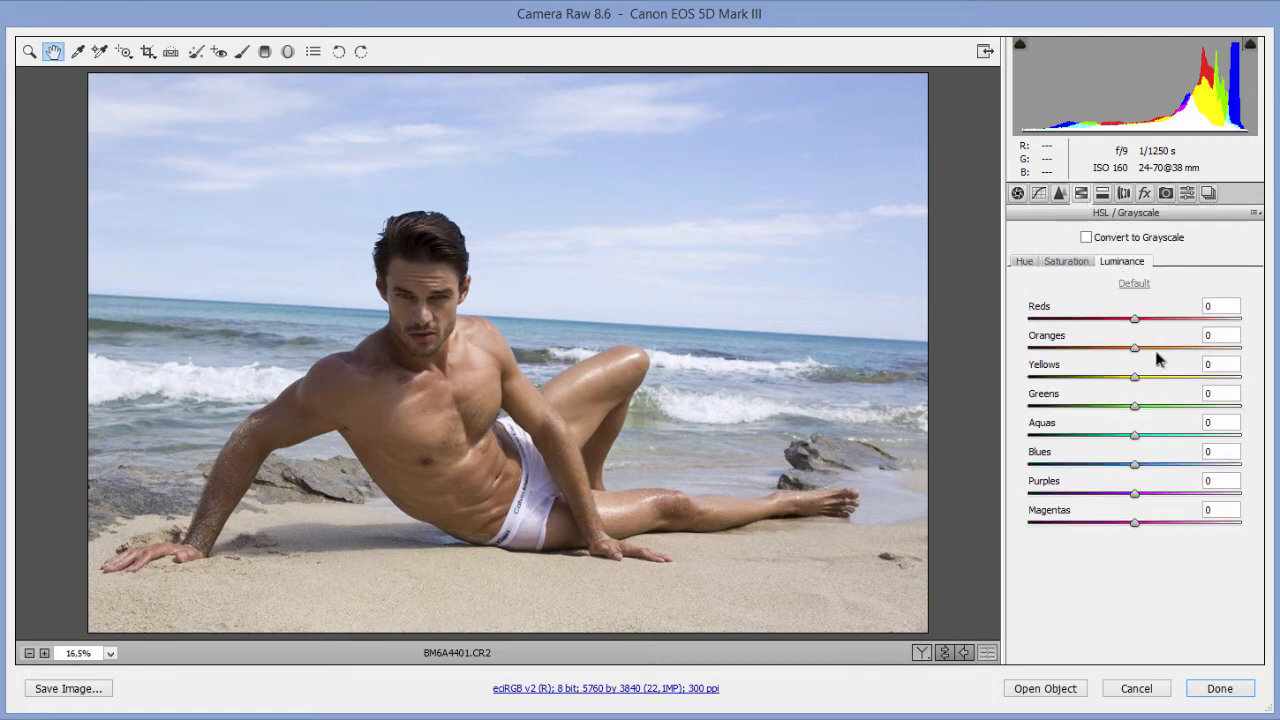
mouse_move(1143, 472)
left_mouse_down()
mouse_move(1050, 468)
mouse_move(1133, 466)
left_mouse_up()
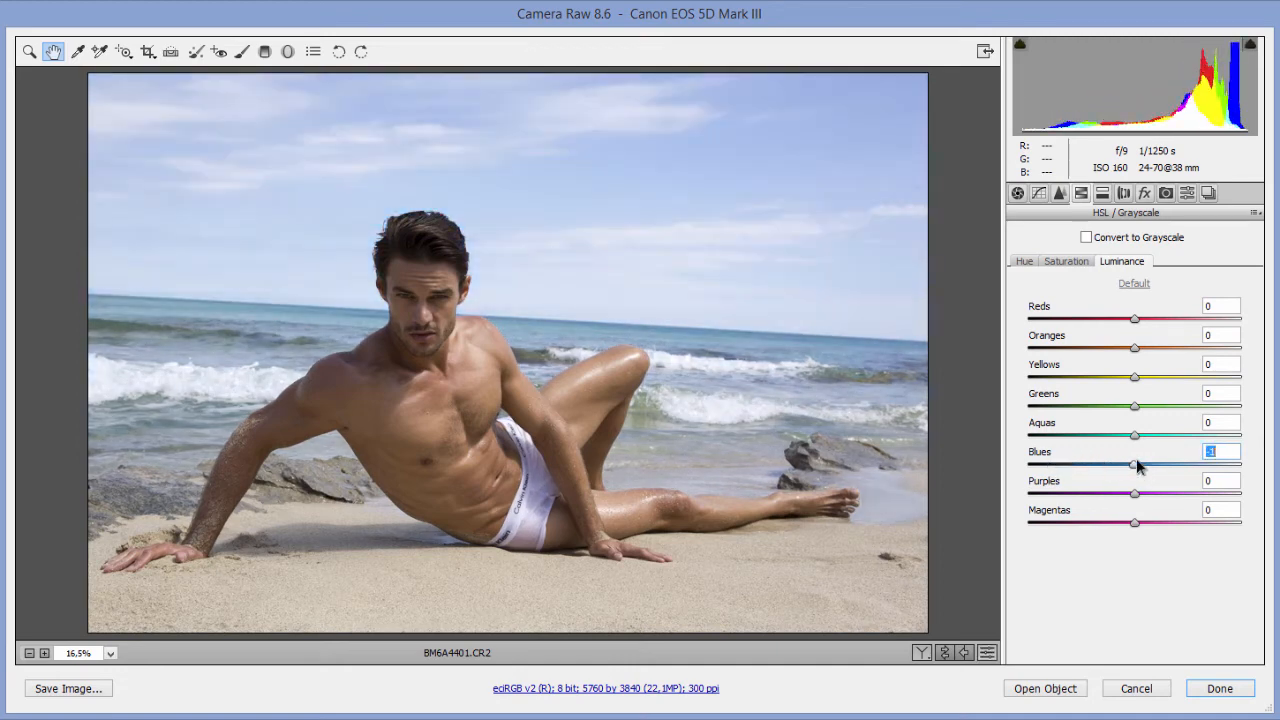
left_click(1025, 262)
left_click(47, 55)
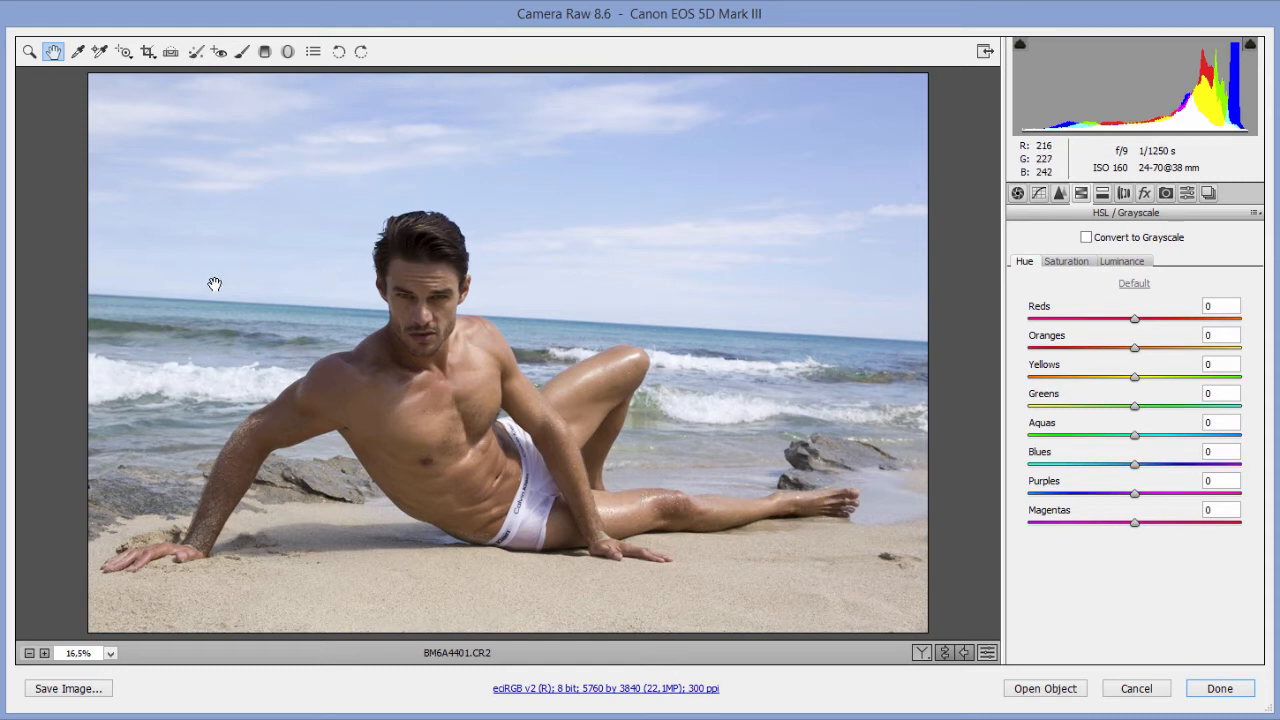
Step: View the man's face at 100% magnification and check it for noise and focus problems
left_click(29, 51)
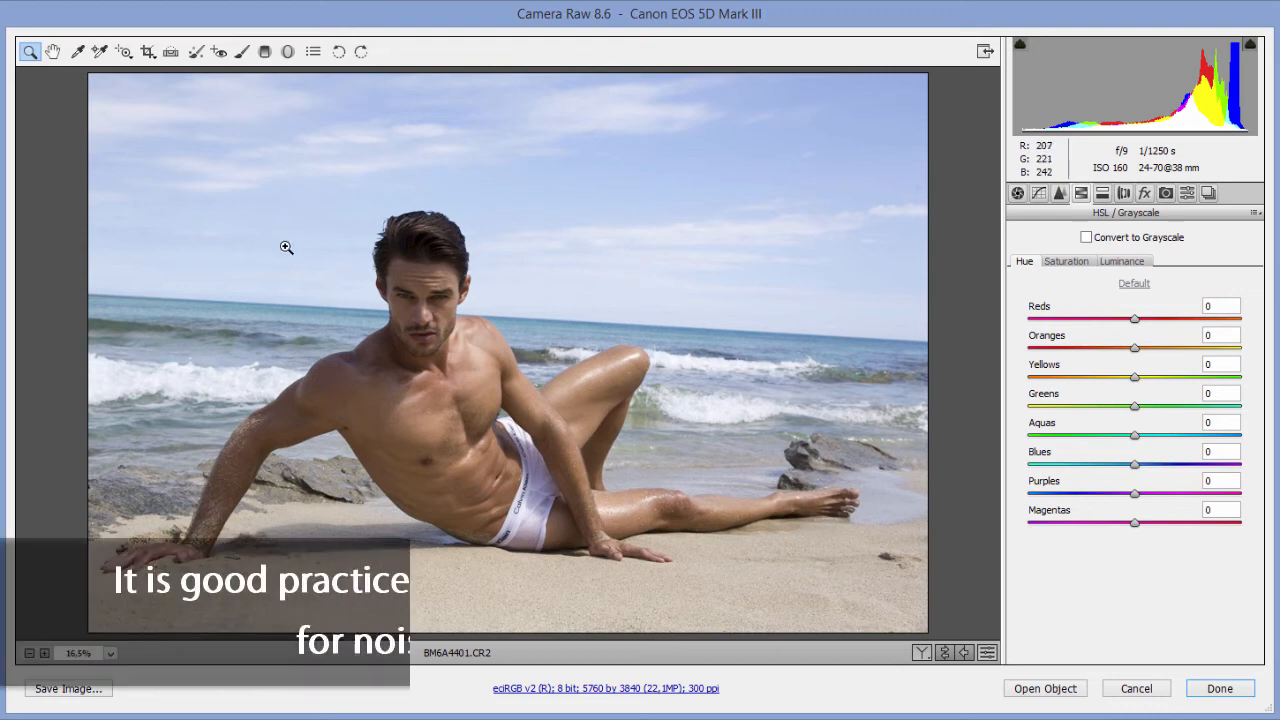
right_click(443, 247)
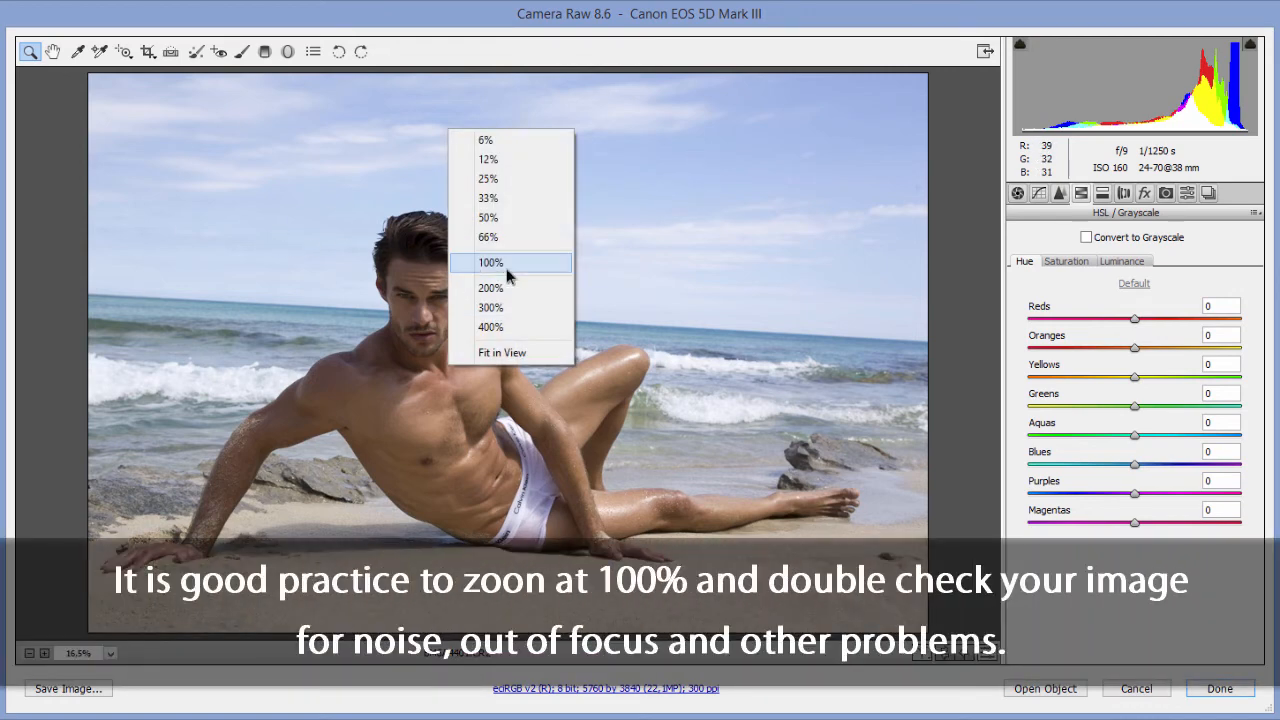
left_click(472, 268)
left_click(52, 51)
left_click_drag(171, 180, 555, 345)
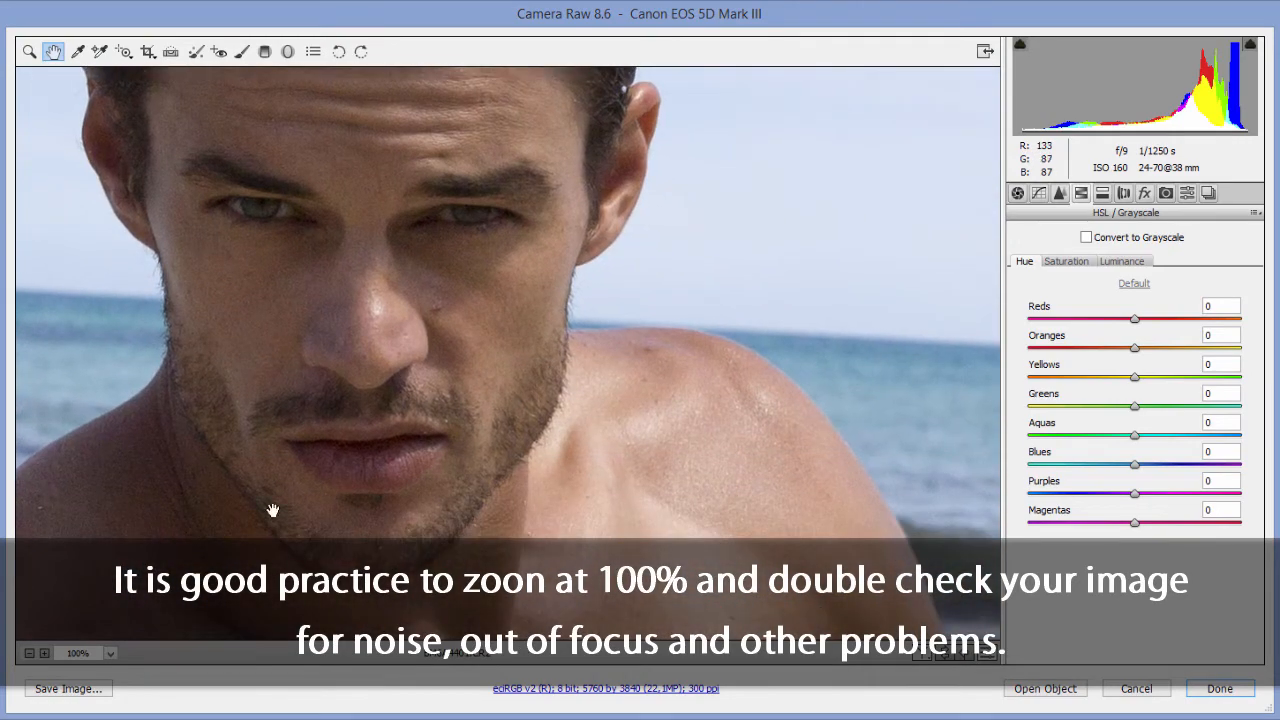
left_click_drag(243, 514, 273, 510)
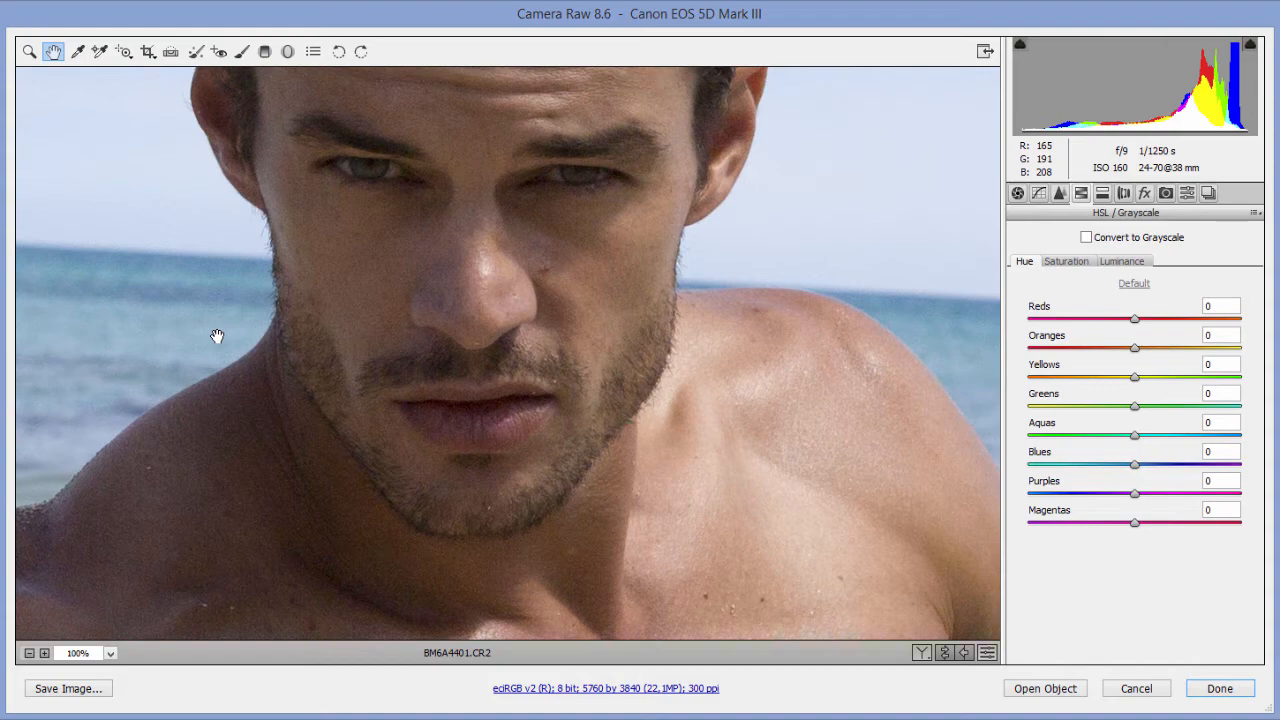
mouse_move(420, 360)
left_mouse_down()
mouse_move(451, 294)
mouse_move(700, 70)
left_mouse_up()
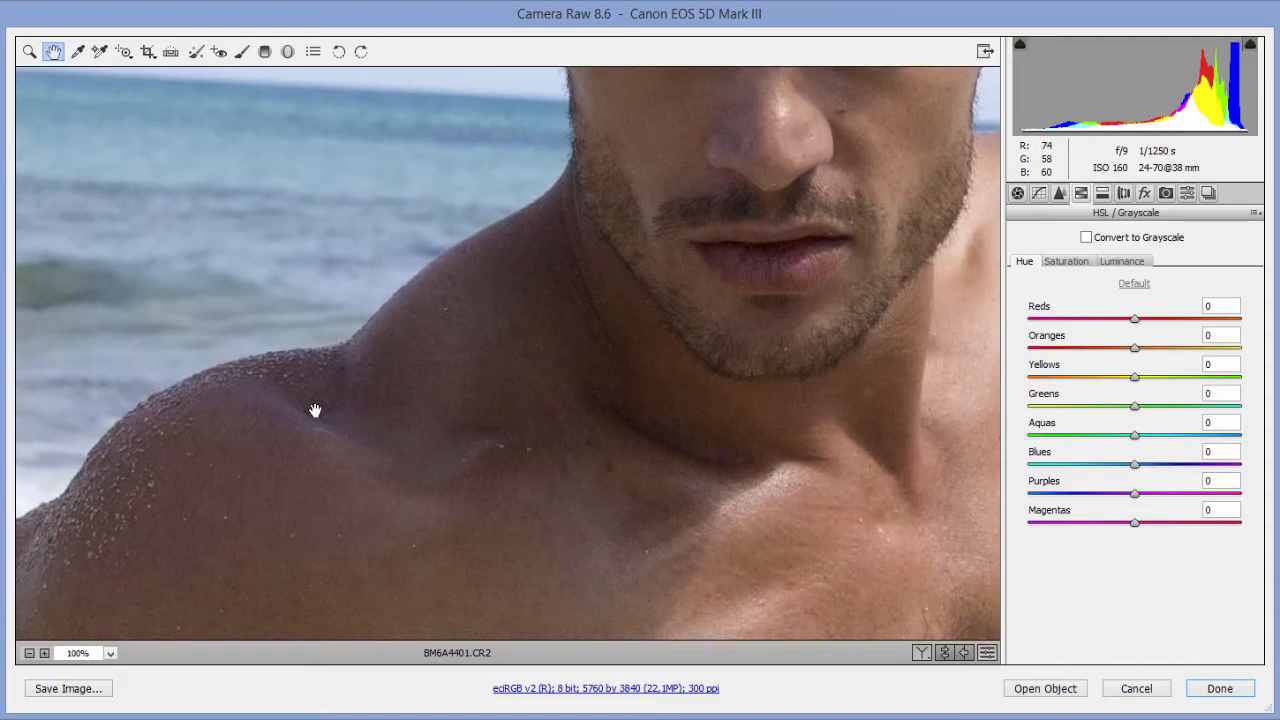
Step: Examine the sandy shoulder, arm, rocks and beach at 100% for noise and focus problems, and return to the face
left_click_drag(314, 409, 570, 185)
left_click_drag(291, 486, 471, 366)
left_click_drag(294, 546, 620, 182)
left_click_drag(501, 460, 703, 160)
left_click_drag(630, 345, 140, 537)
left_click_drag(500, 430, 8, 534)
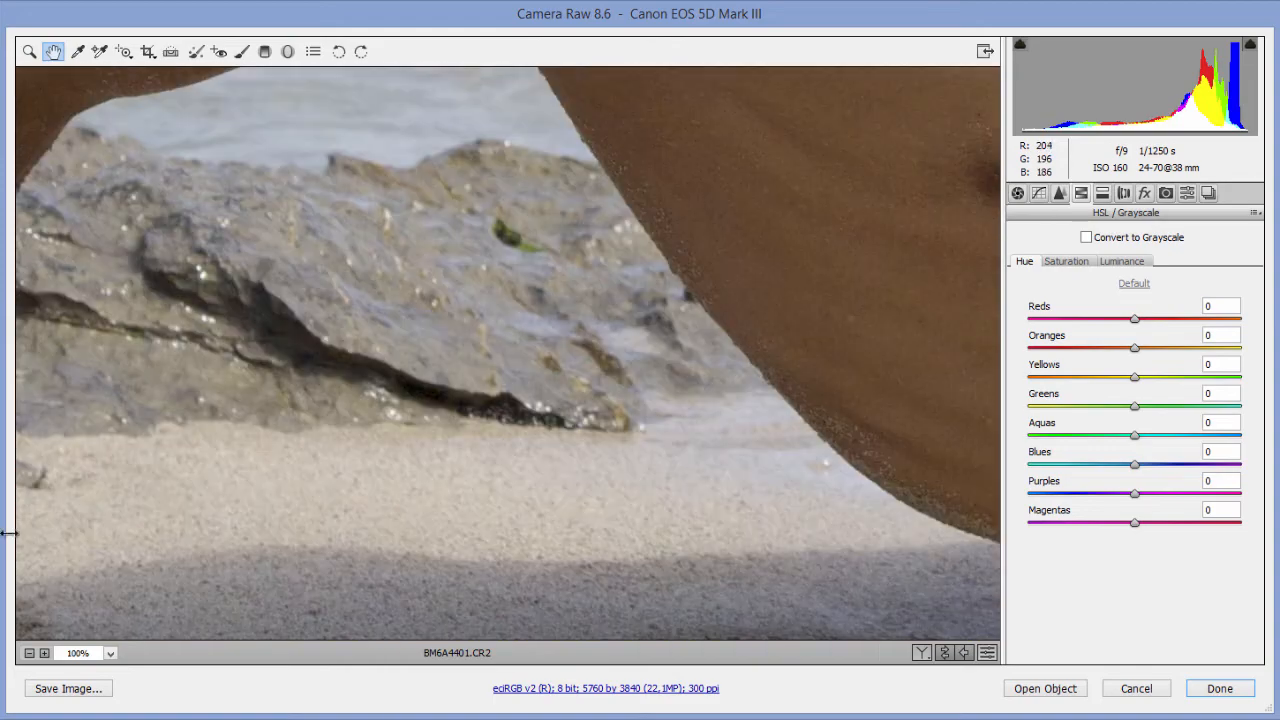
mouse_move(382, 522)
left_mouse_down()
mouse_move(164, 546)
mouse_move(2, 588)
left_mouse_up()
left_click_drag(653, 458, 316, 452)
mouse_move(740, 426)
left_mouse_down()
mouse_move(317, 420)
mouse_move(215, 398)
left_mouse_up()
mouse_move(772, 377)
left_mouse_down()
mouse_move(429, 380)
mouse_move(260, 363)
mouse_move(254, 494)
mouse_move(637, 437)
mouse_move(714, 506)
mouse_move(720, 380)
mouse_move(756, 378)
mouse_move(394, 423)
mouse_move(391, 403)
mouse_move(617, 363)
mouse_move(633, 410)
mouse_move(614, 486)
left_mouse_up()
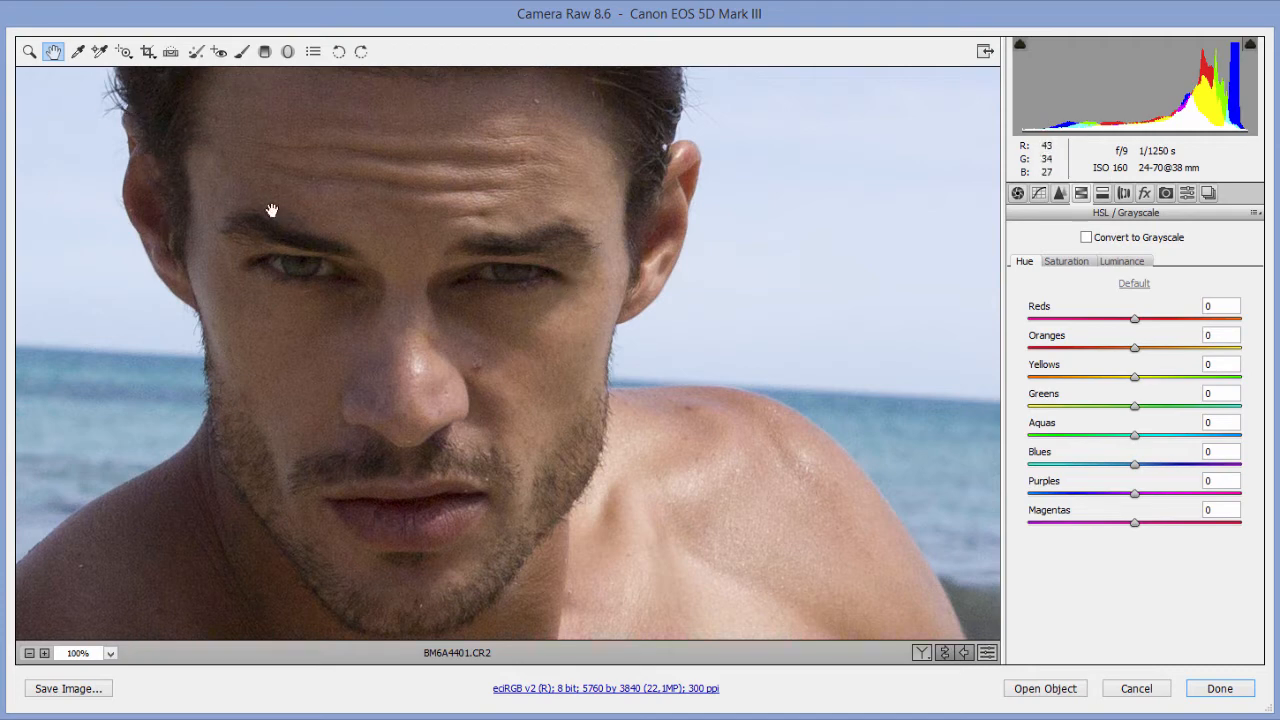
Step: Enlarge the man's face to 200% and examine the skin around the eyes and nose for noise
left_click(29, 51)
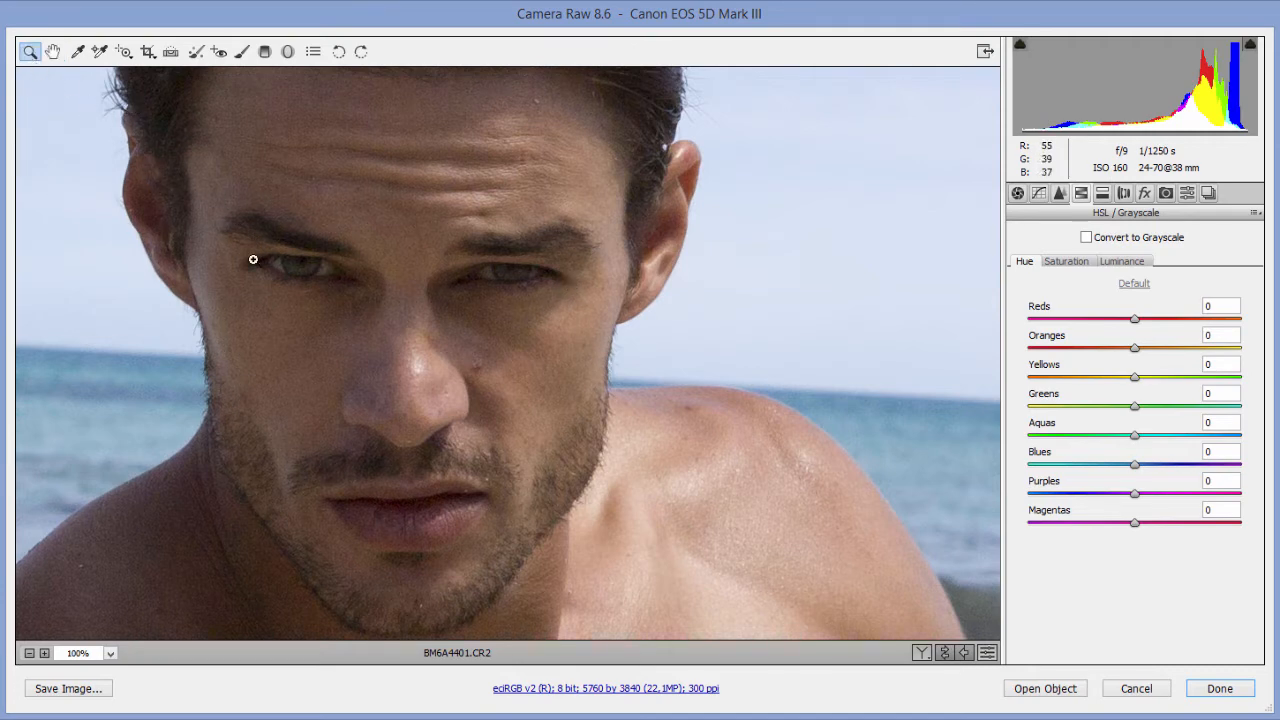
right_click(294, 317)
left_click(364, 337)
right_click(289, 263)
left_click(365, 300)
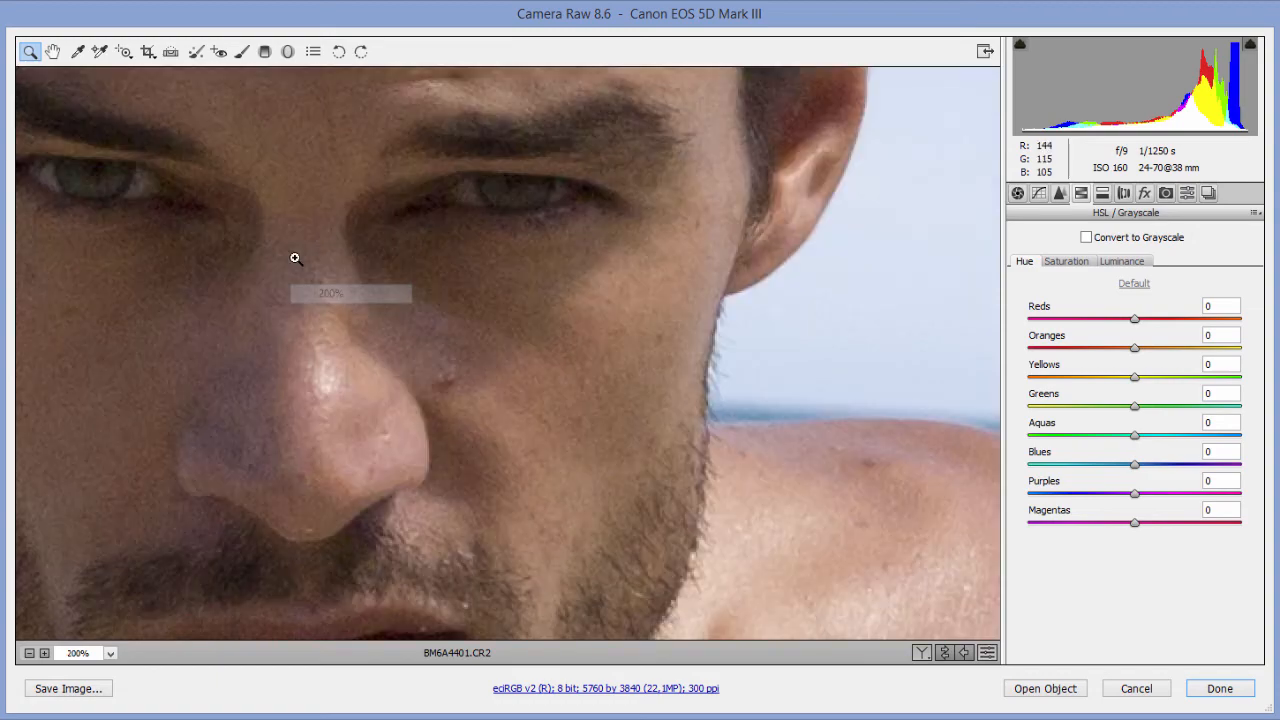
left_click(53, 51)
left_click_drag(387, 242, 534, 194)
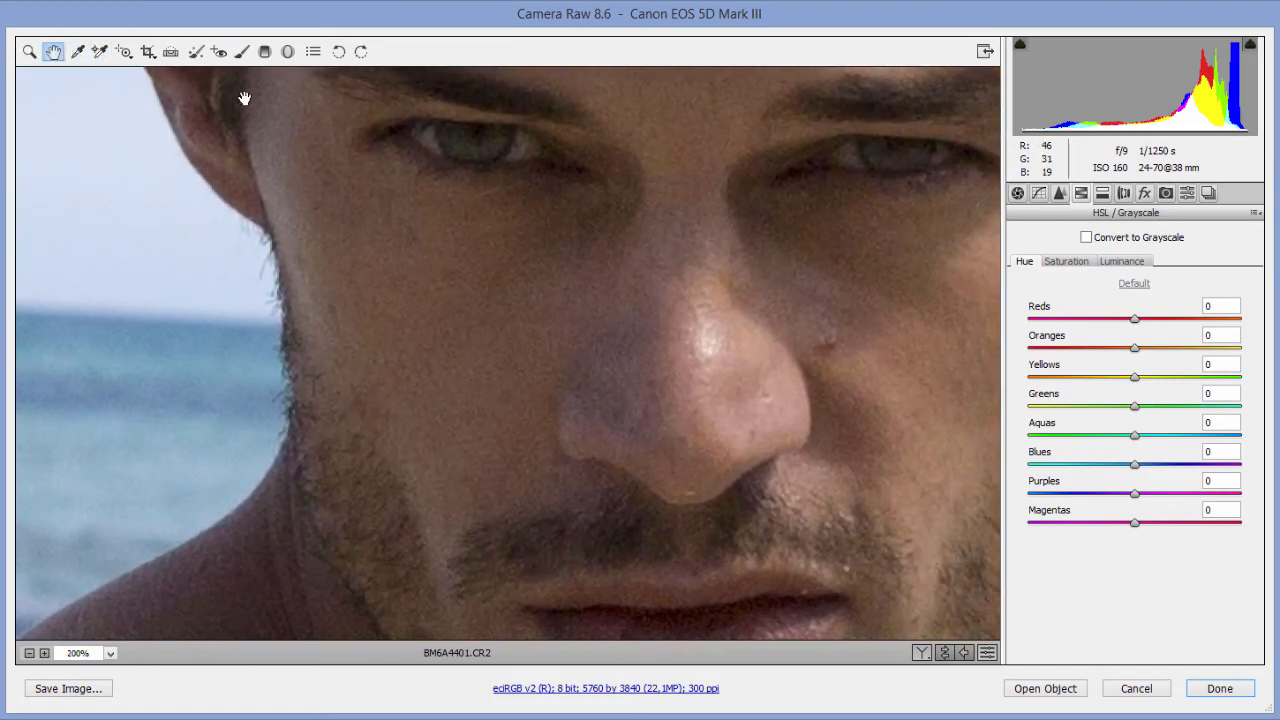
left_click_drag(873, 289, 803, 289)
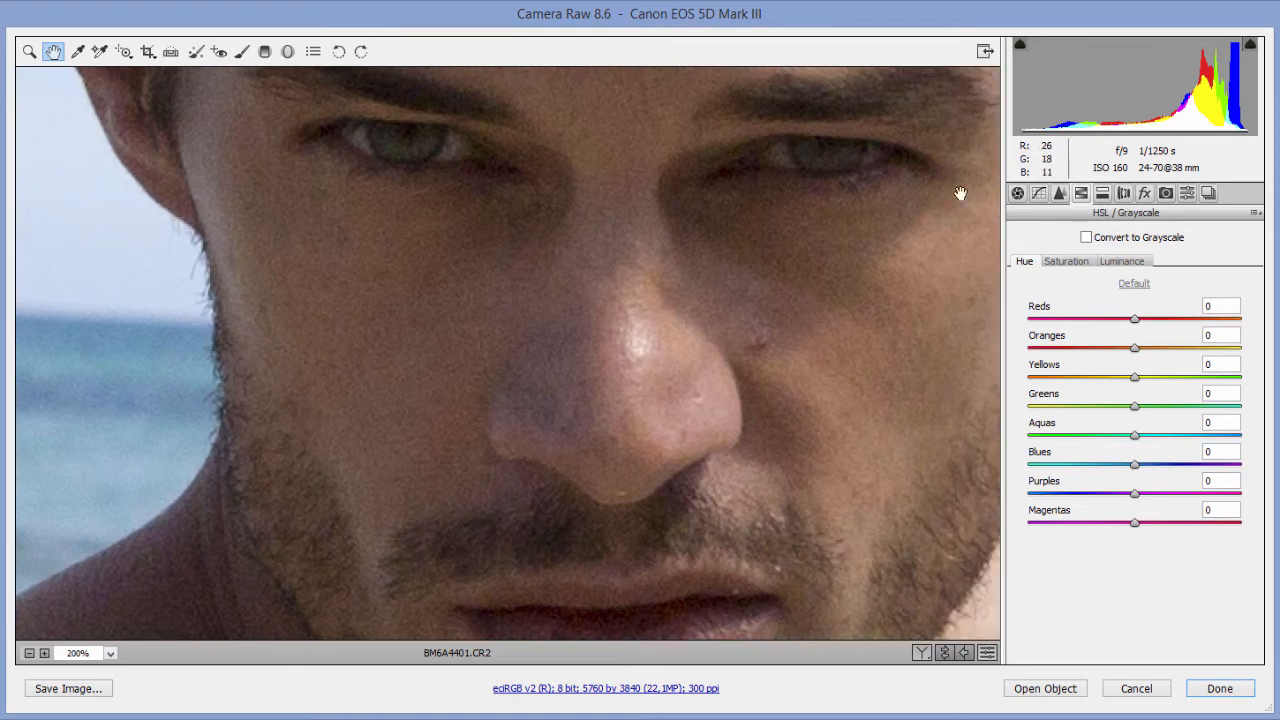
Step: Set the Sharpening Amount to 0 in the Detail settings and check the skin around the nose and eyes
left_click(1060, 194)
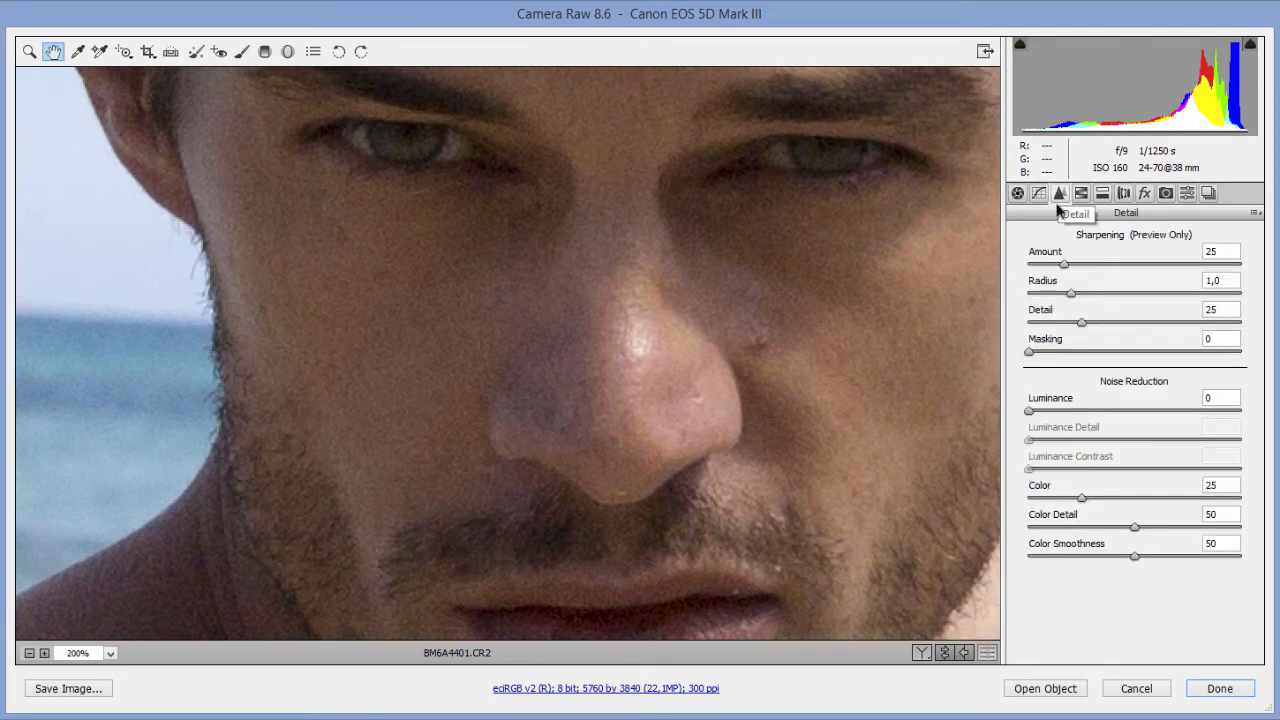
left_click(1236, 250)
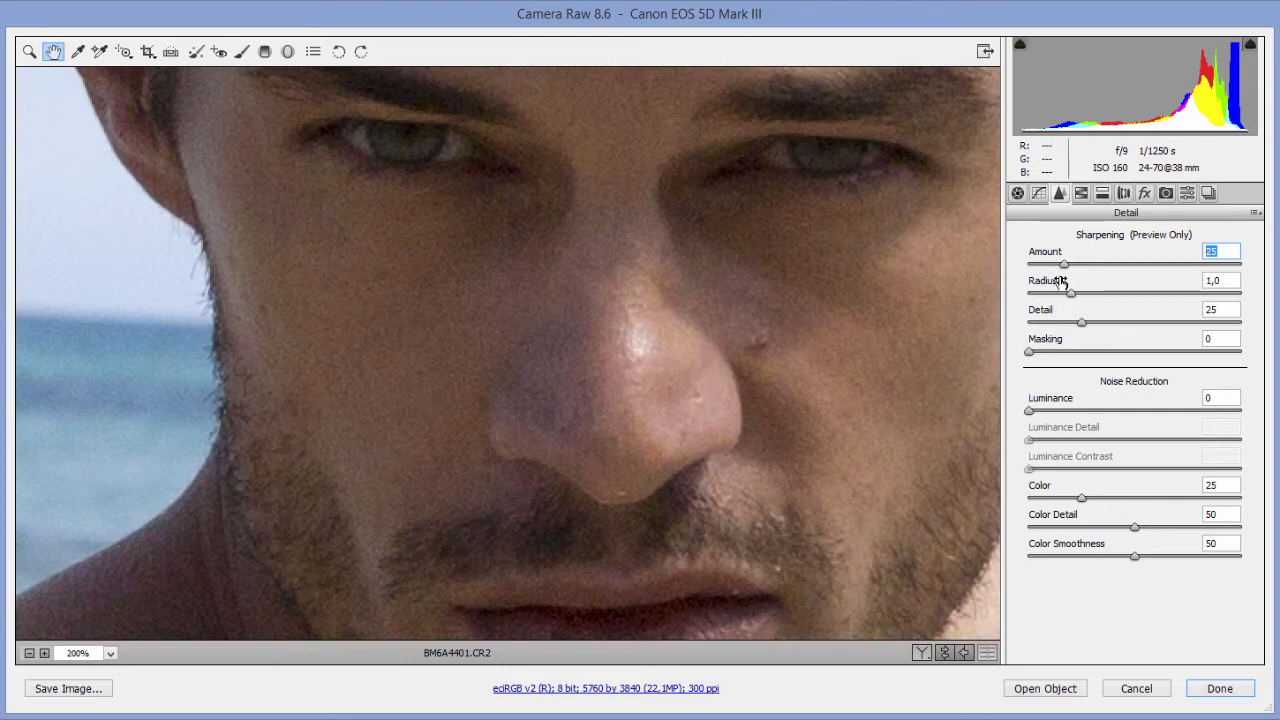
left_click_drag(1064, 266, 1029, 271)
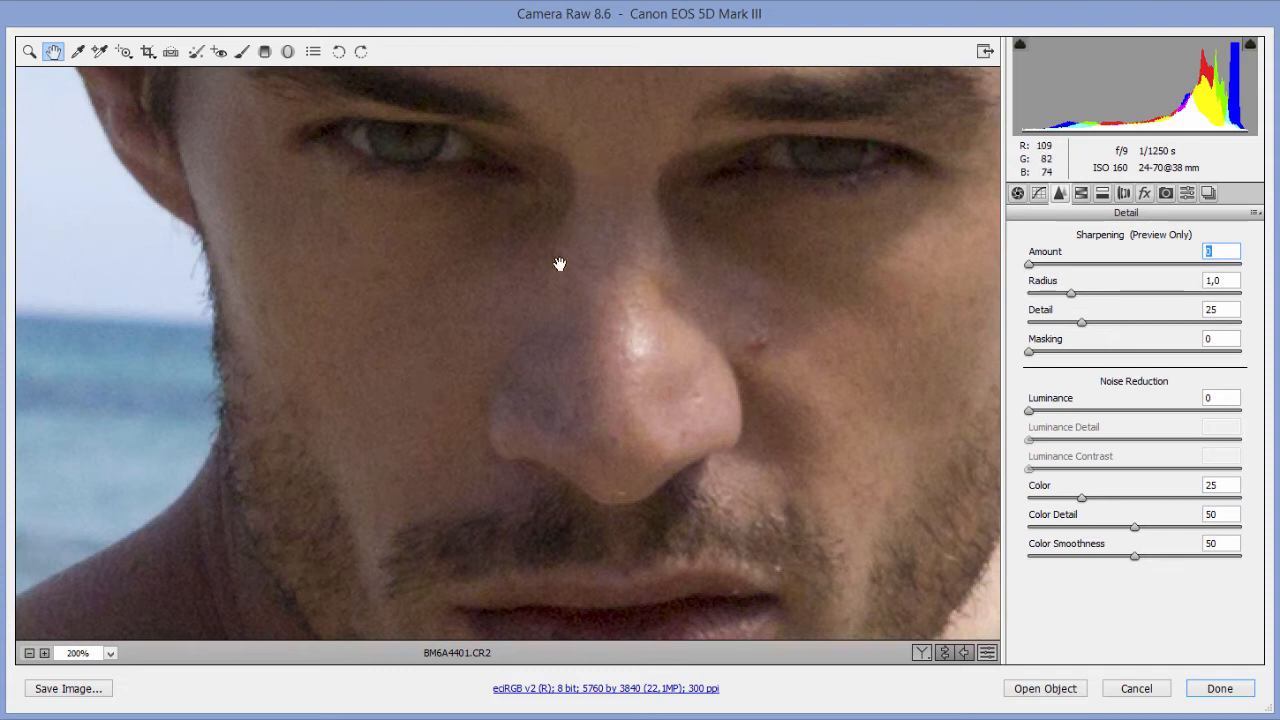
left_click_drag(563, 266, 467, 259)
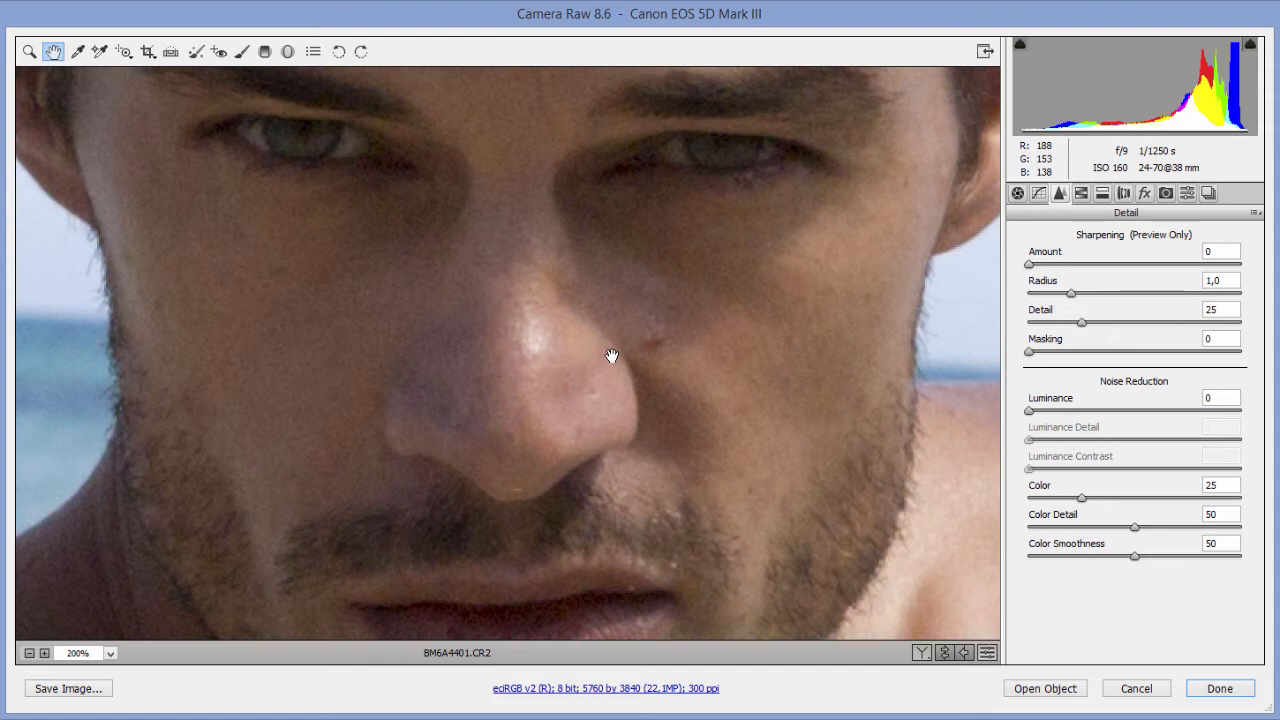
left_click_drag(473, 392, 497, 372)
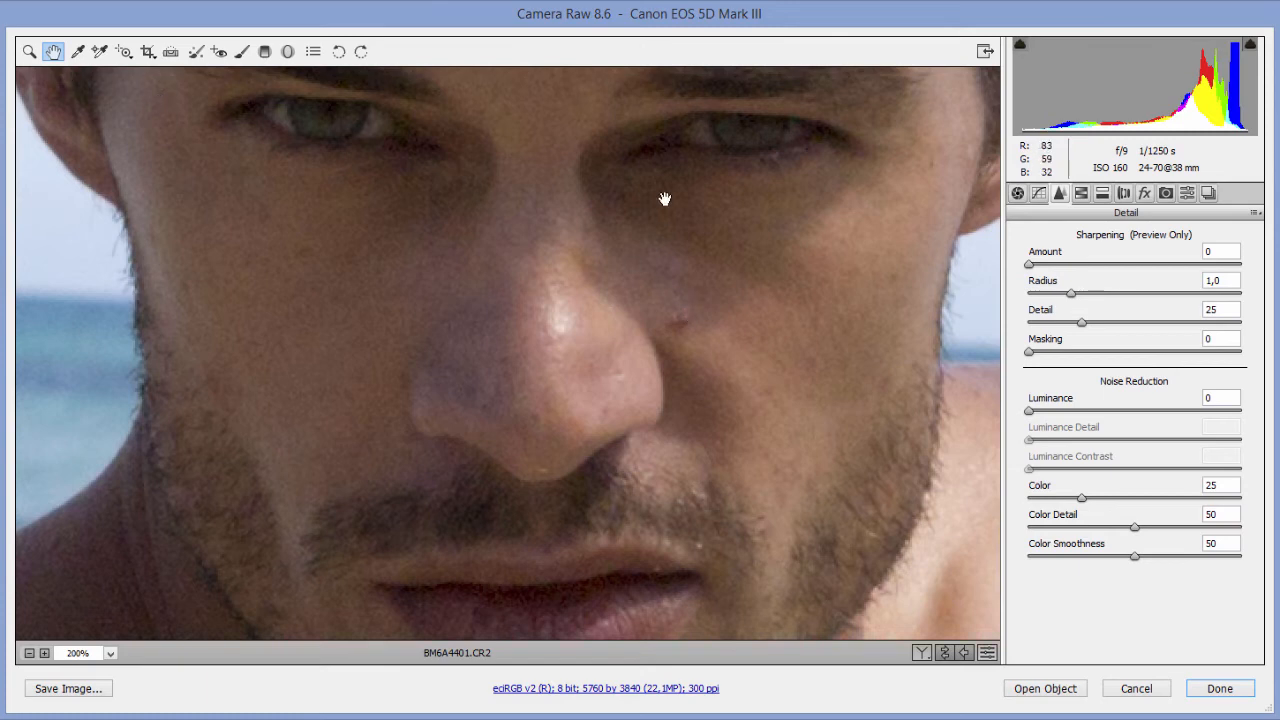
Step: Check the dark hair for colour noise, set the Color noise reduction to 45, and fit the photo in the view
left_click_drag(663, 197, 523, 477)
left_click_drag(655, 262, 470, 460)
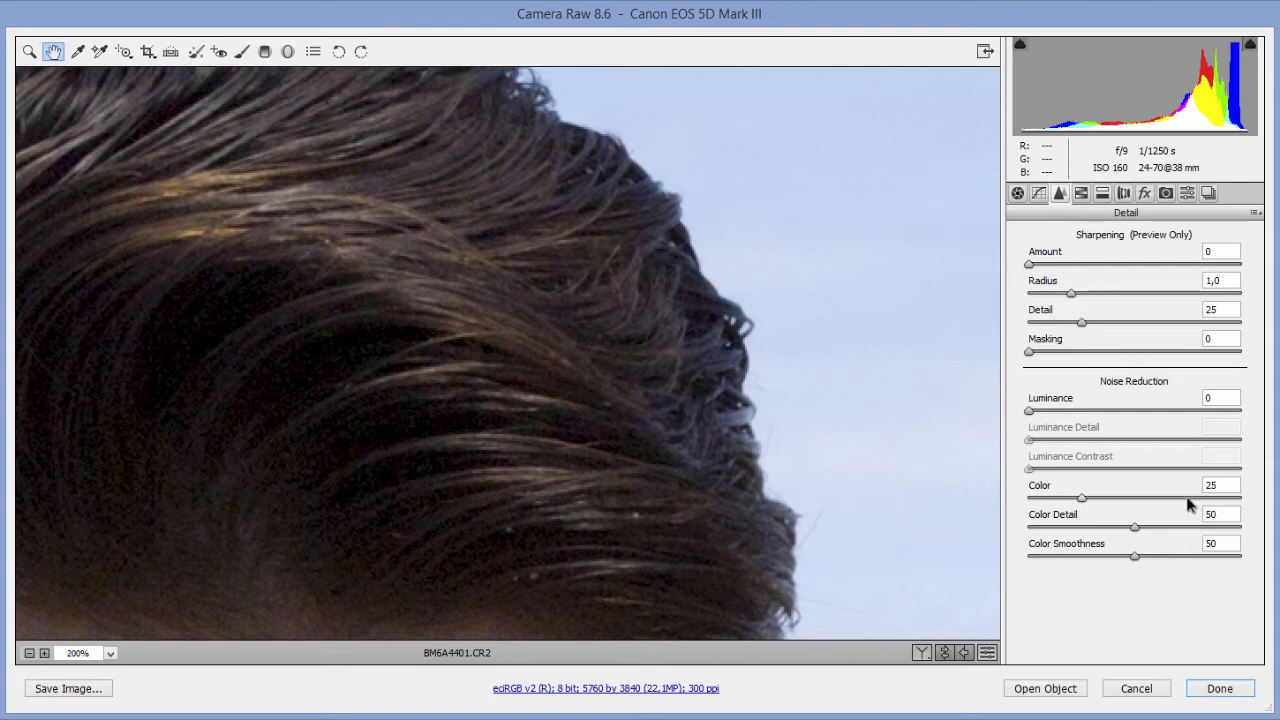
double_click(1214, 486)
double_click(56, 53)
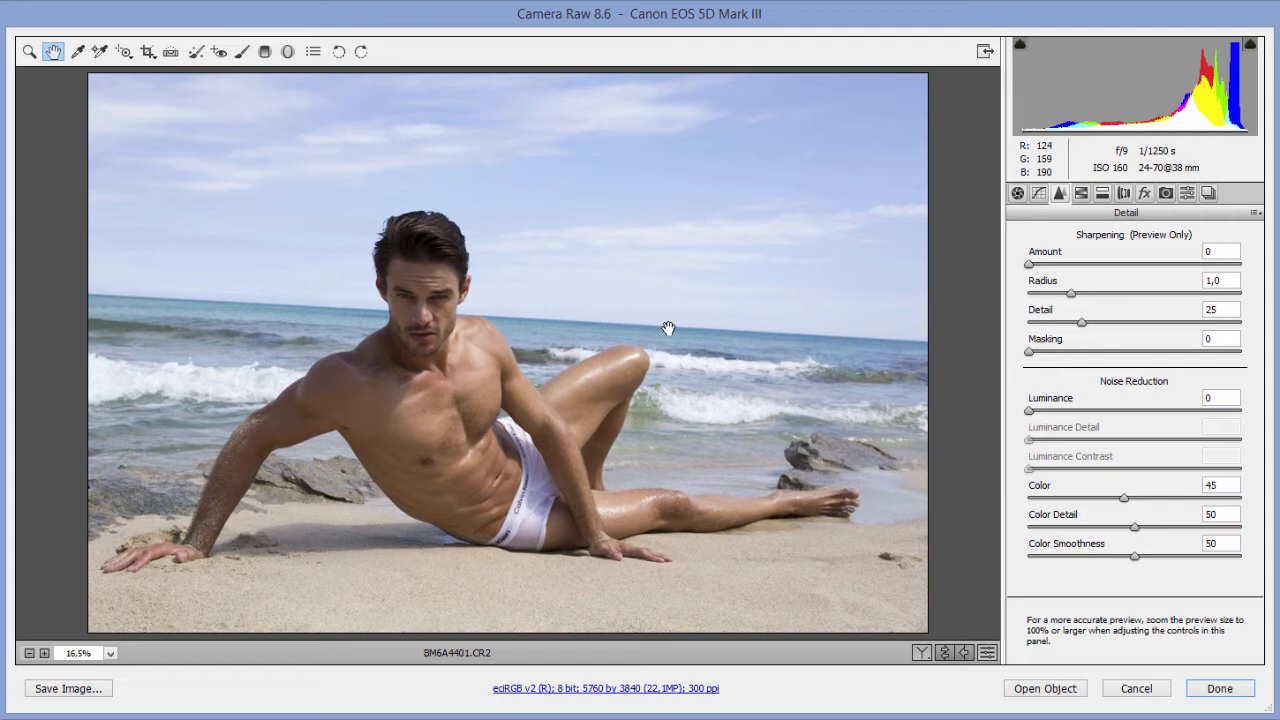
Step: Enable lens profile corrections for the Canon EF 24-70mm f/2.8 L USM, comparing the photo with and without them
left_click(1129, 195)
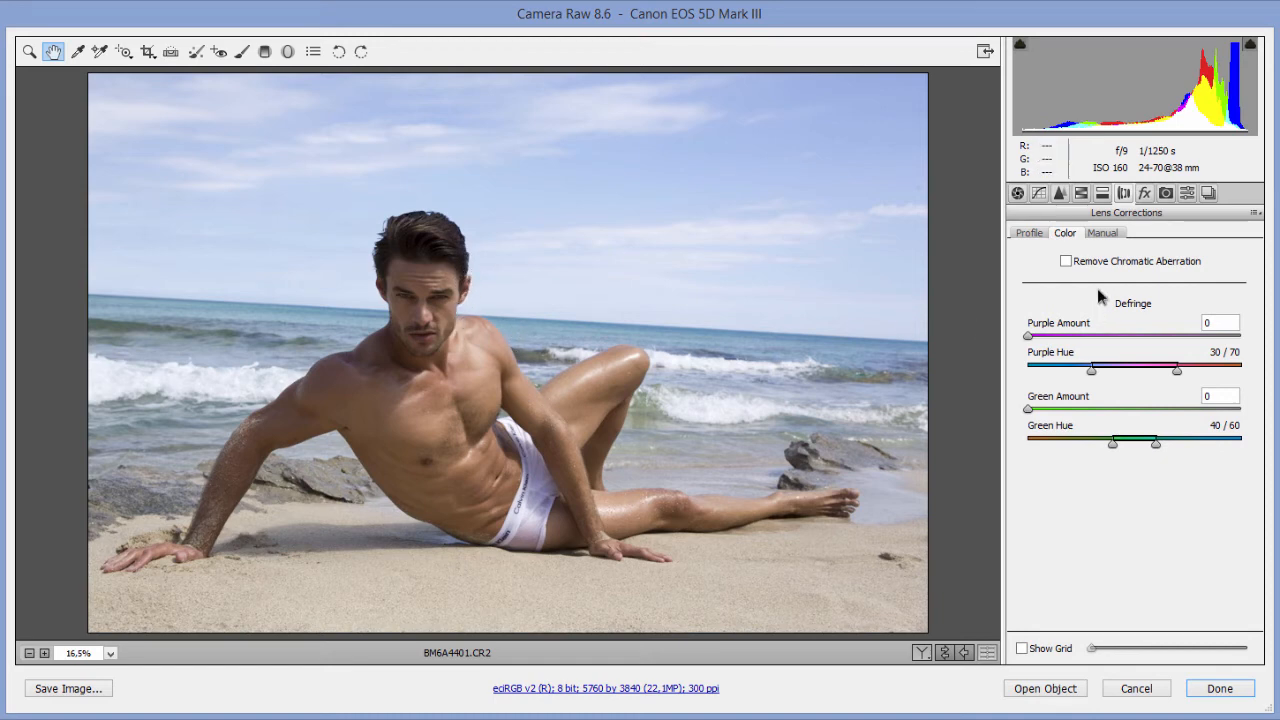
left_click(1033, 233)
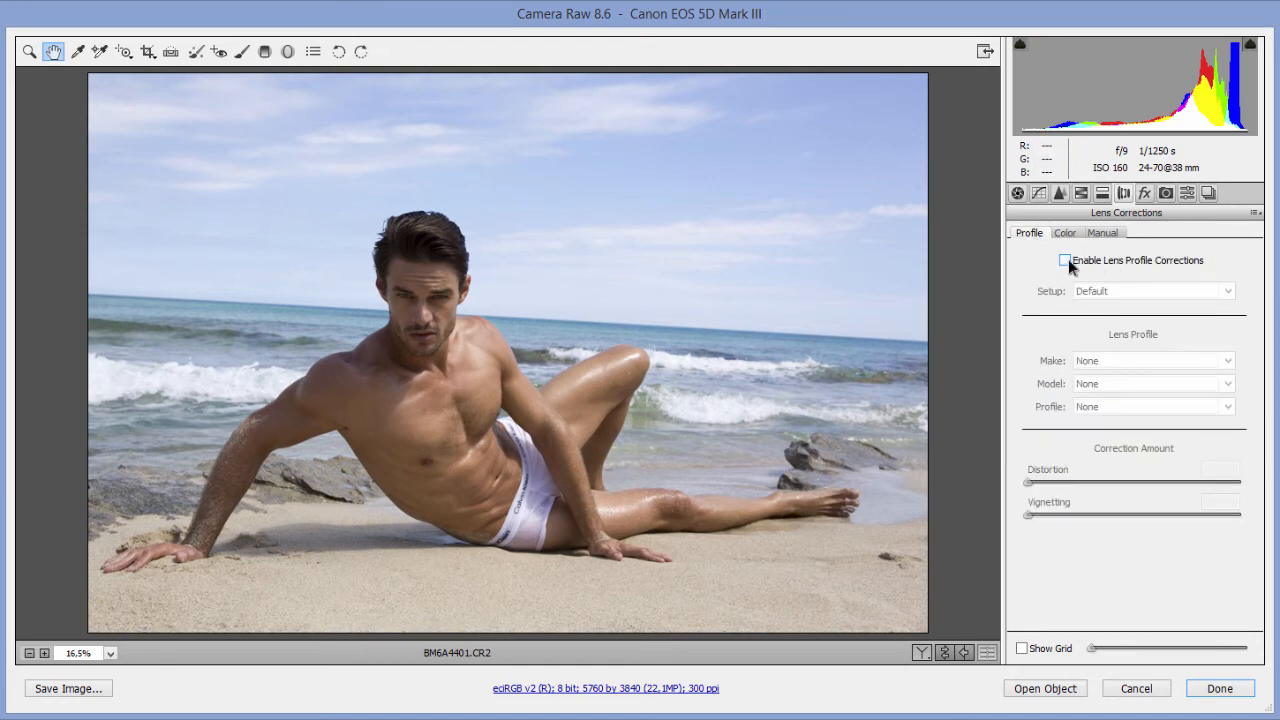
left_click(1066, 260)
left_click(1066, 260)
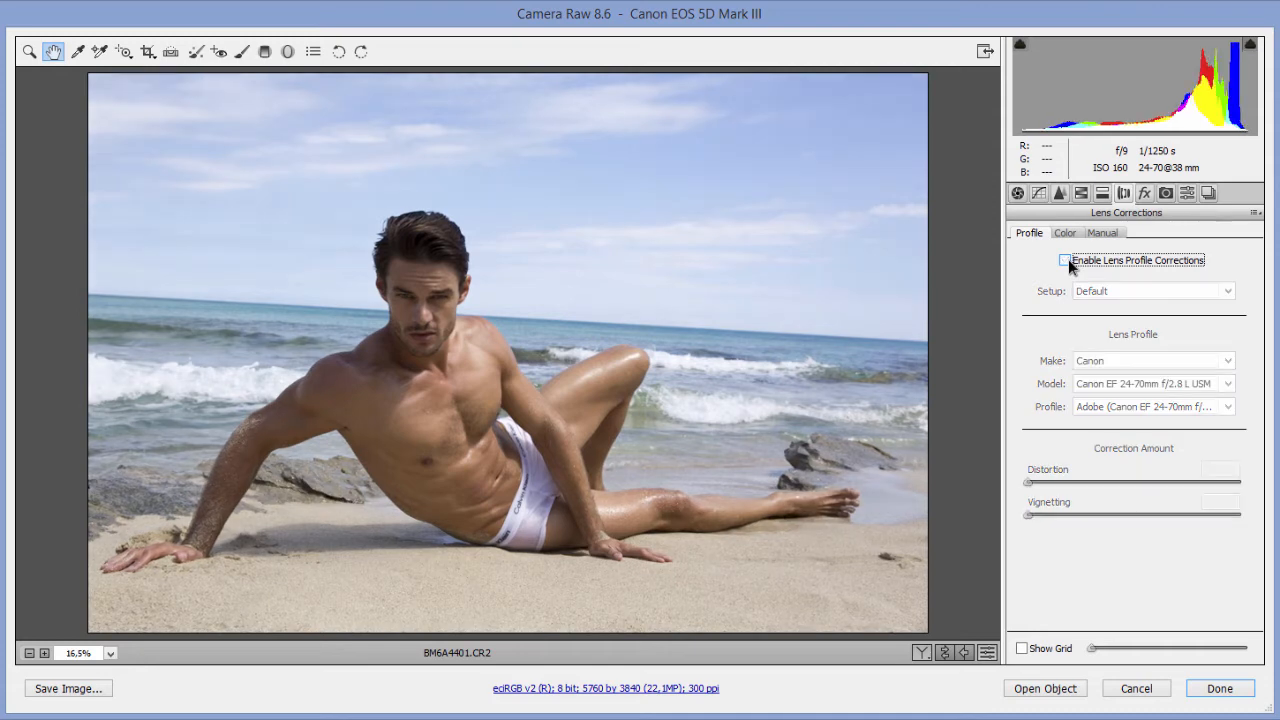
left_click(1068, 259)
left_click(1068, 259)
left_click(1068, 259)
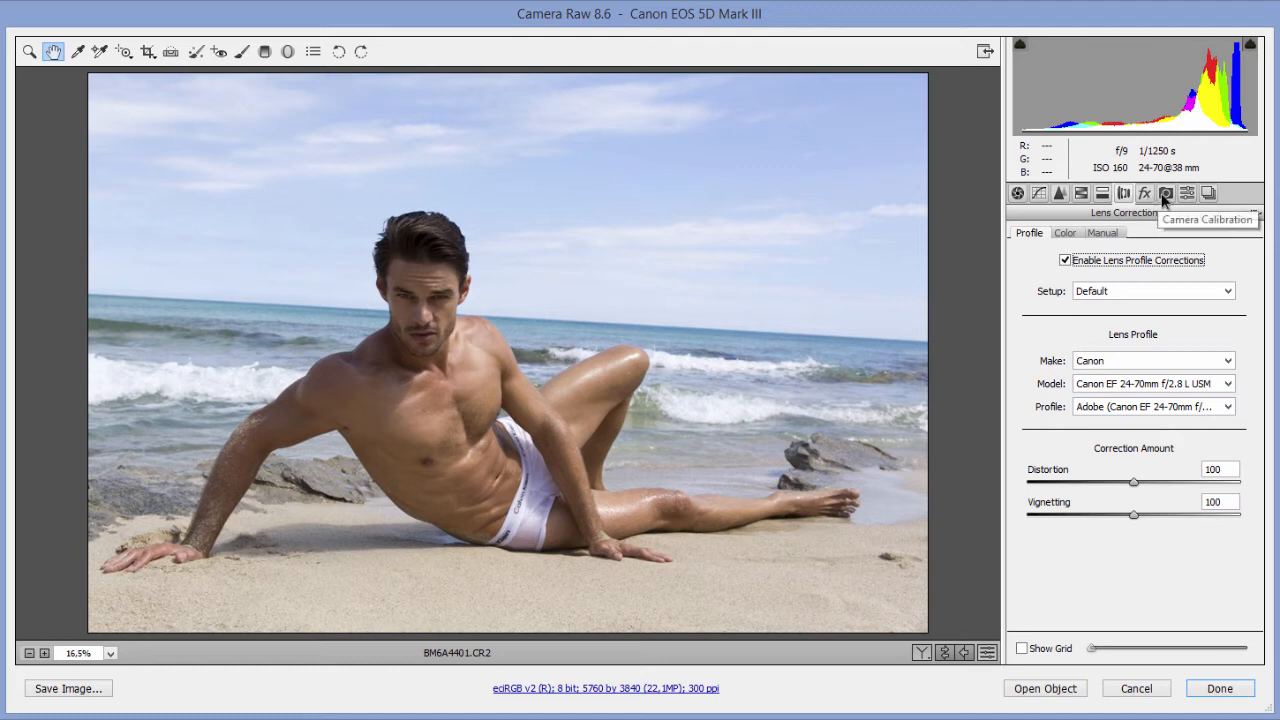
Step: Try the Camera Faithful and Camera Landscape camera profiles on the photo
left_click(1018, 194)
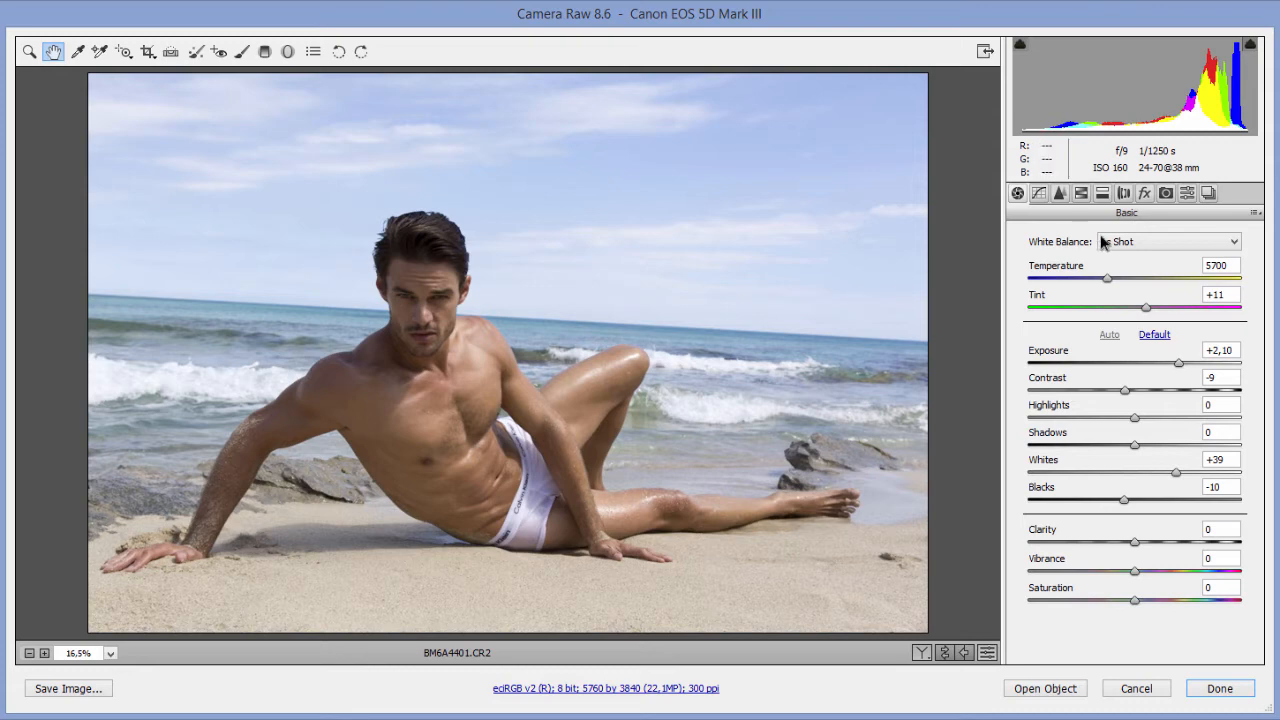
left_click(1167, 193)
left_click(1127, 304)
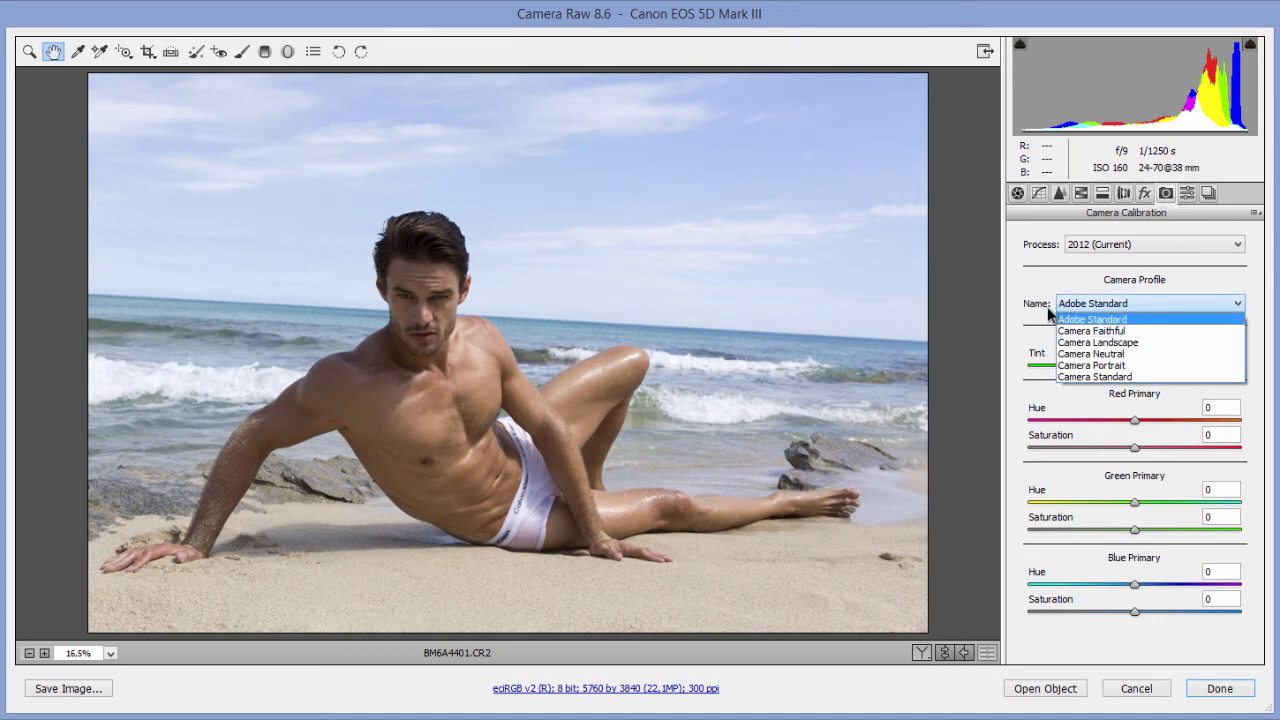
left_click(1118, 331)
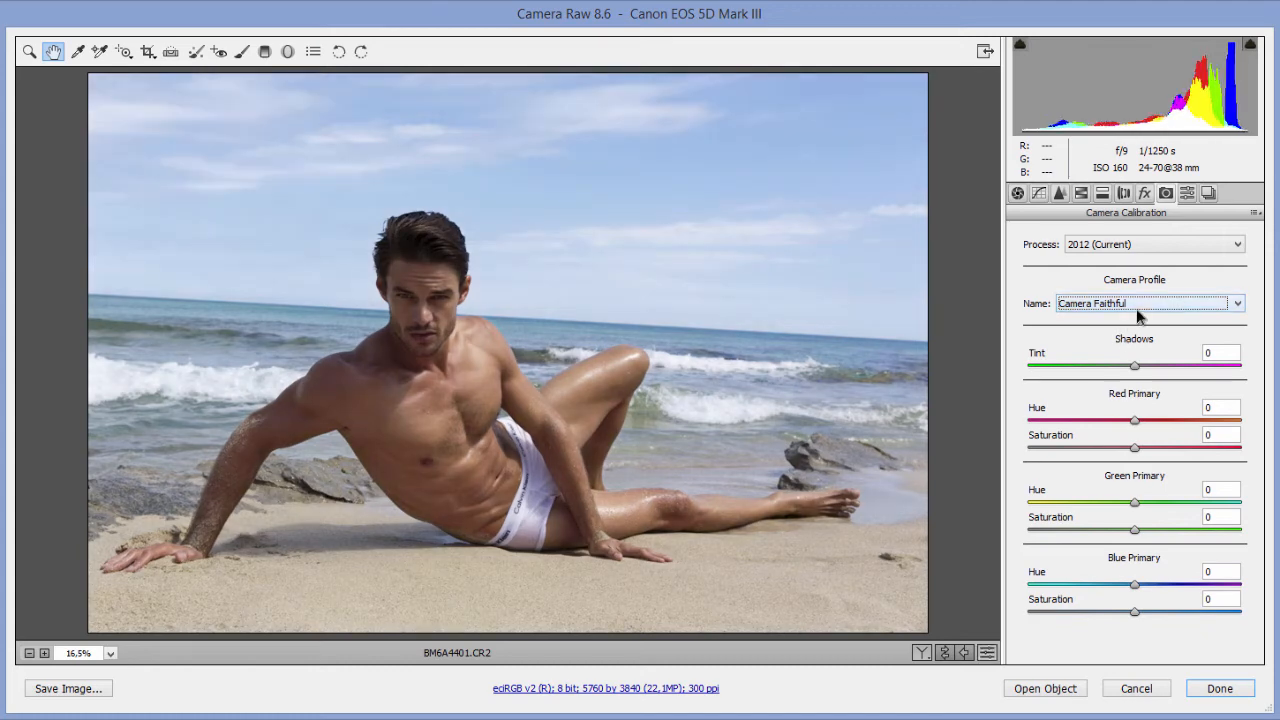
scroll(1137, 316, "down", 1)
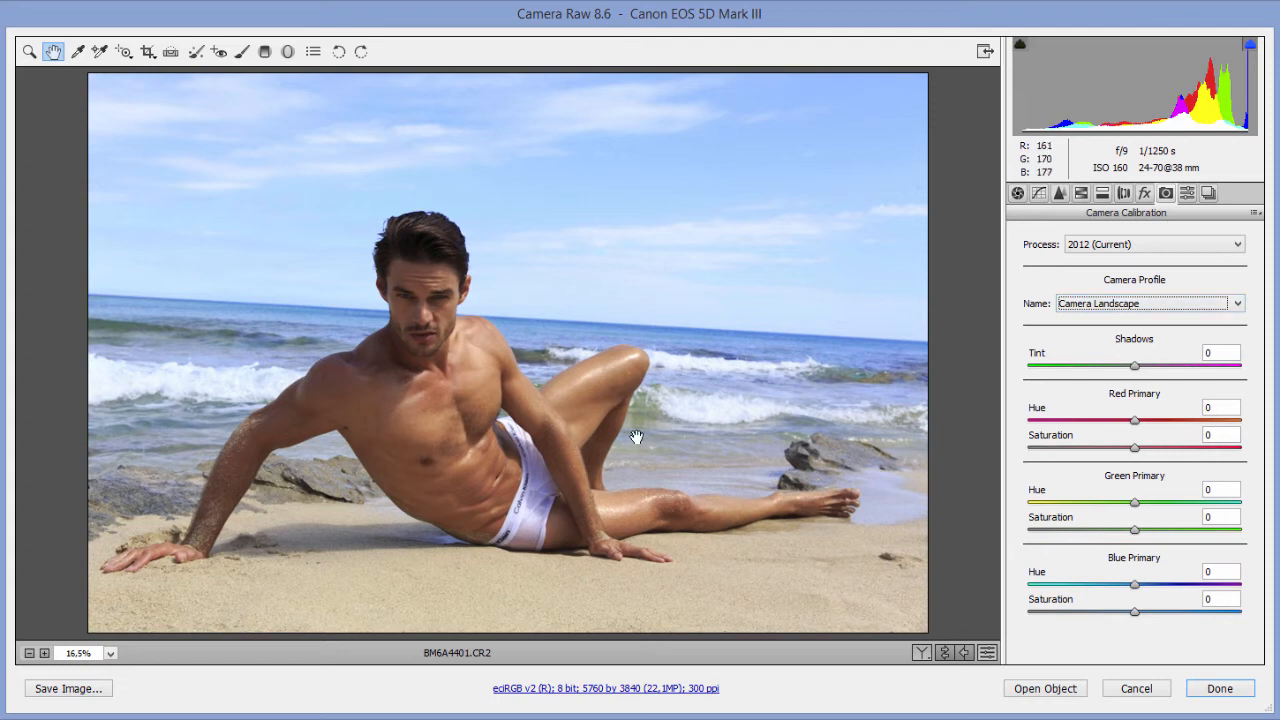
Step: Set the camera profile to Camera Portrait, and check the Basic tone settings
left_click(1017, 194)
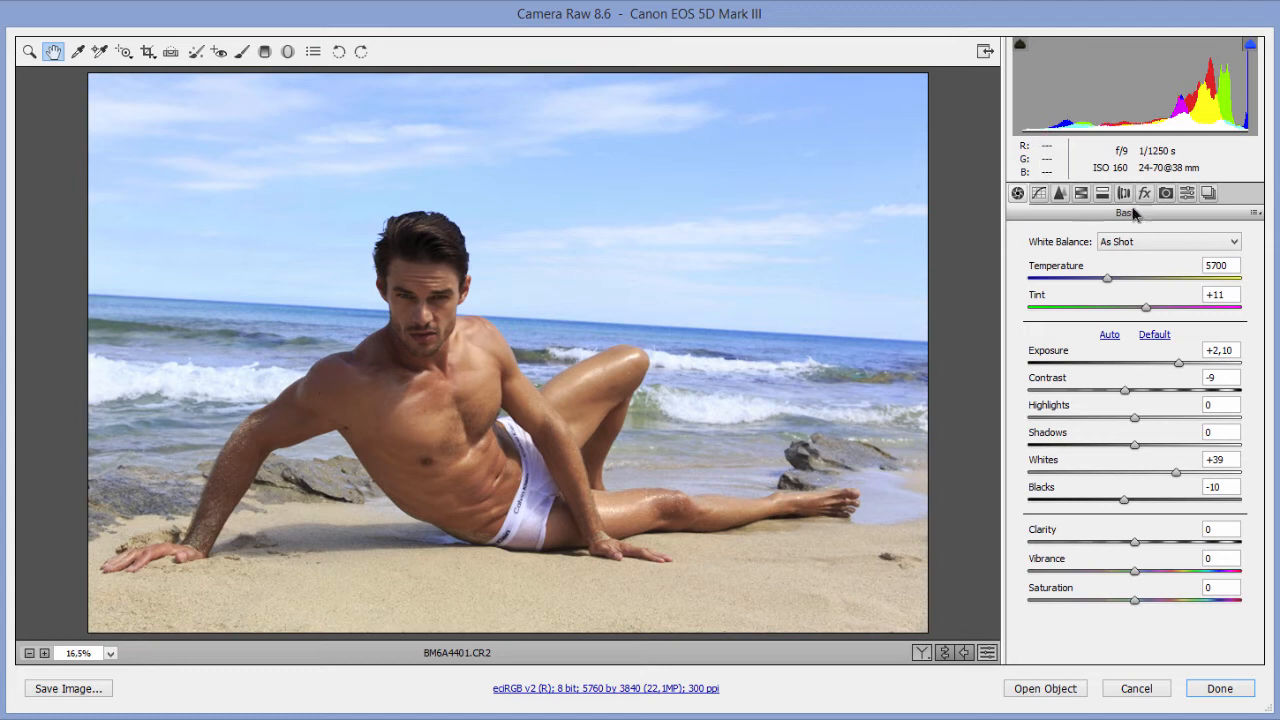
left_click(1166, 193)
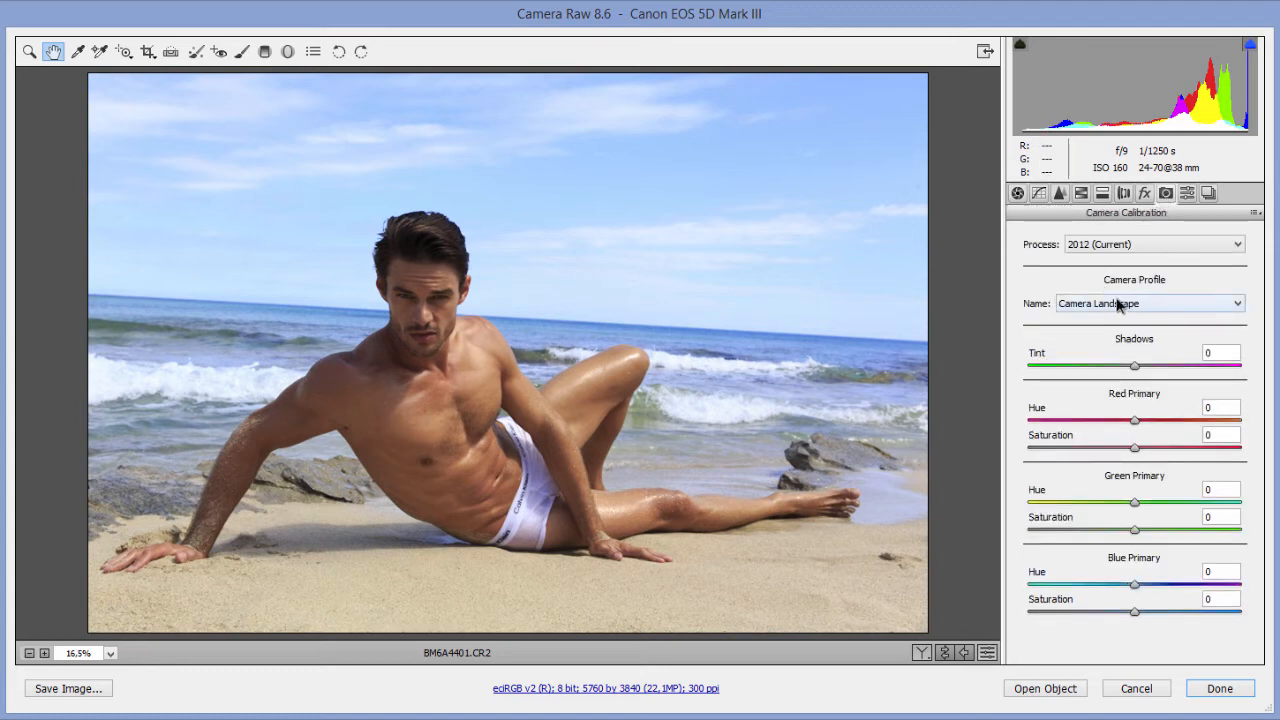
left_click(1017, 194)
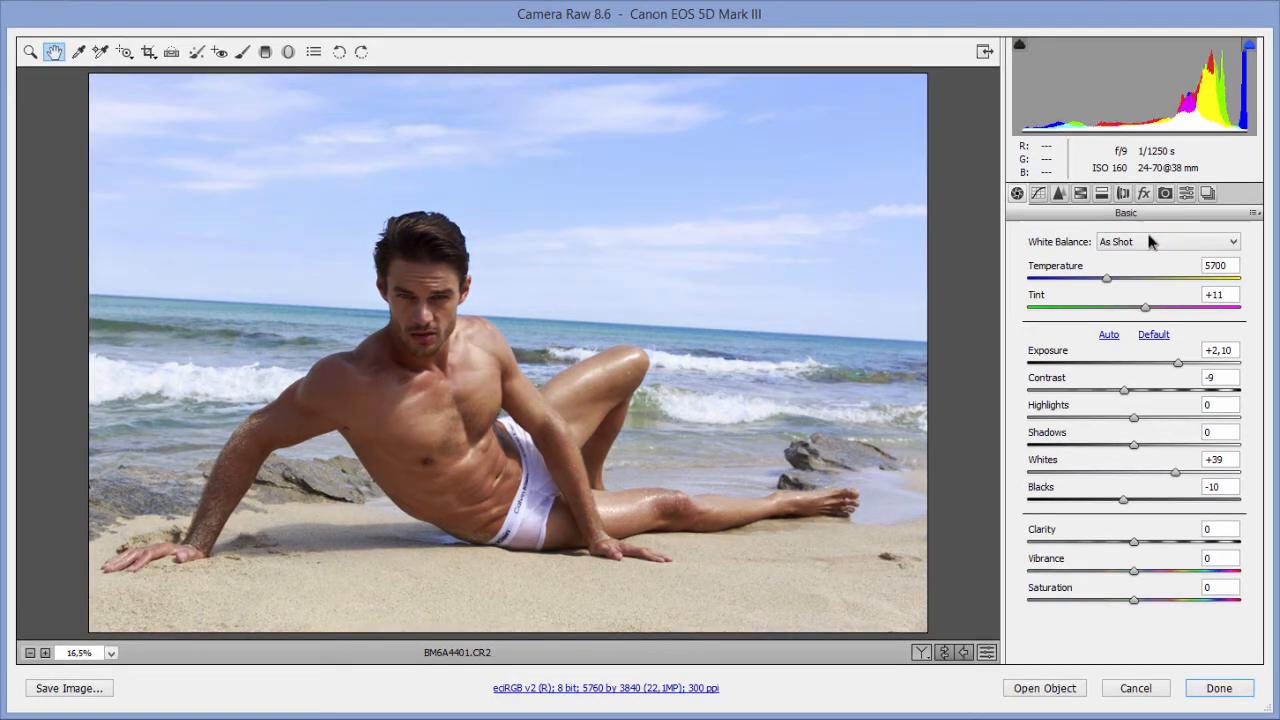
left_click(1165, 193)
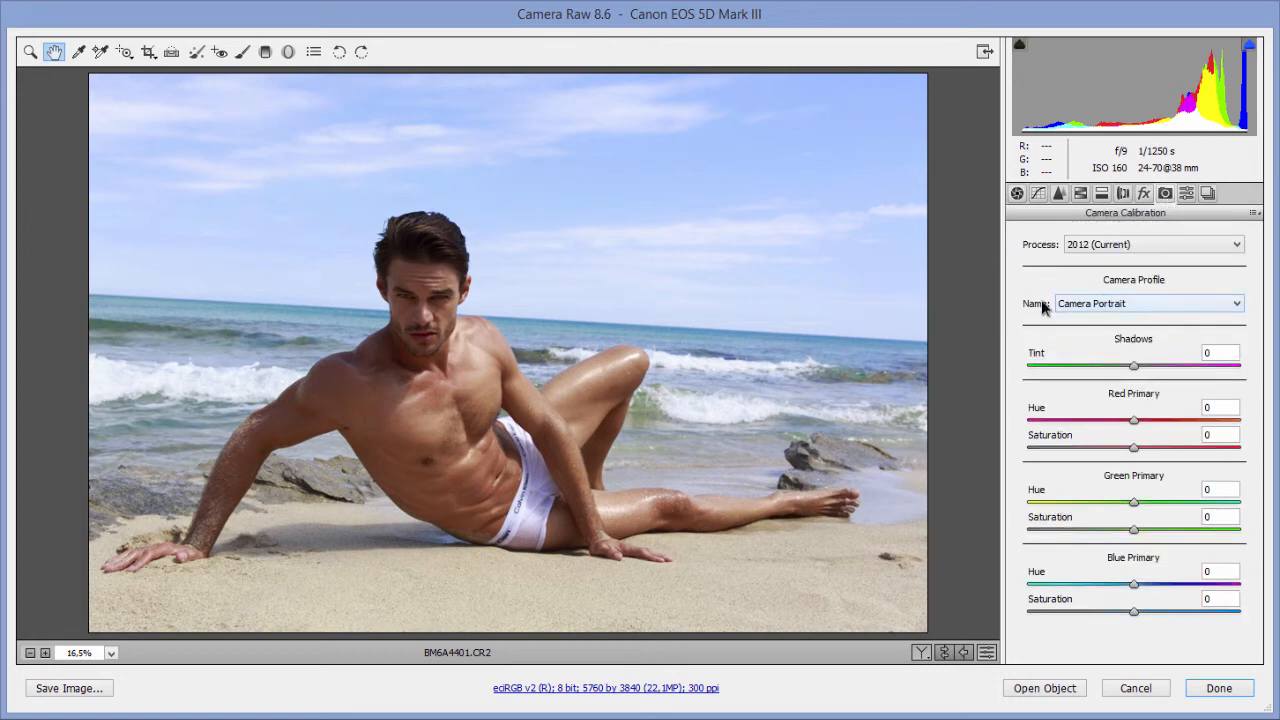
Step: Set the camera profile to Adobe Standard, and return to the Basic tone settings
left_click(1164, 303)
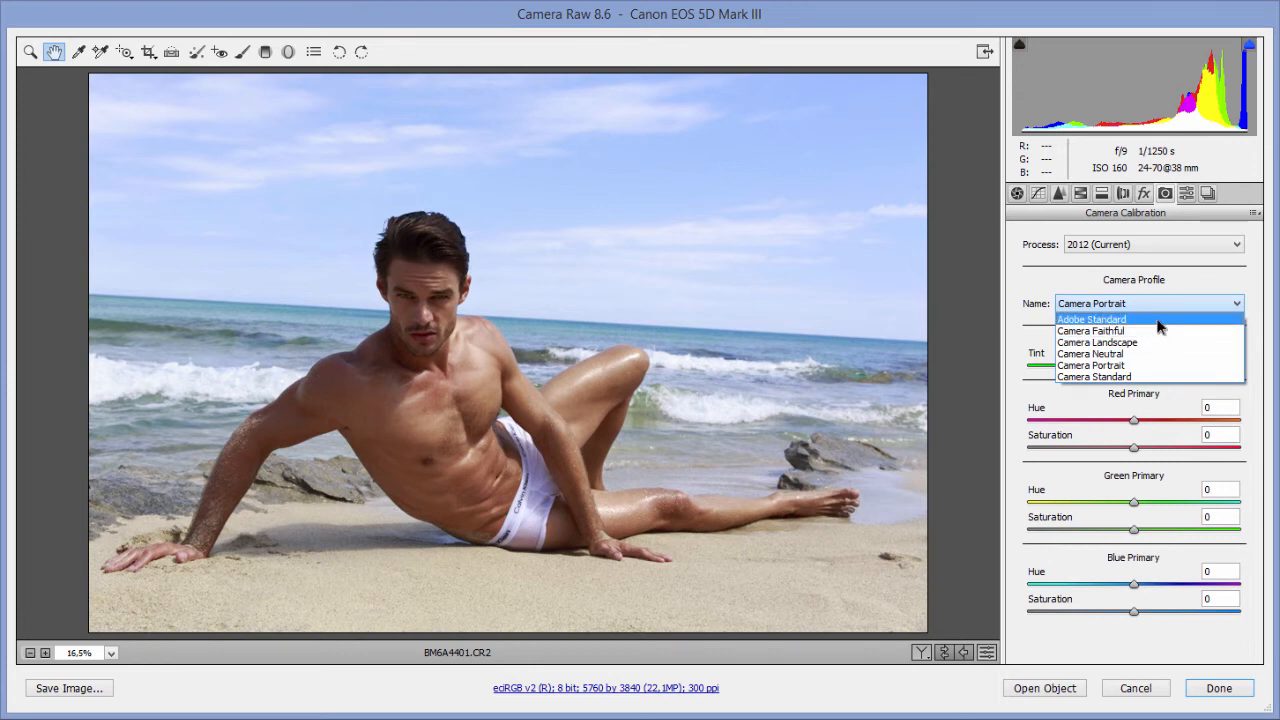
left_click(1134, 318)
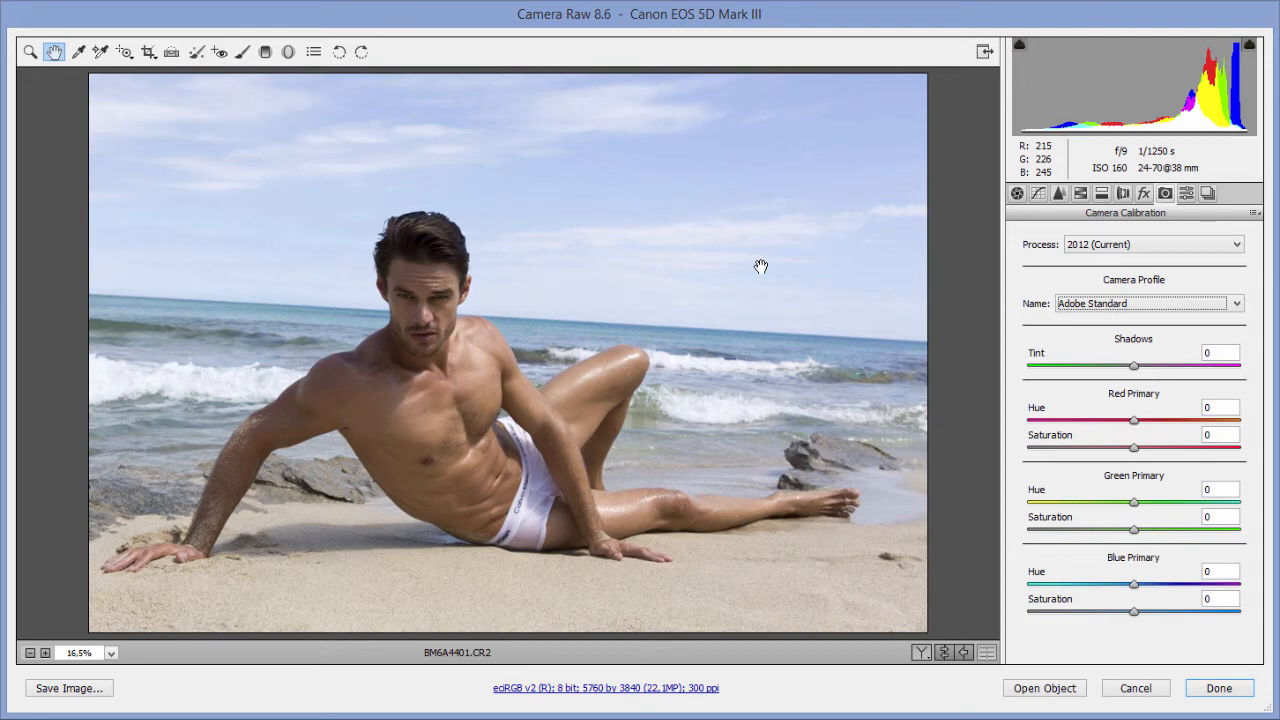
left_click(1017, 194)
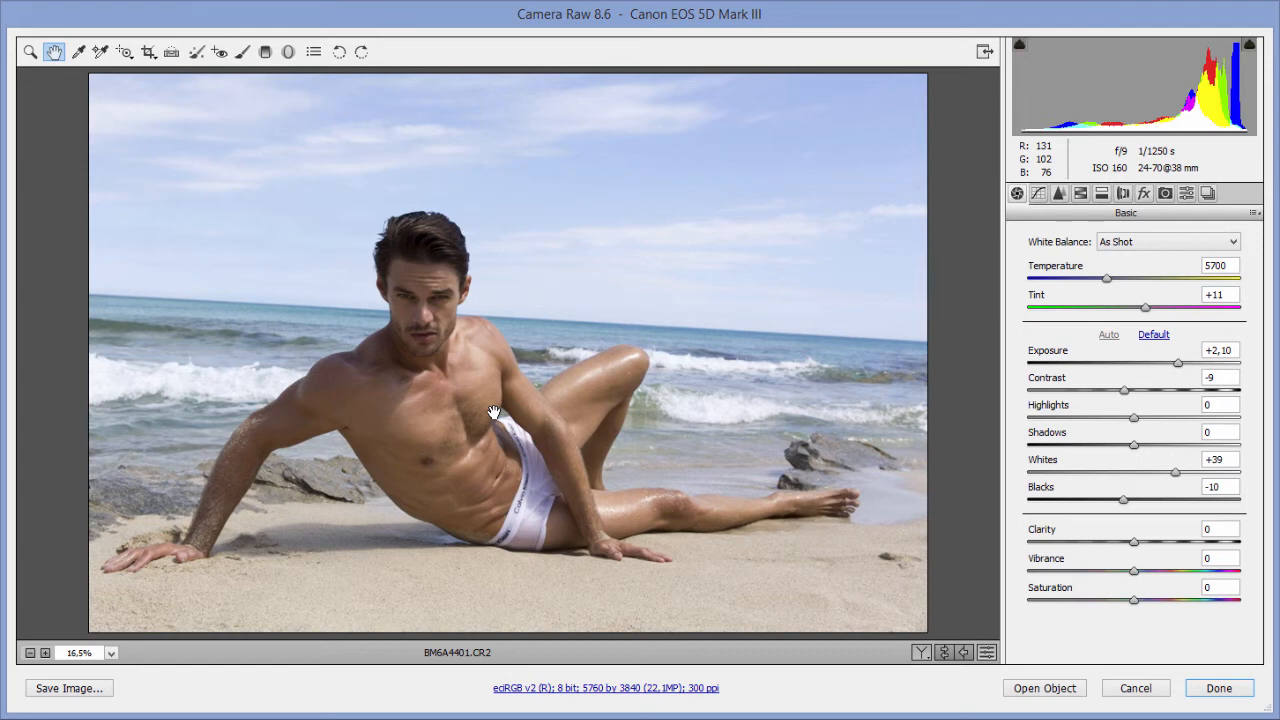
Step: Set the Clarity to +20, judging its effect on a close-up of the man's torso
left_click(30, 52)
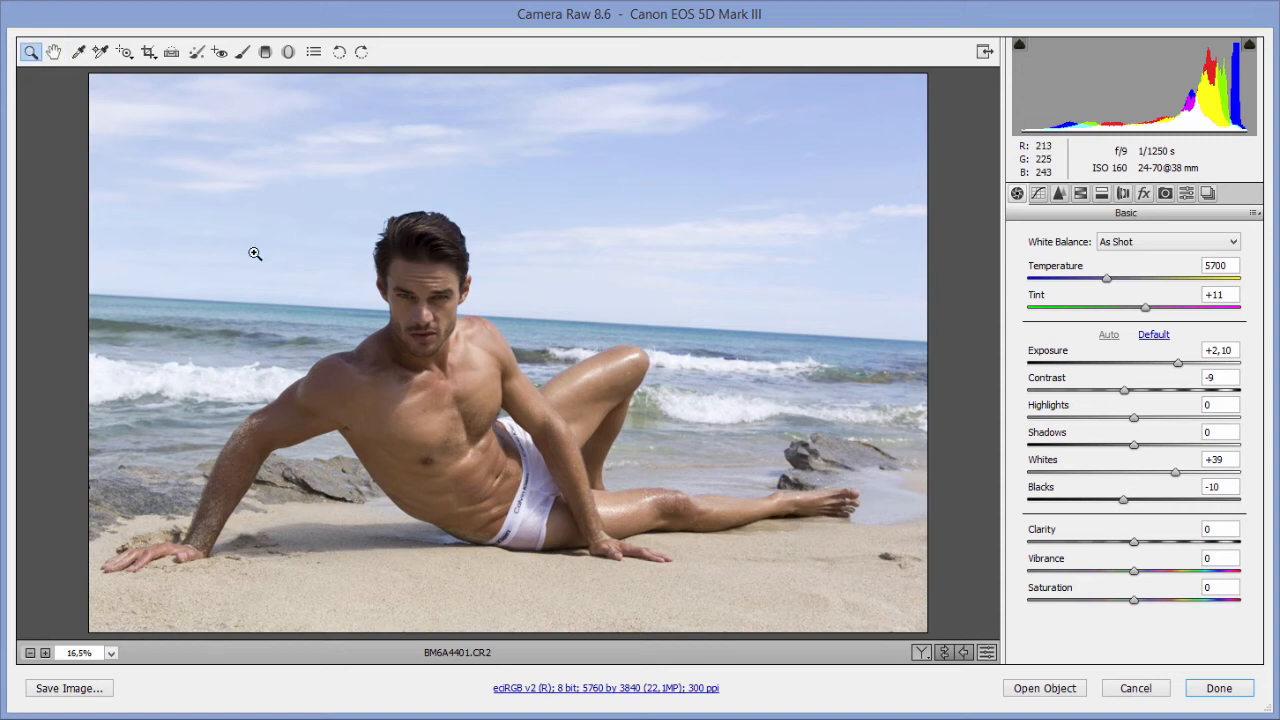
left_click_drag(256, 254, 596, 514)
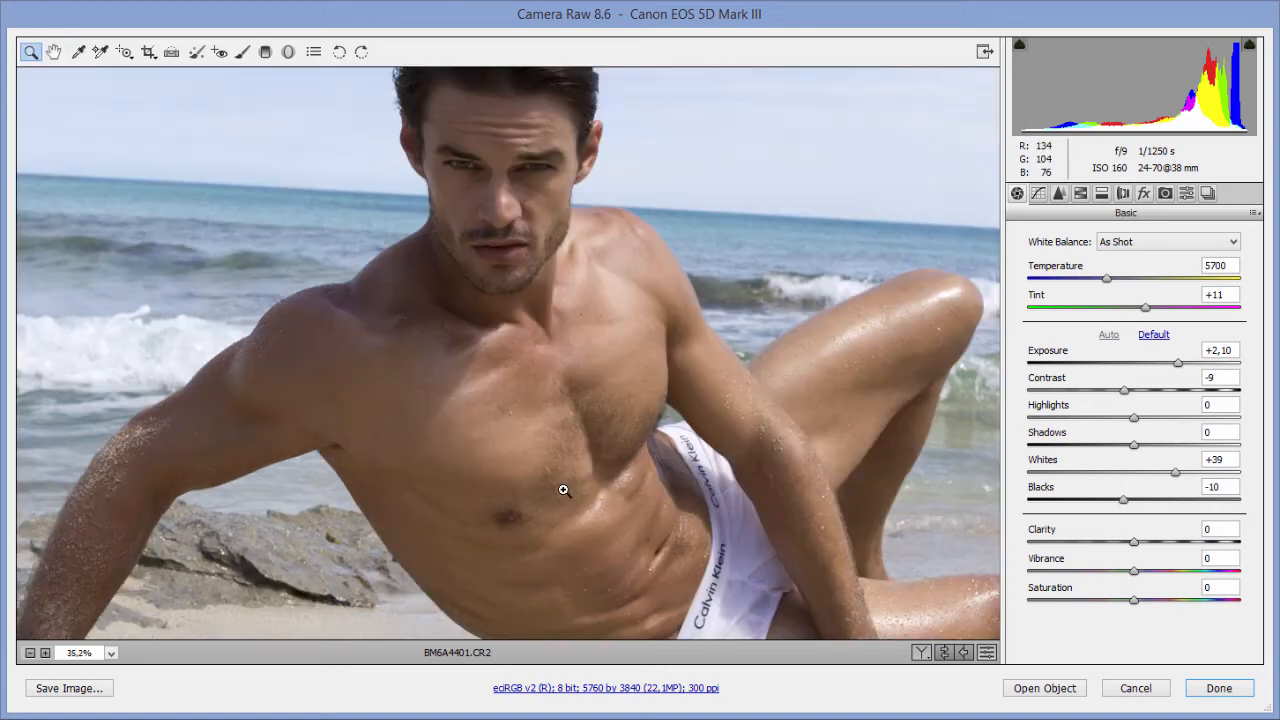
left_click(53, 52)
left_click_drag(747, 482, 620, 429)
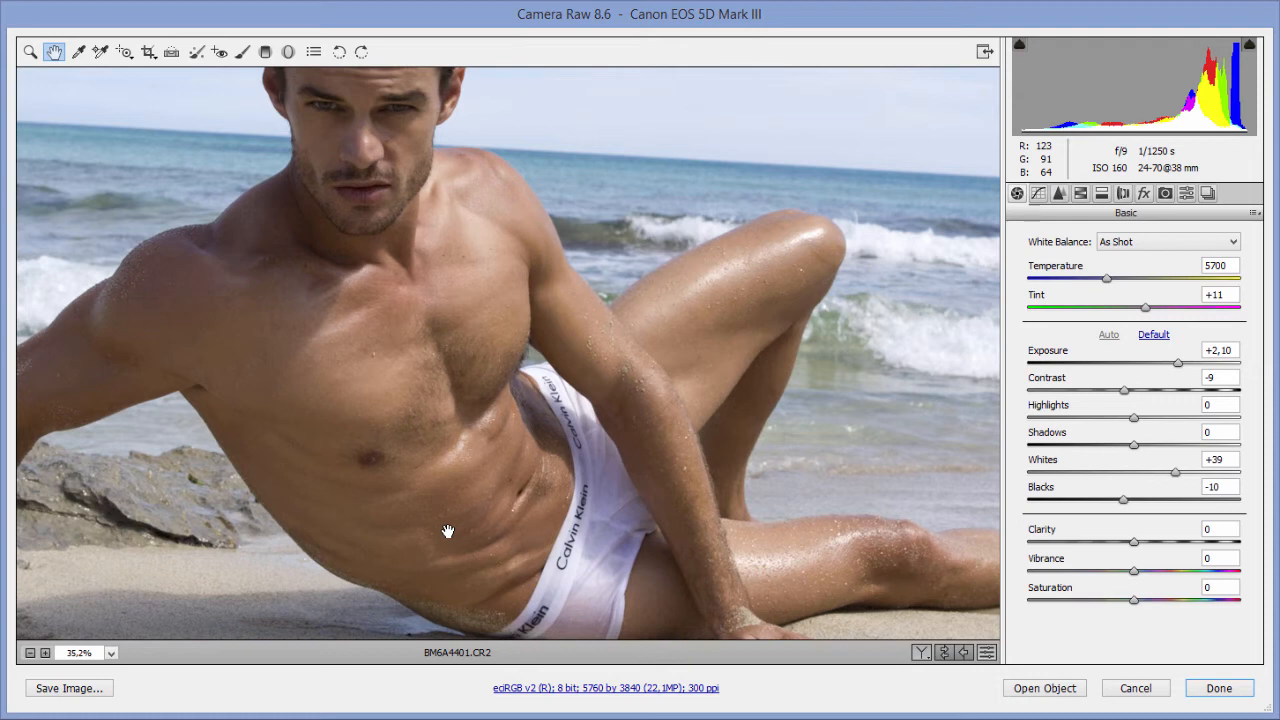
left_click_drag(494, 482, 474, 484)
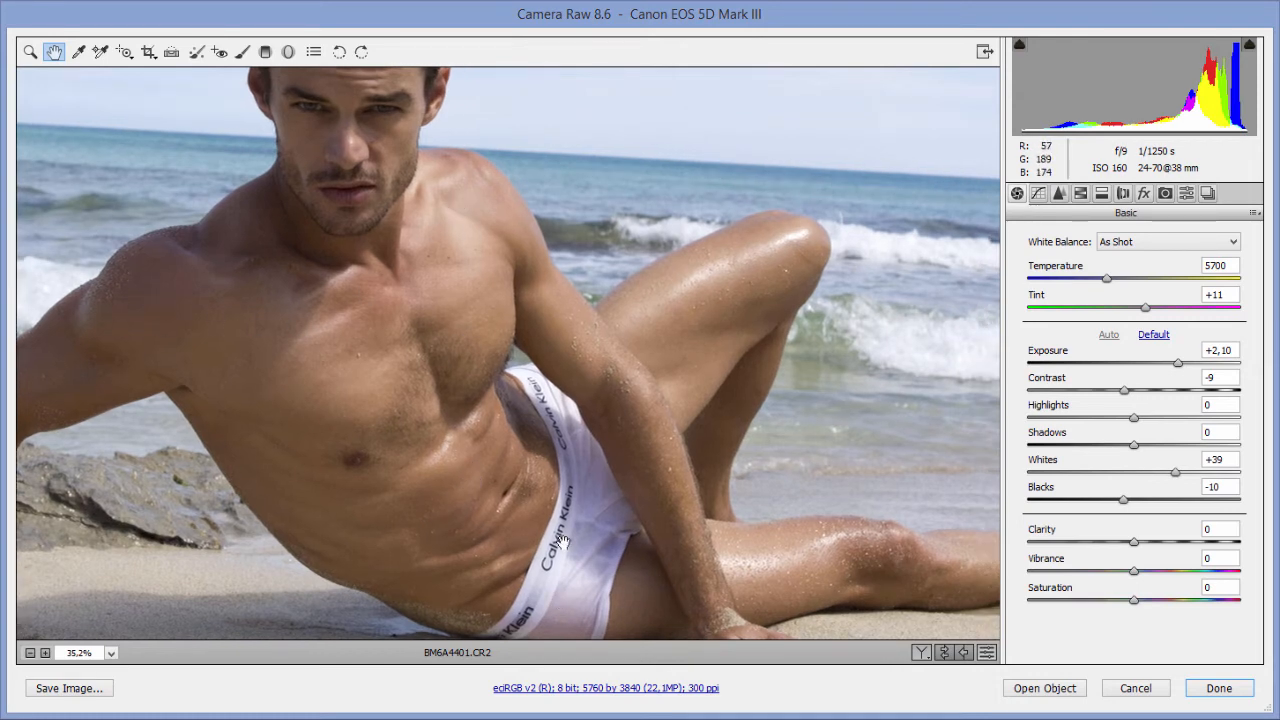
left_click_drag(437, 454, 414, 449)
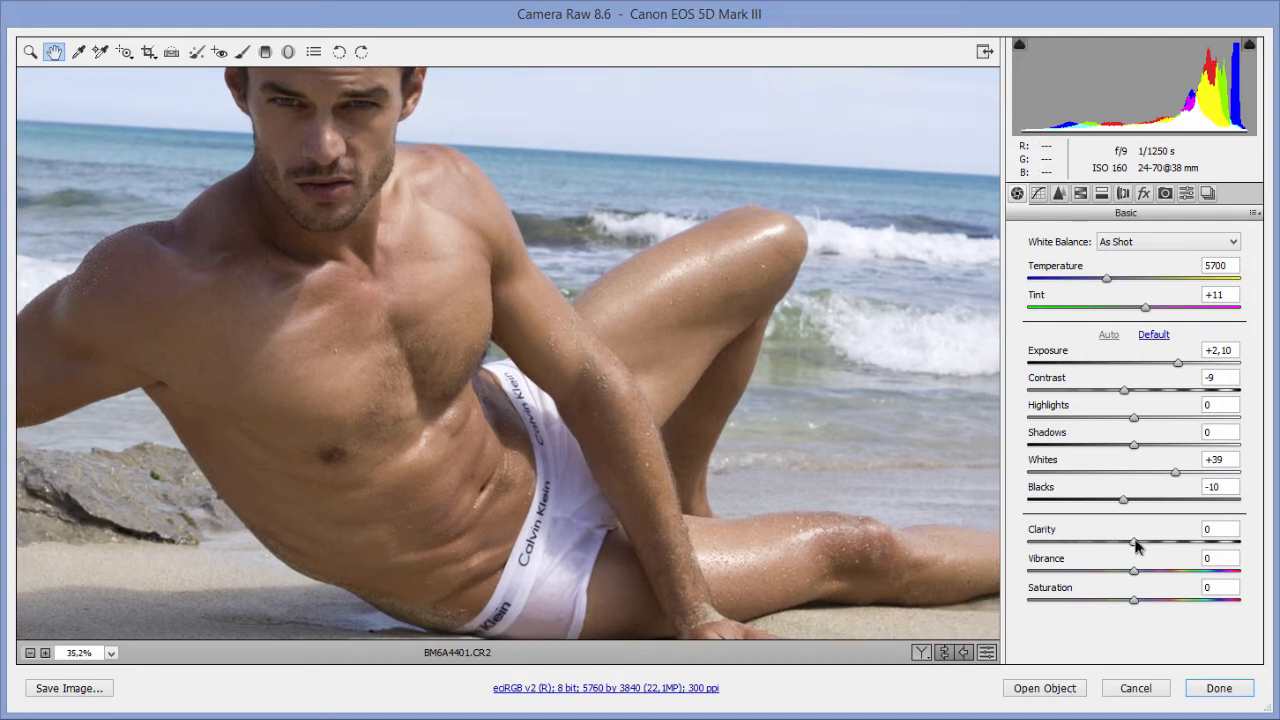
left_click_drag(1136, 545, 1161, 547)
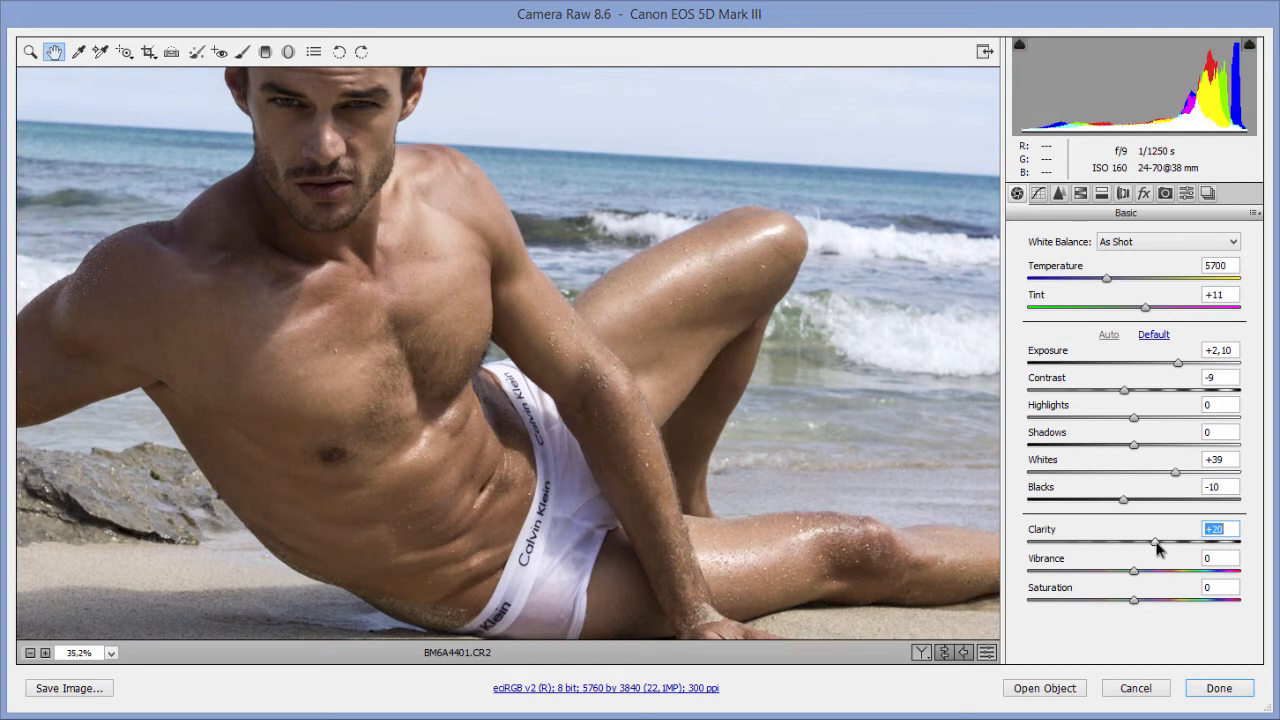
Step: Check the face up close for the clarity effect, and set the Saturation to +16 with the whole photo in view
left_click_drag(277, 240, 275, 286)
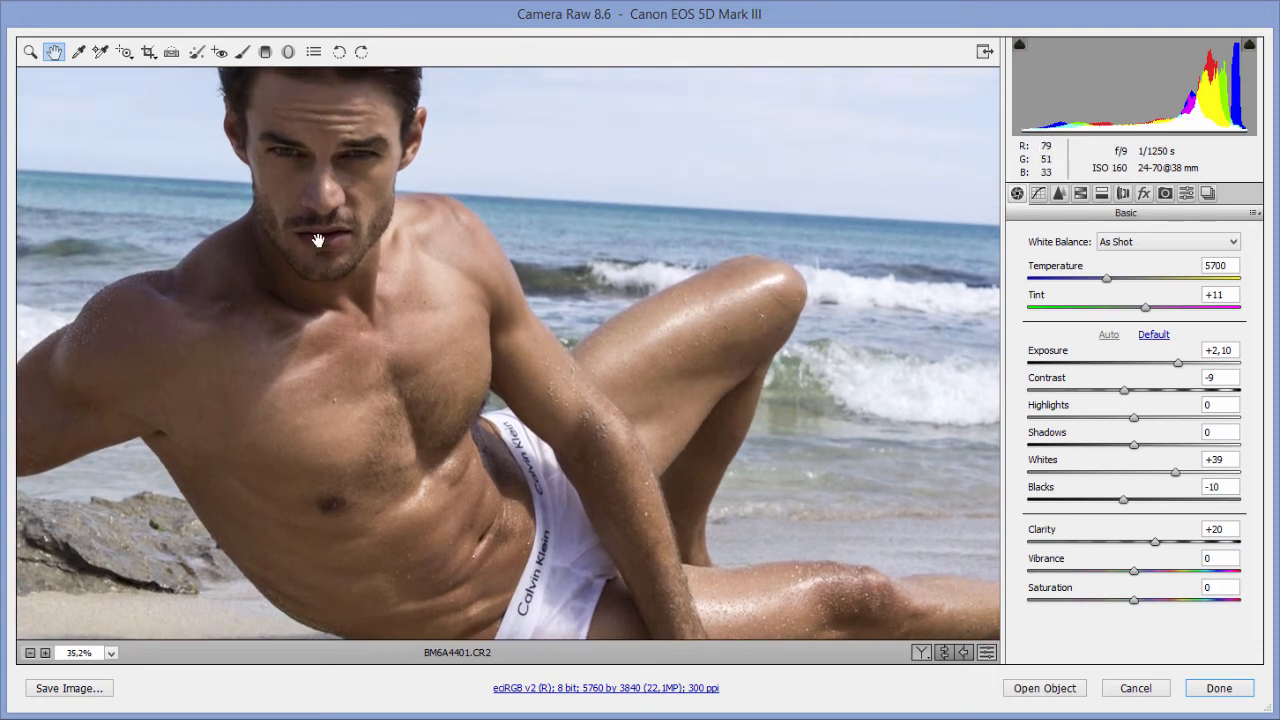
left_click(30, 51)
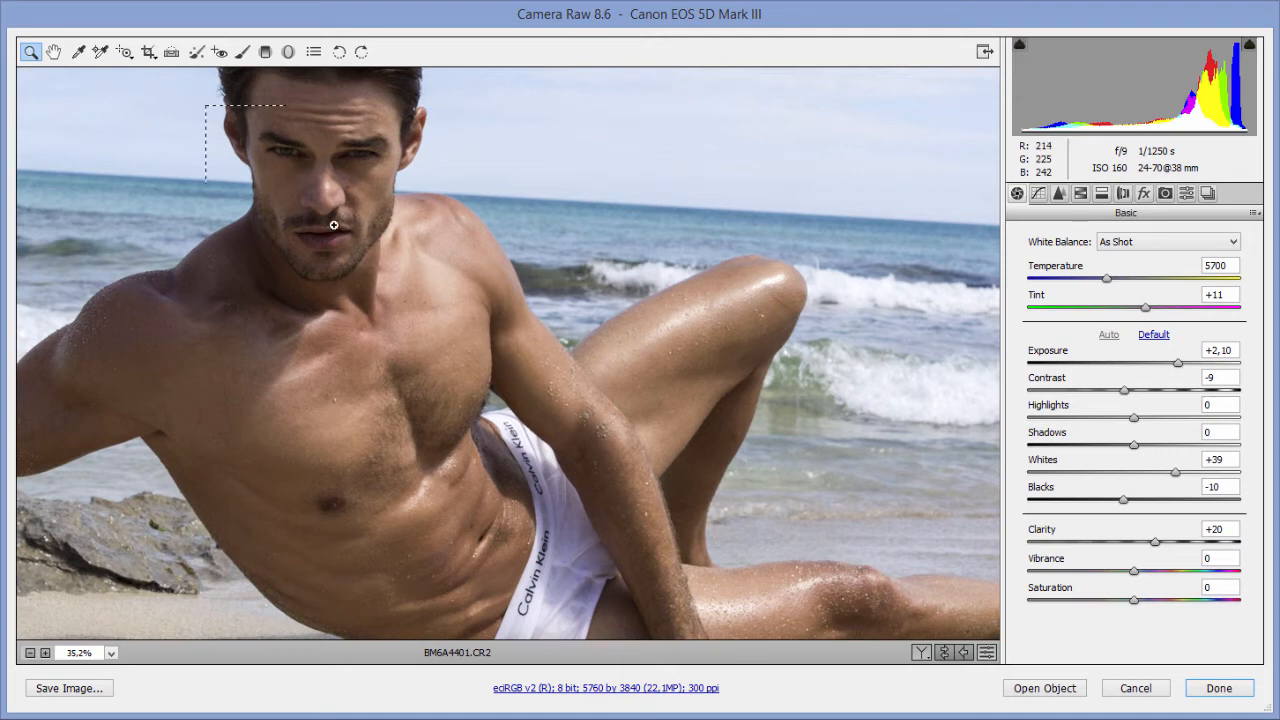
left_click_drag(205, 105, 390, 296)
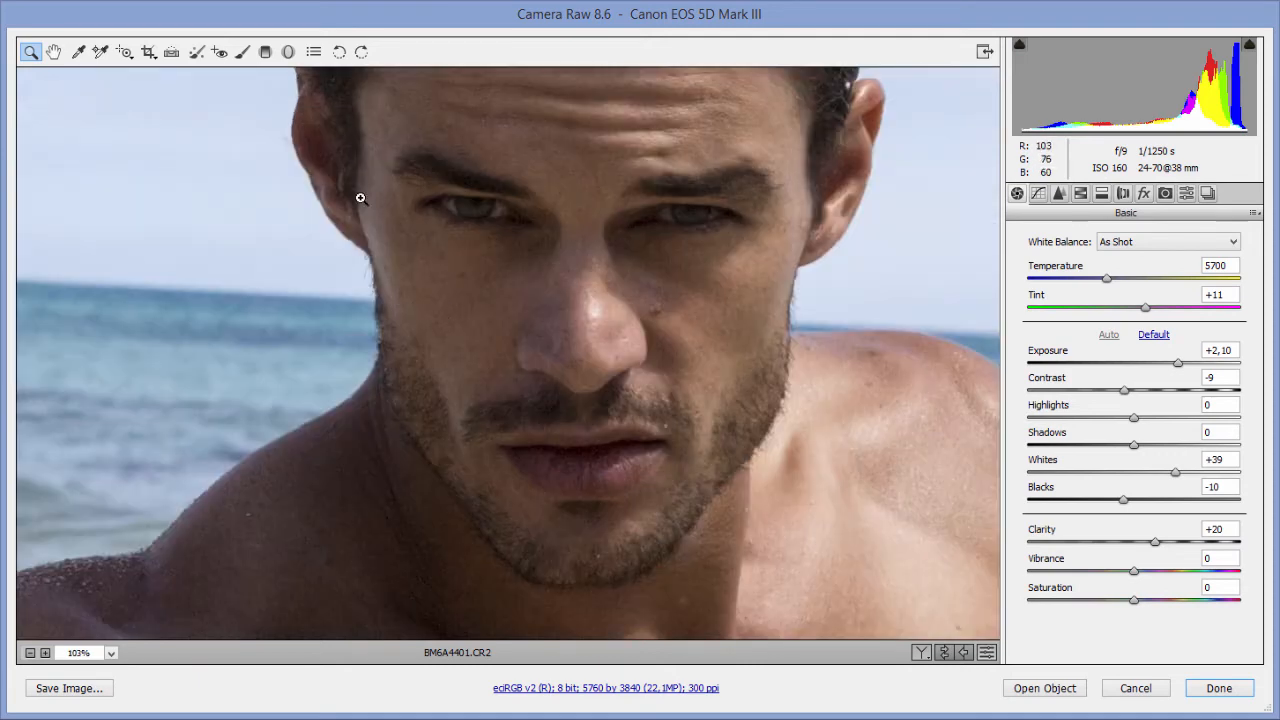
left_click_drag(358, 191, 611, 440)
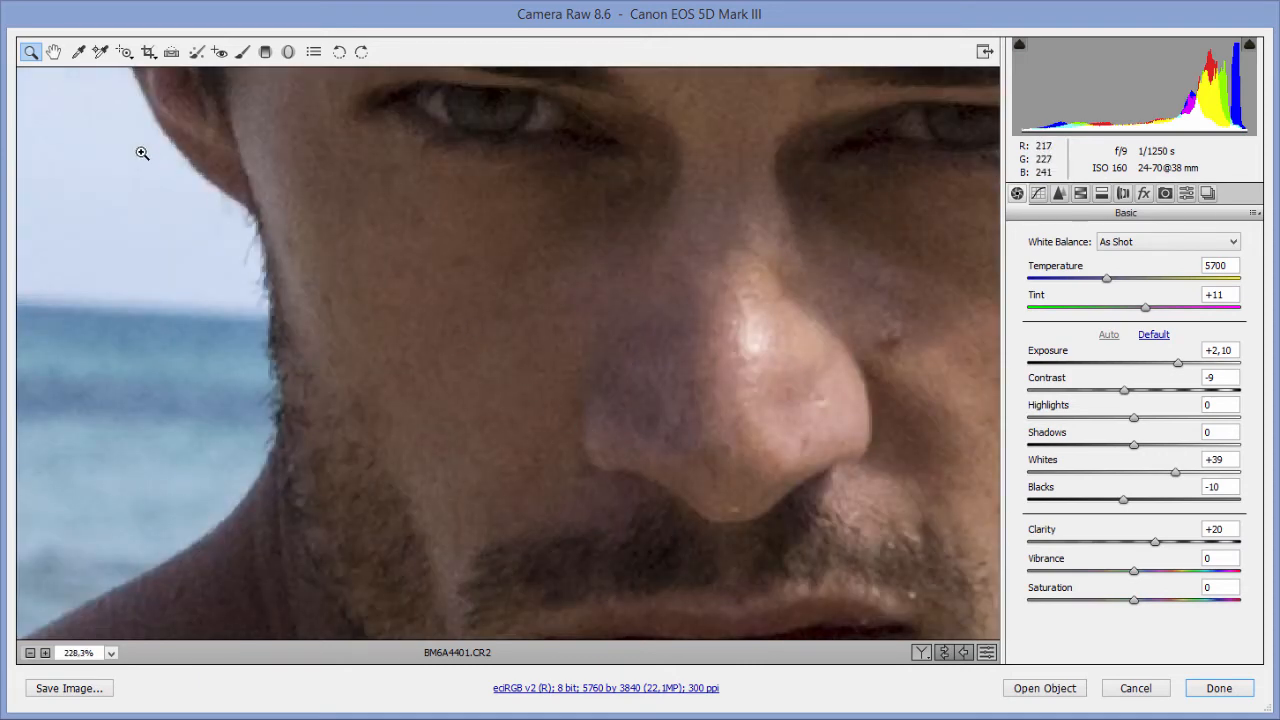
double_click(55, 53)
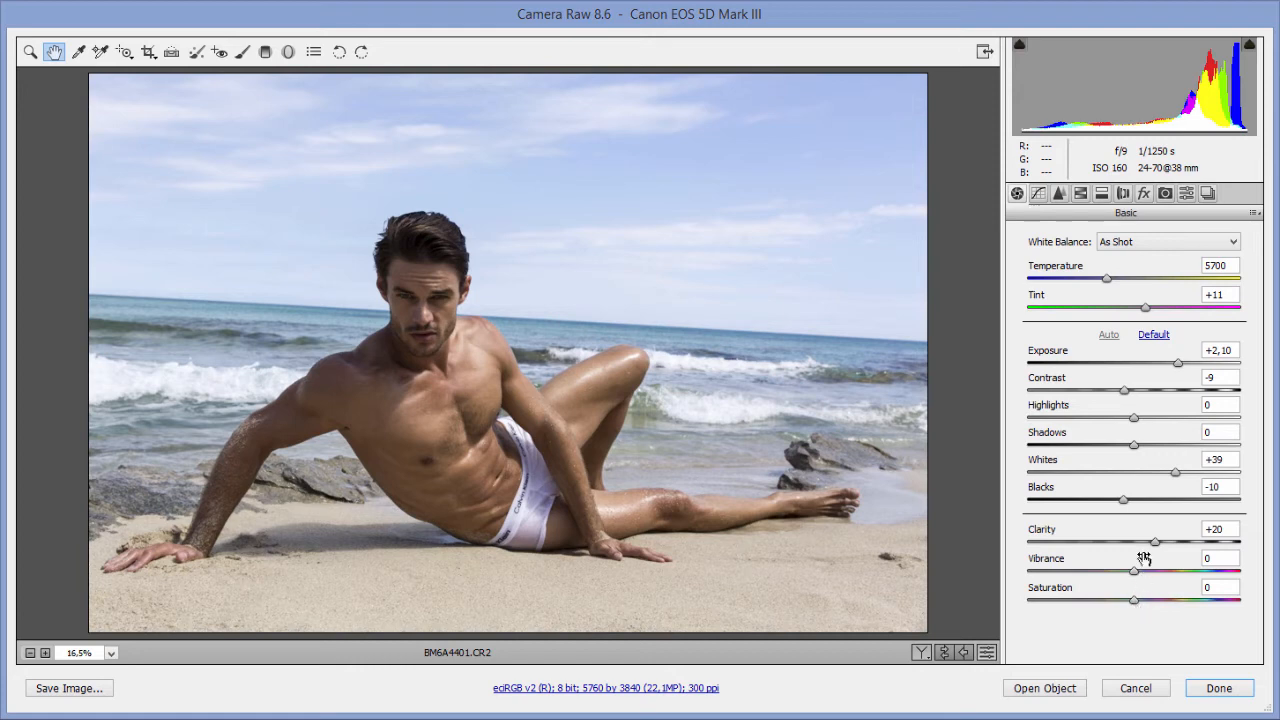
left_click_drag(1133, 600, 1153, 602)
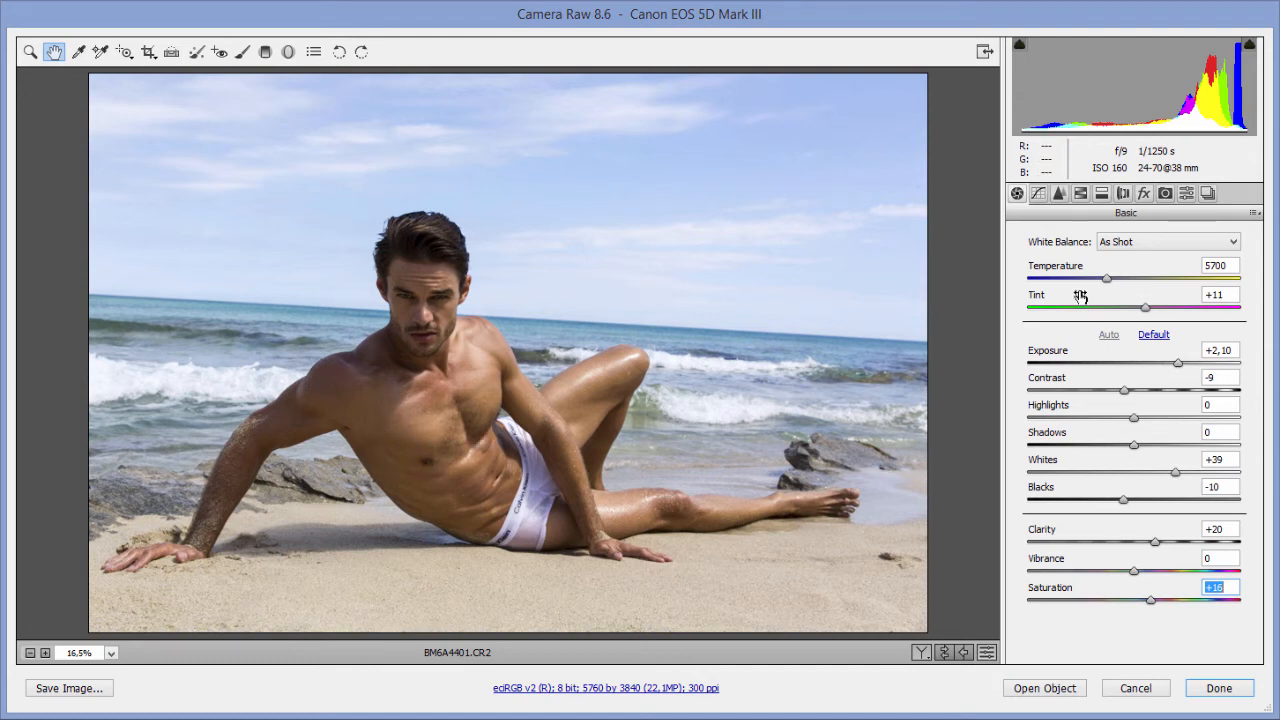
Step: Adjust the parametric tone curve with Darks at +20, Shadows at -3 and Highlights at +18
left_click(1040, 195)
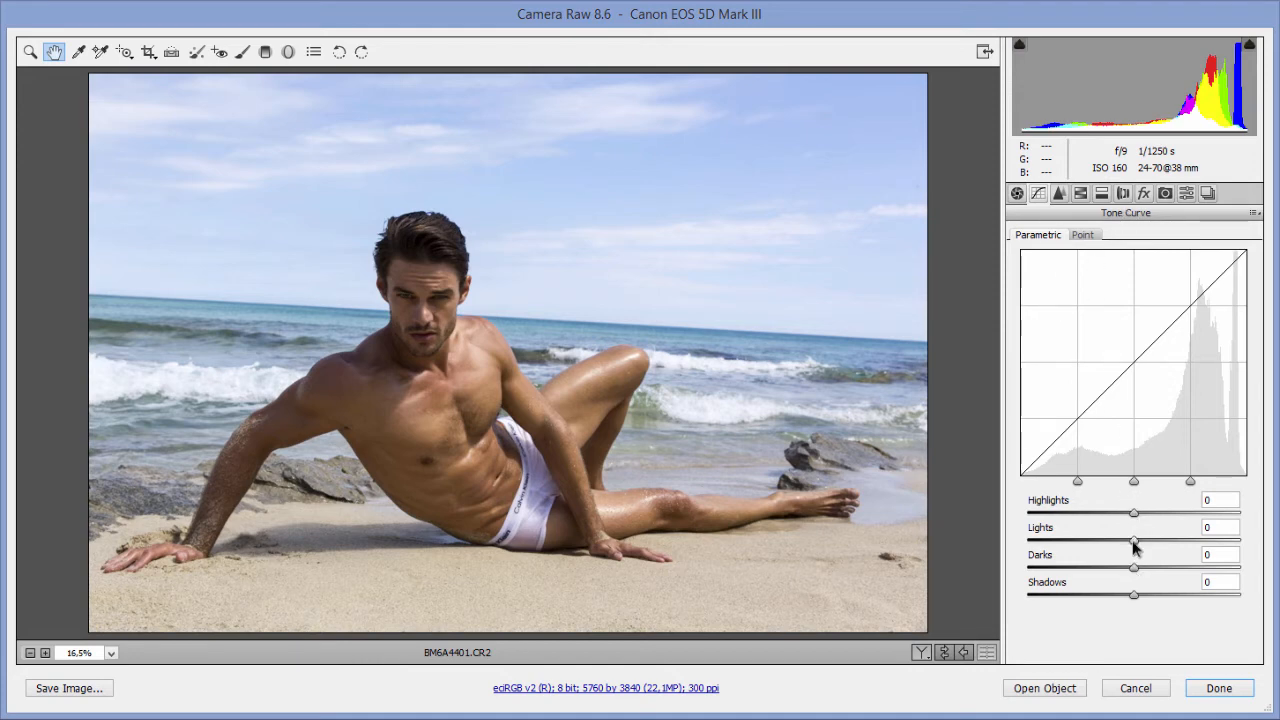
left_click_drag(1133, 540, 1152, 572)
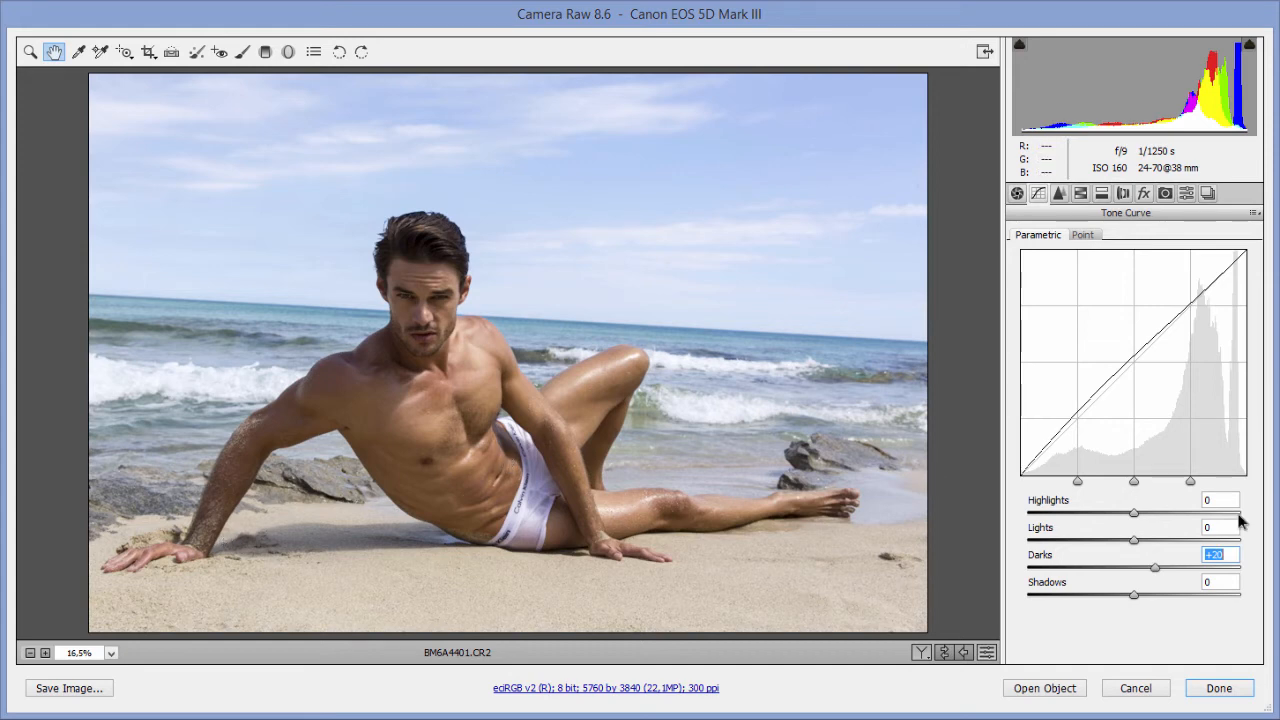
mouse_move(1133, 595)
left_mouse_down()
mouse_move(1160, 597)
mouse_move(1111, 599)
mouse_move(1130, 599)
left_mouse_up()
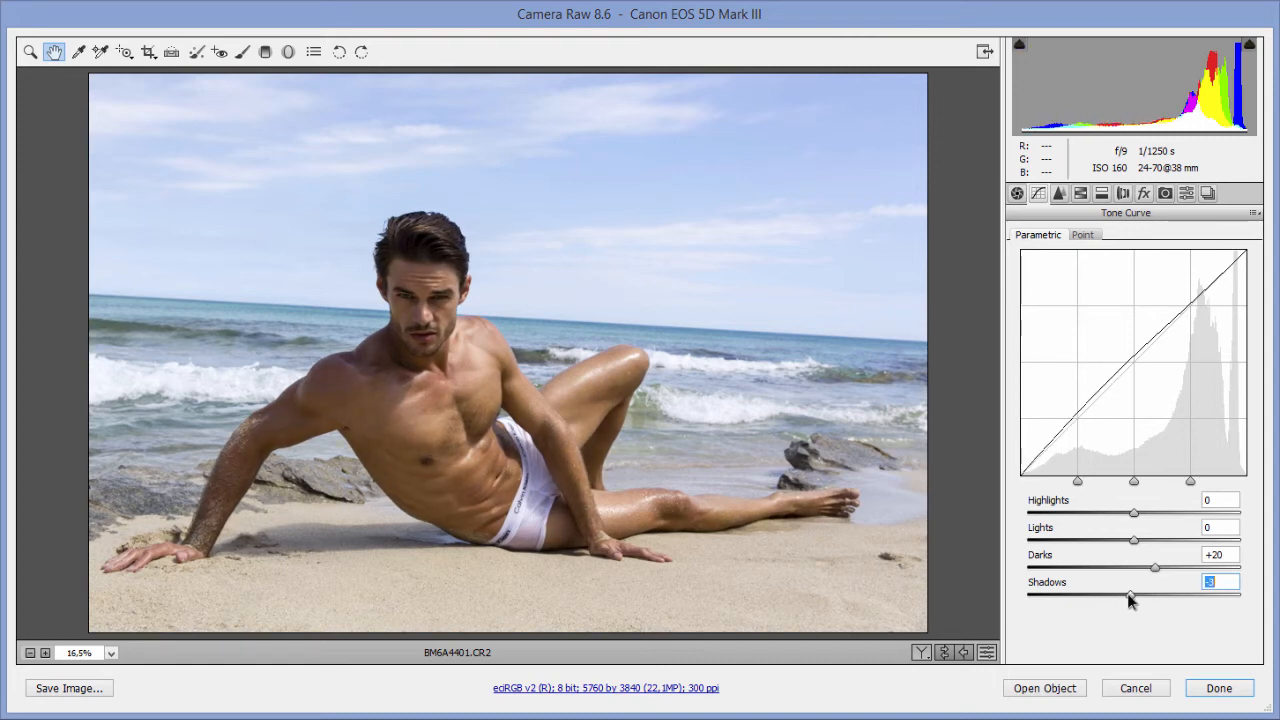
left_click_drag(1136, 515, 1155, 514)
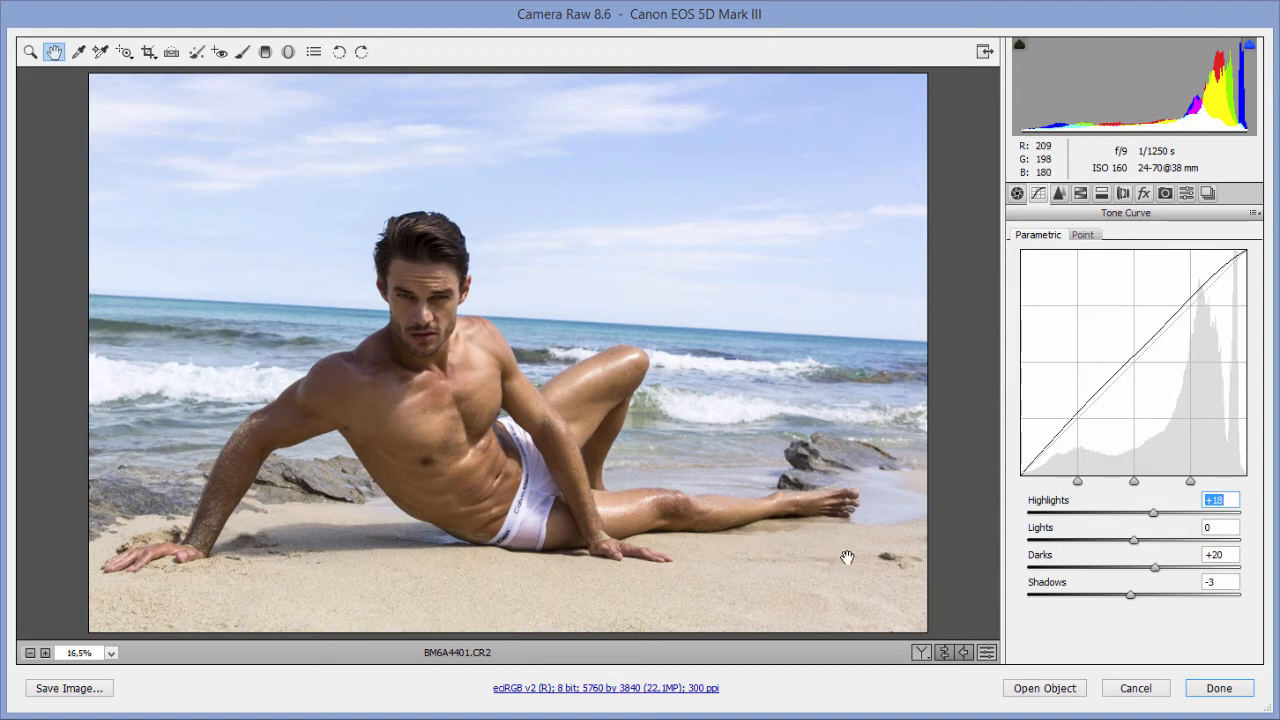
key("shift")
left_click(1017, 193)
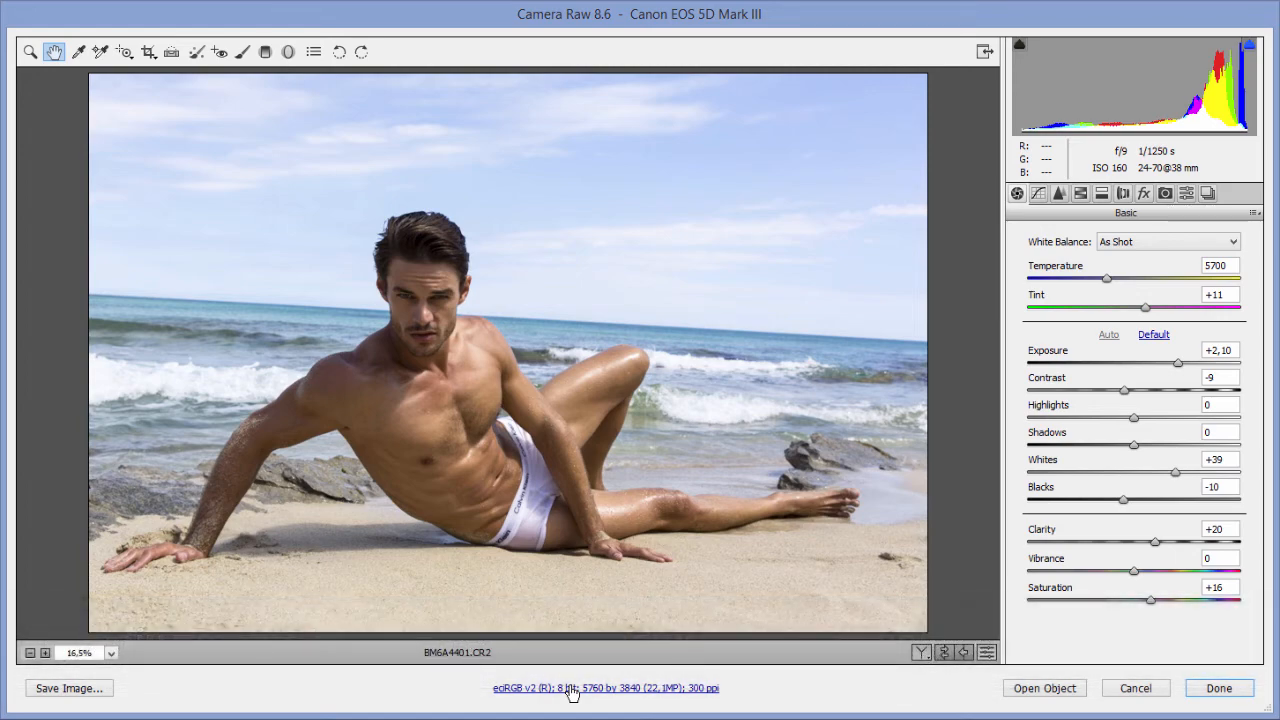
Step: Open the Workflow Options and review the resolution and the available bit depths, keeping 8 Bits/Channel
left_click(570, 689)
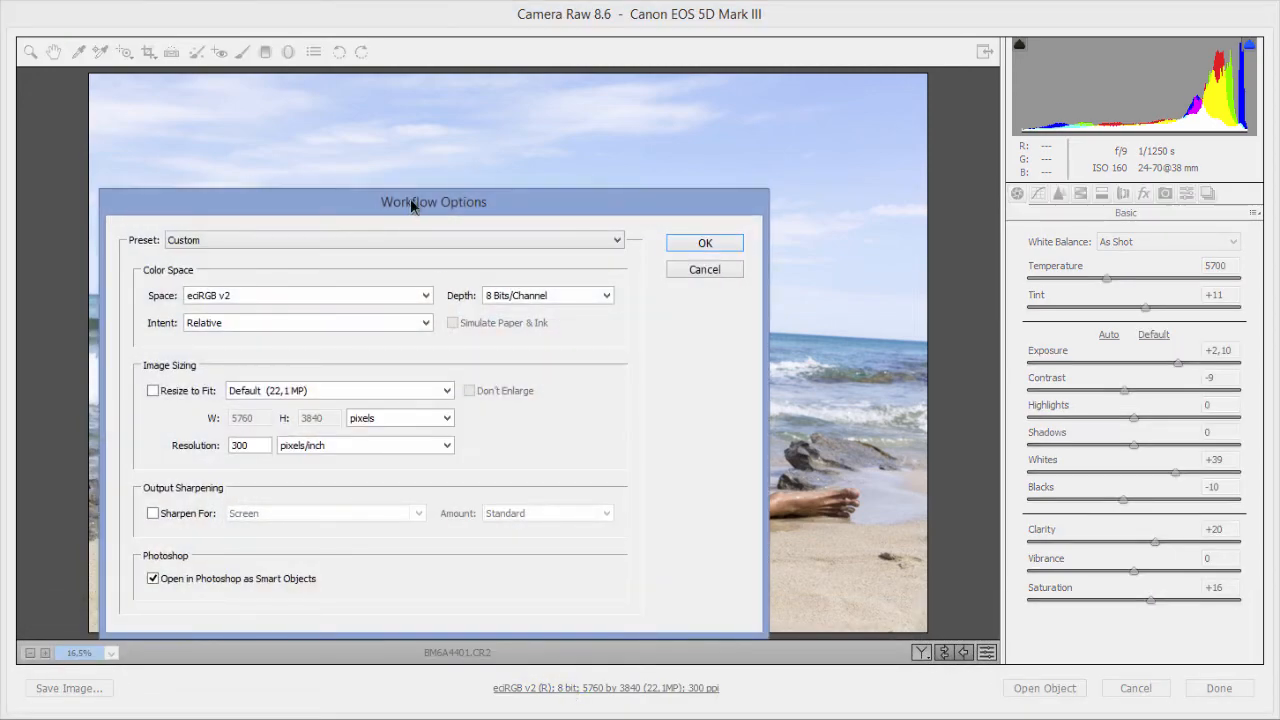
left_click_drag(432, 195, 584, 112)
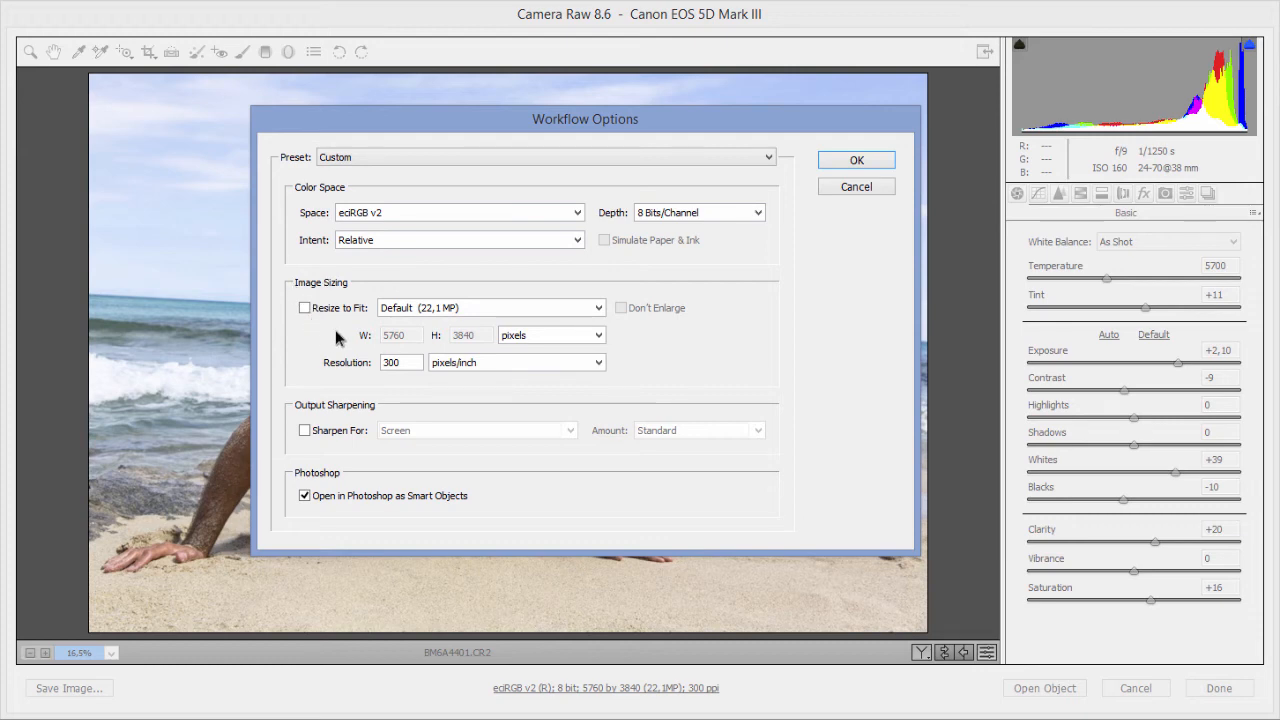
double_click(396, 362)
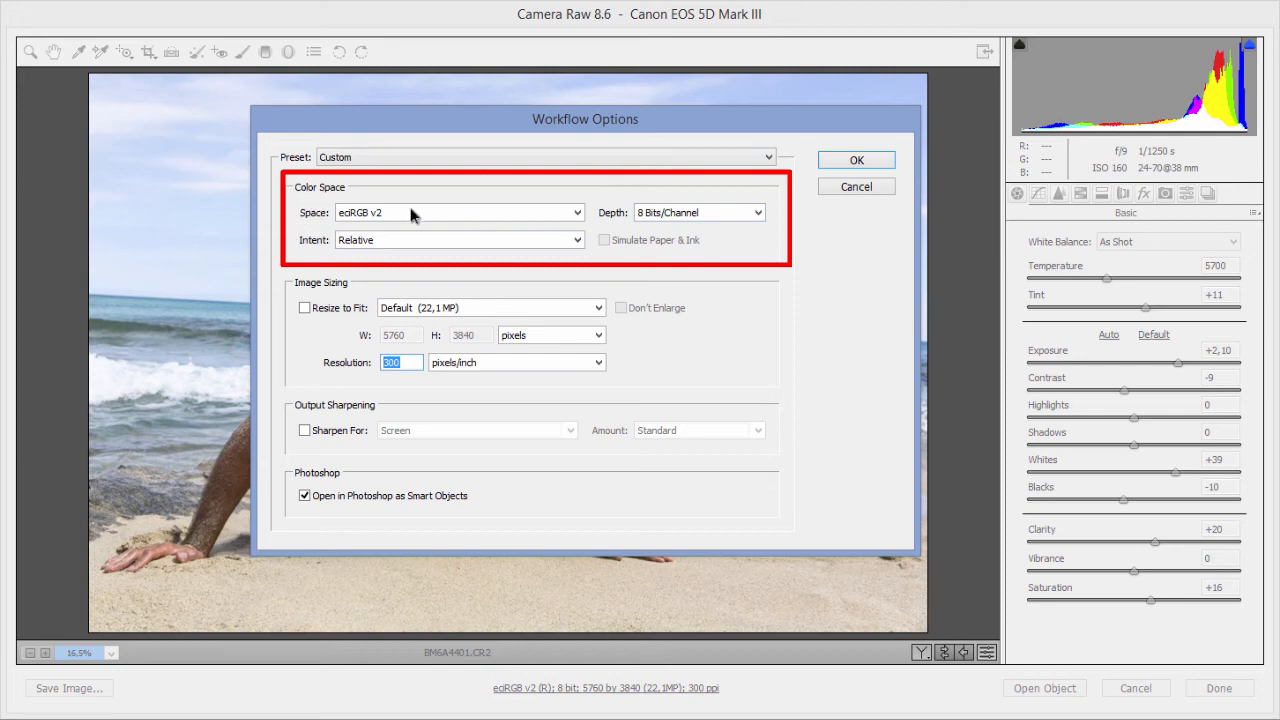
left_click(758, 213)
left_click(758, 213)
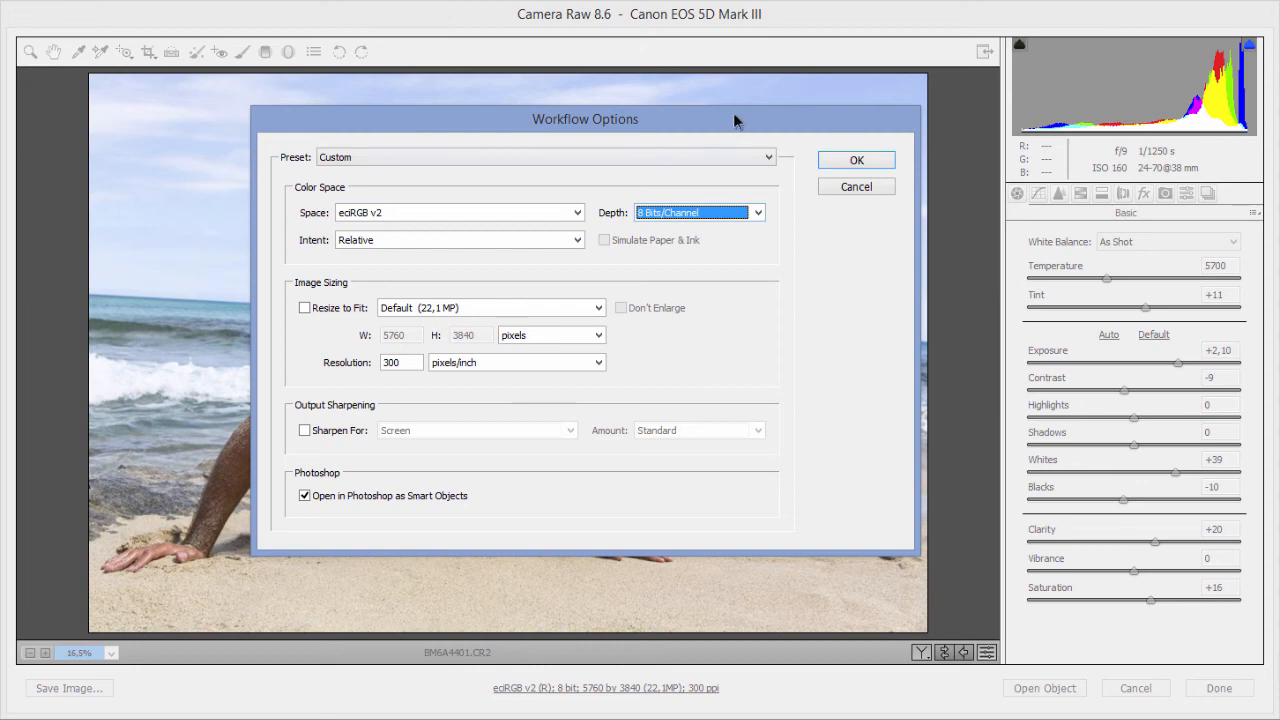
left_click_drag(733, 114, 1056, 151)
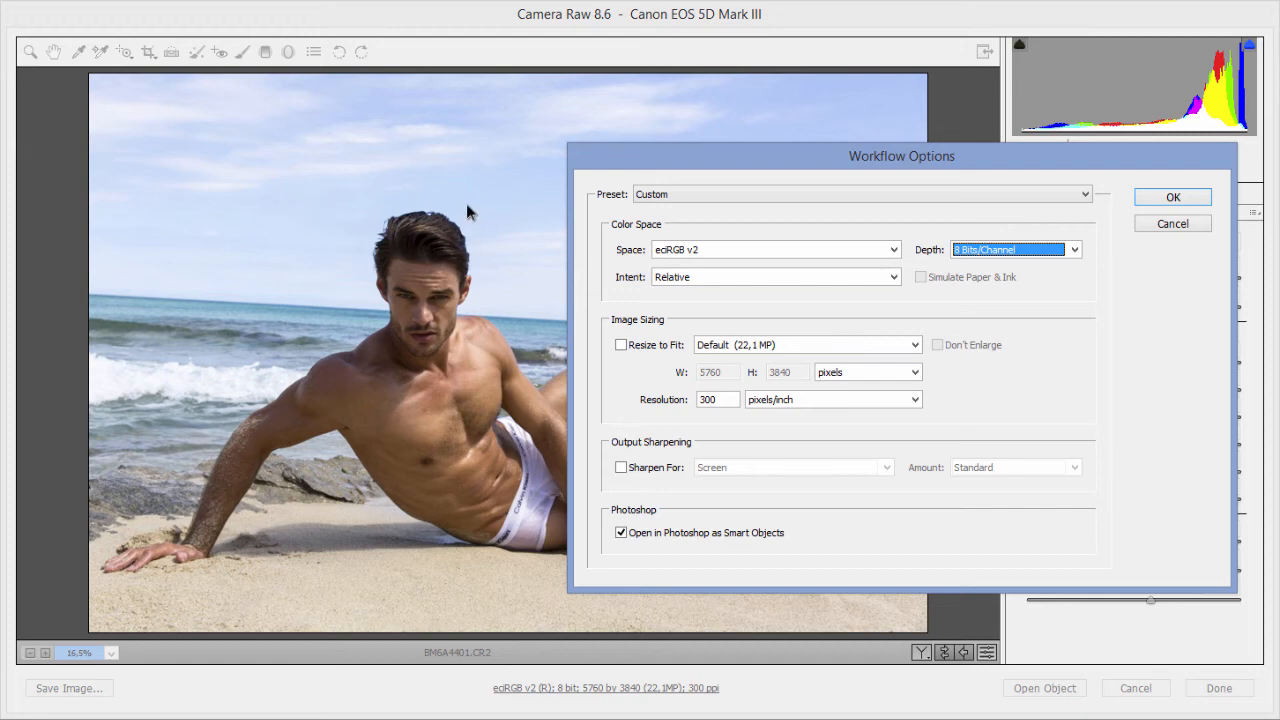
left_click_drag(821, 149, 448, 131)
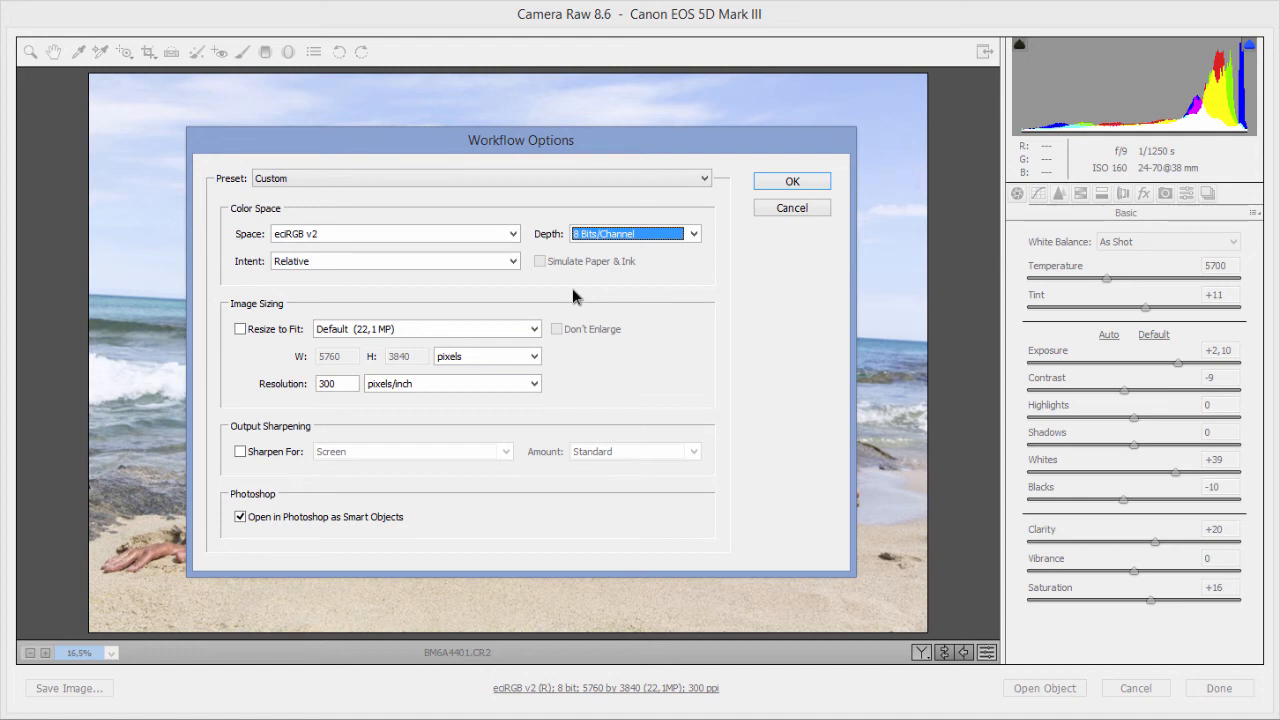
left_click(683, 238)
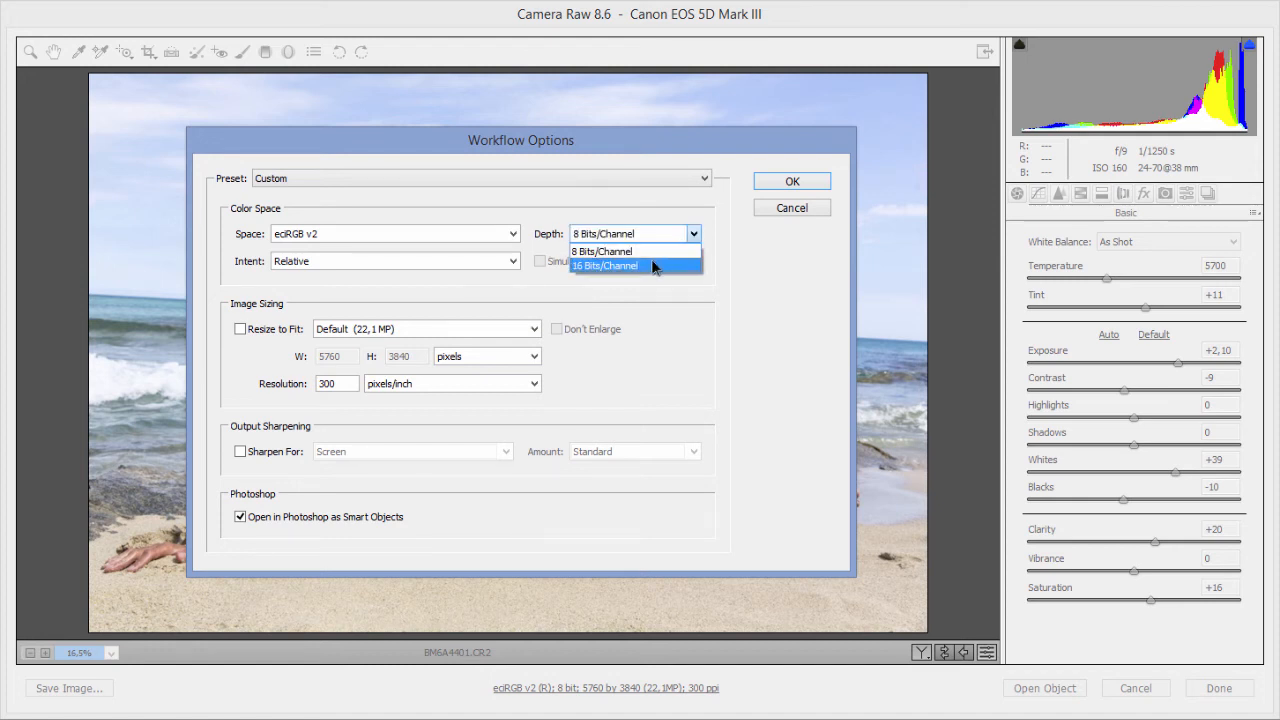
left_click(733, 239)
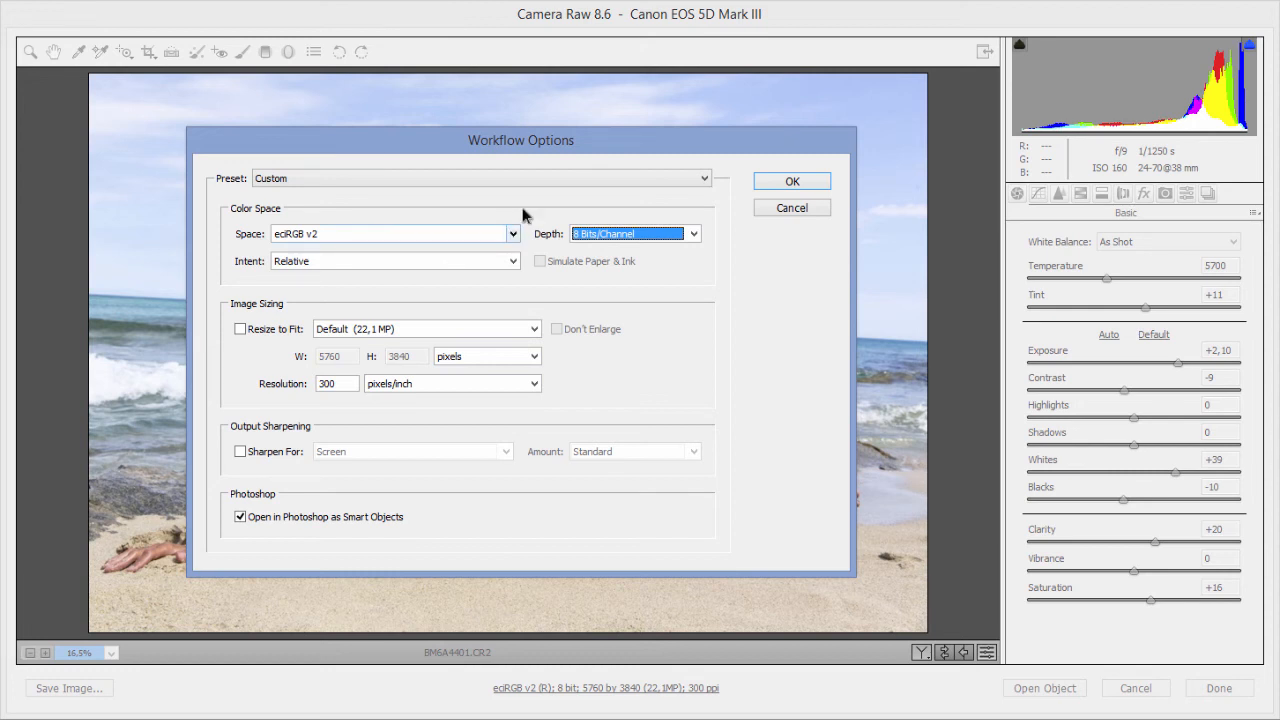
left_click_drag(232, 155, 720, 173)
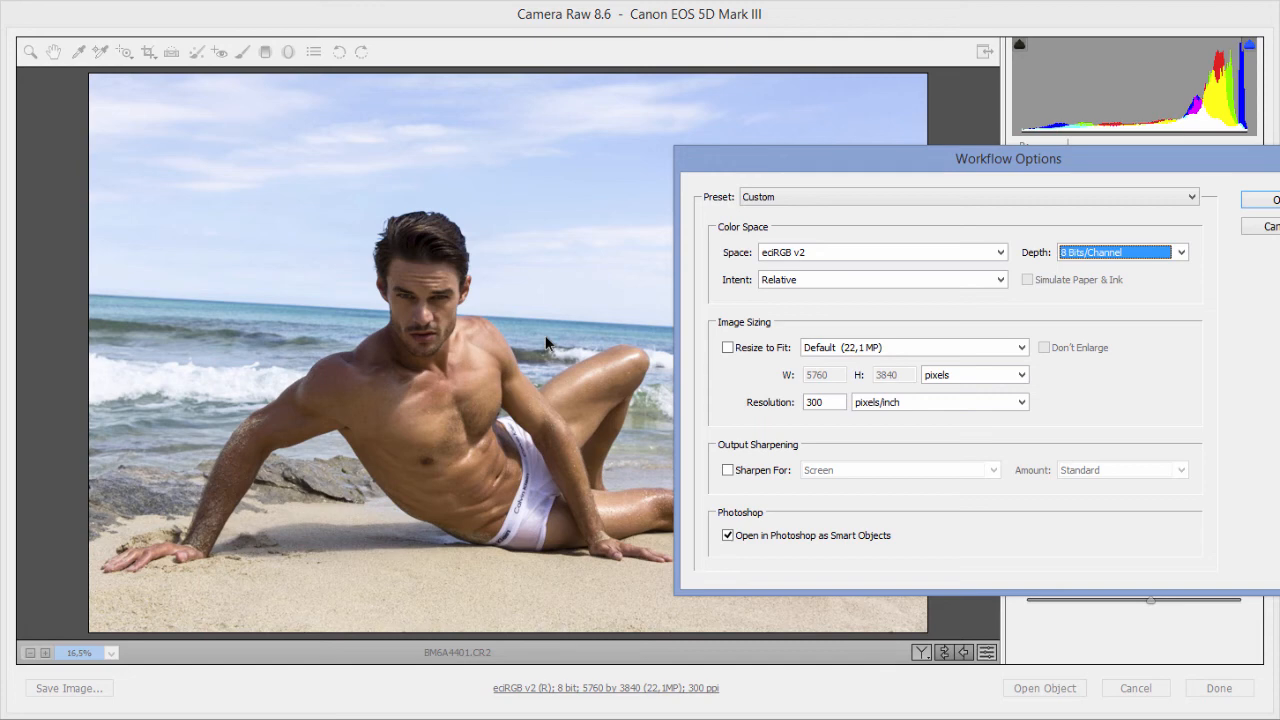
Step: Look through the available output color spaces, including Adobe RGB (1998), ProPhoto RGB and sRGB, keeping eciRGB v2
left_click(847, 251)
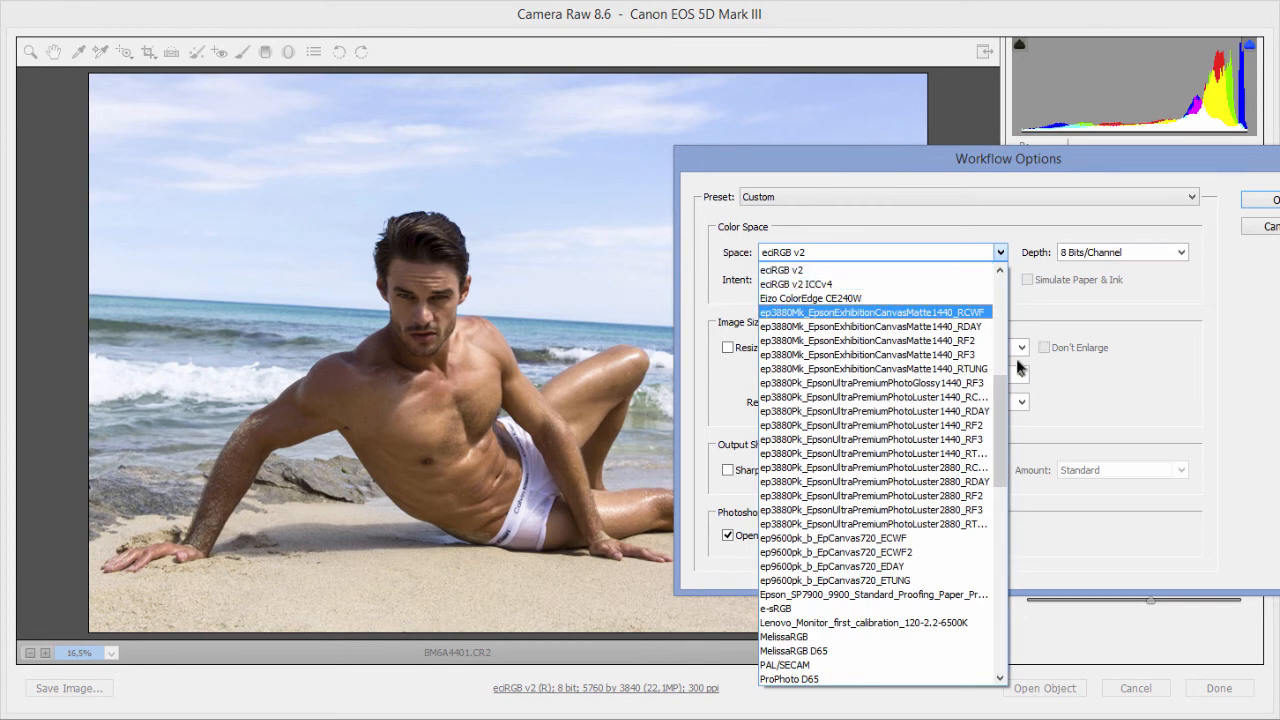
left_click_drag(1000, 430, 999, 290)
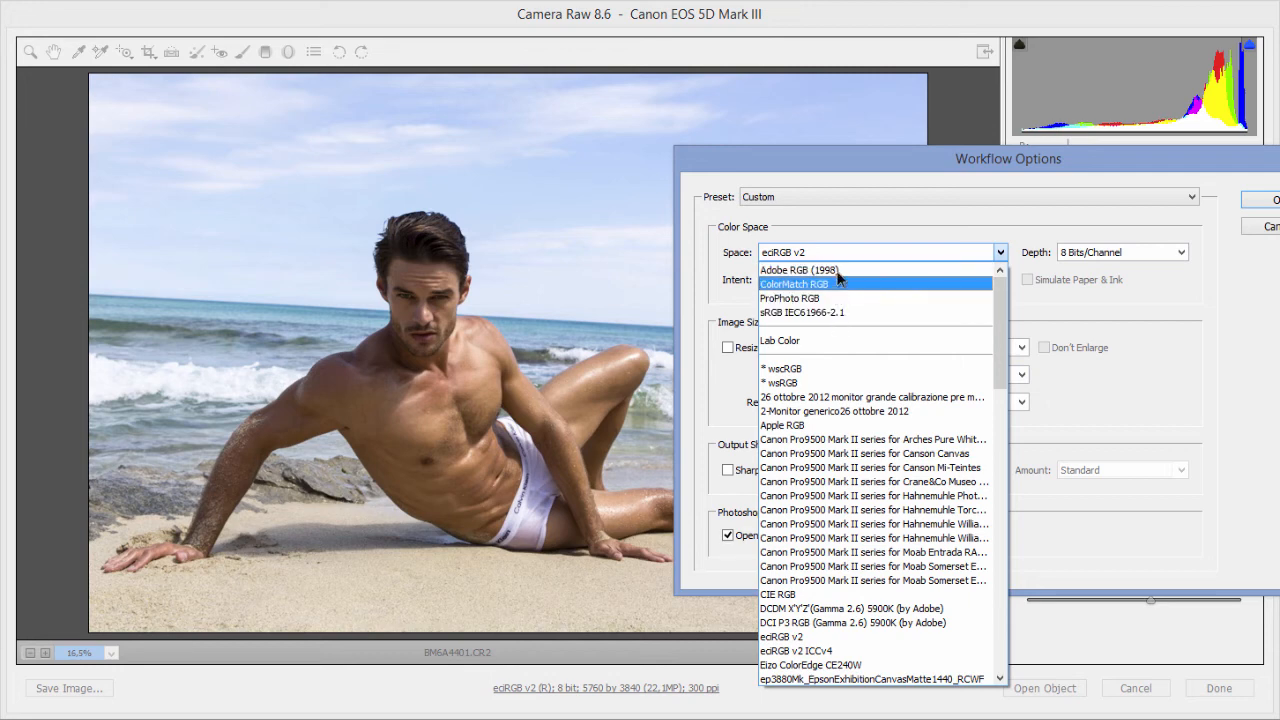
left_click_drag(1001, 329, 1000, 285)
left_click(950, 261)
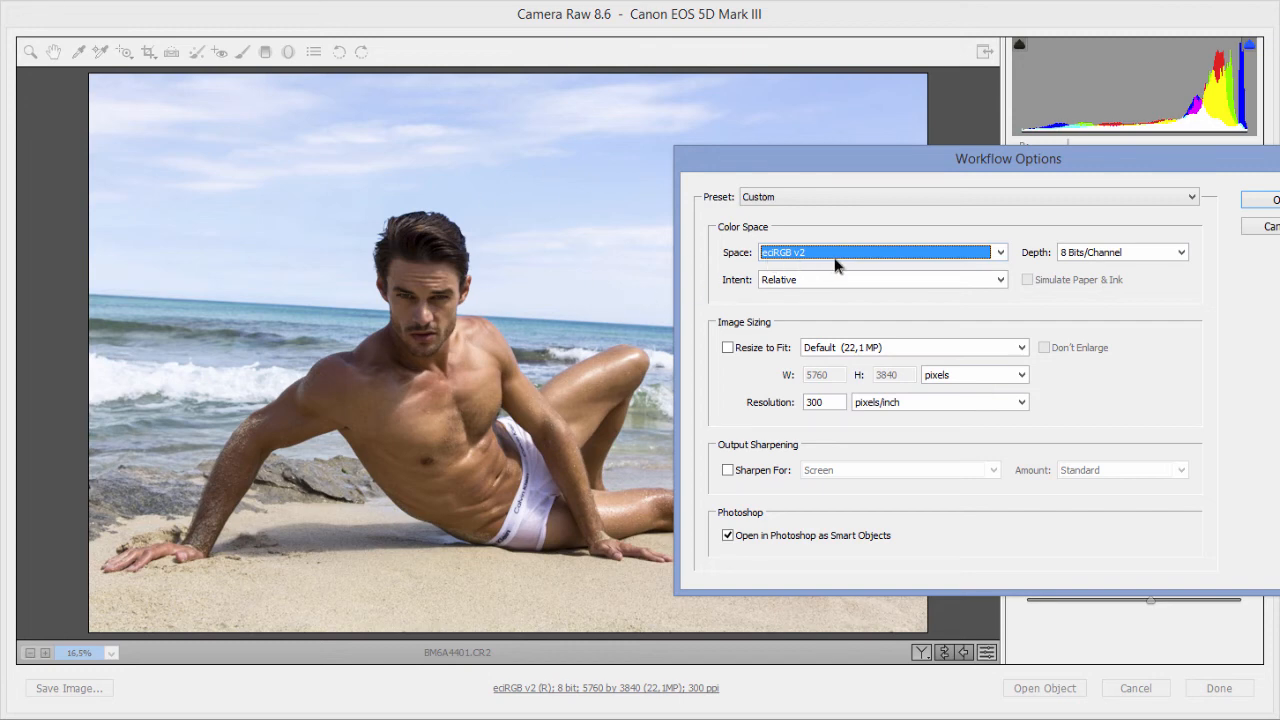
left_click_drag(1003, 163, 525, 157)
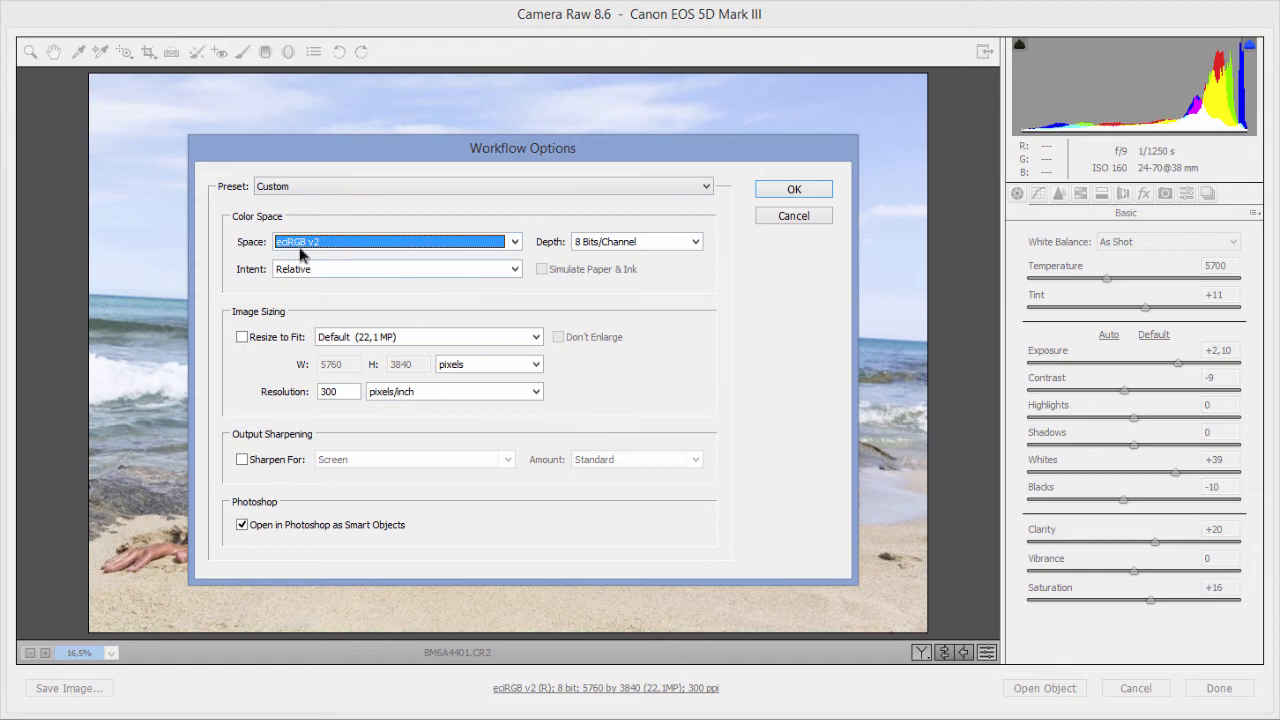
left_click(514, 243)
left_click_drag(516, 389, 510, 293)
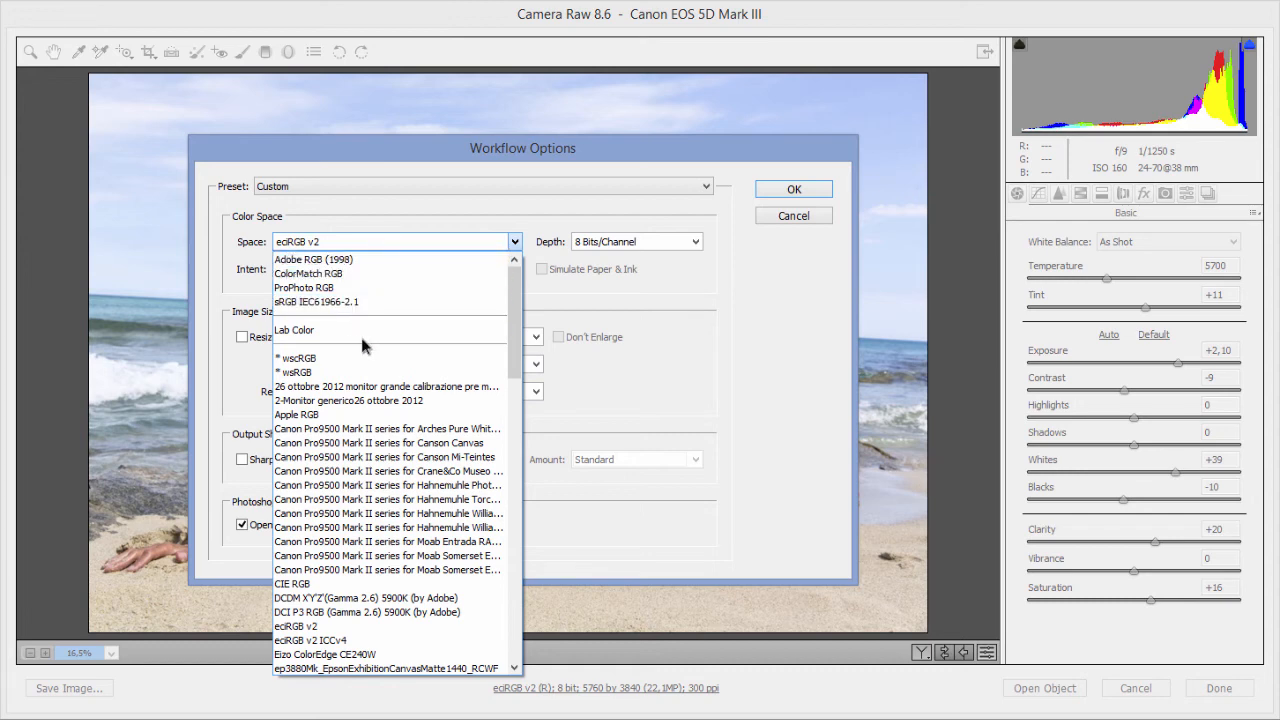
left_click(726, 293)
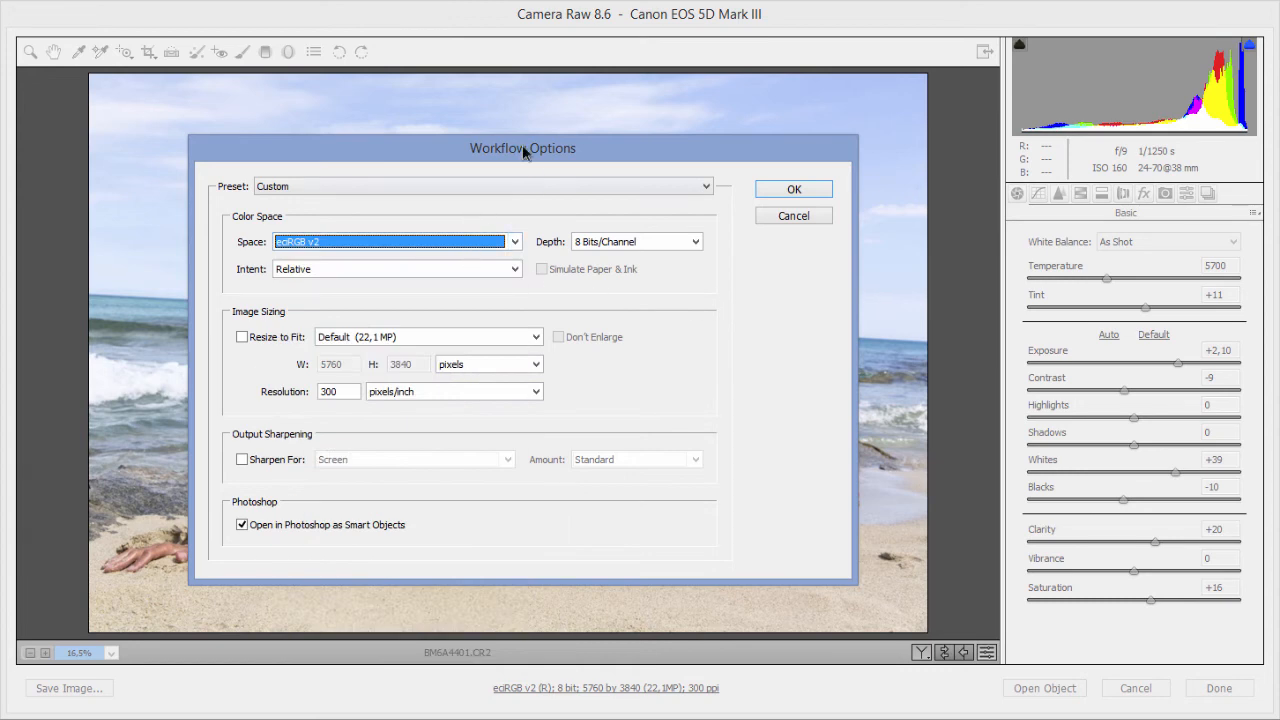
Step: Accept the Workflow Options with eciRGB v2, 8 Bits/Channel, 300 pixels/inch and opening in Photoshop as Smart Objects
left_click_drag(522, 144, 824, 135)
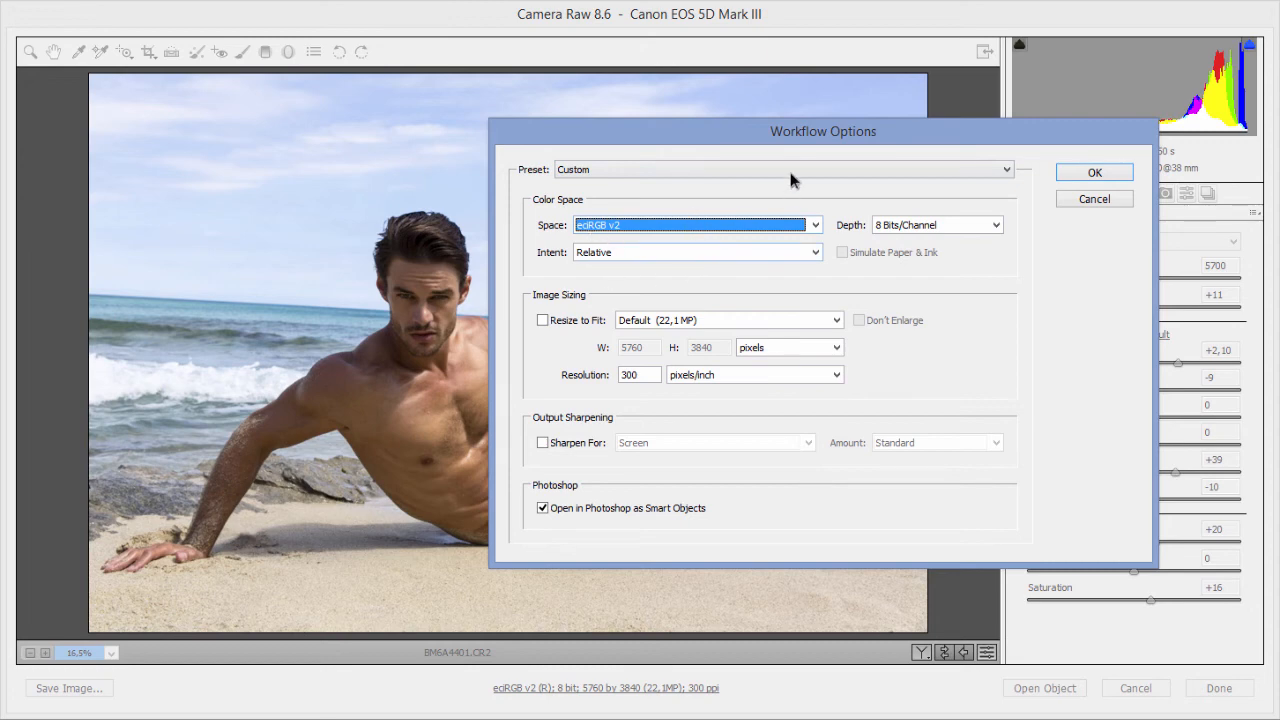
left_click_drag(806, 144, 496, 148)
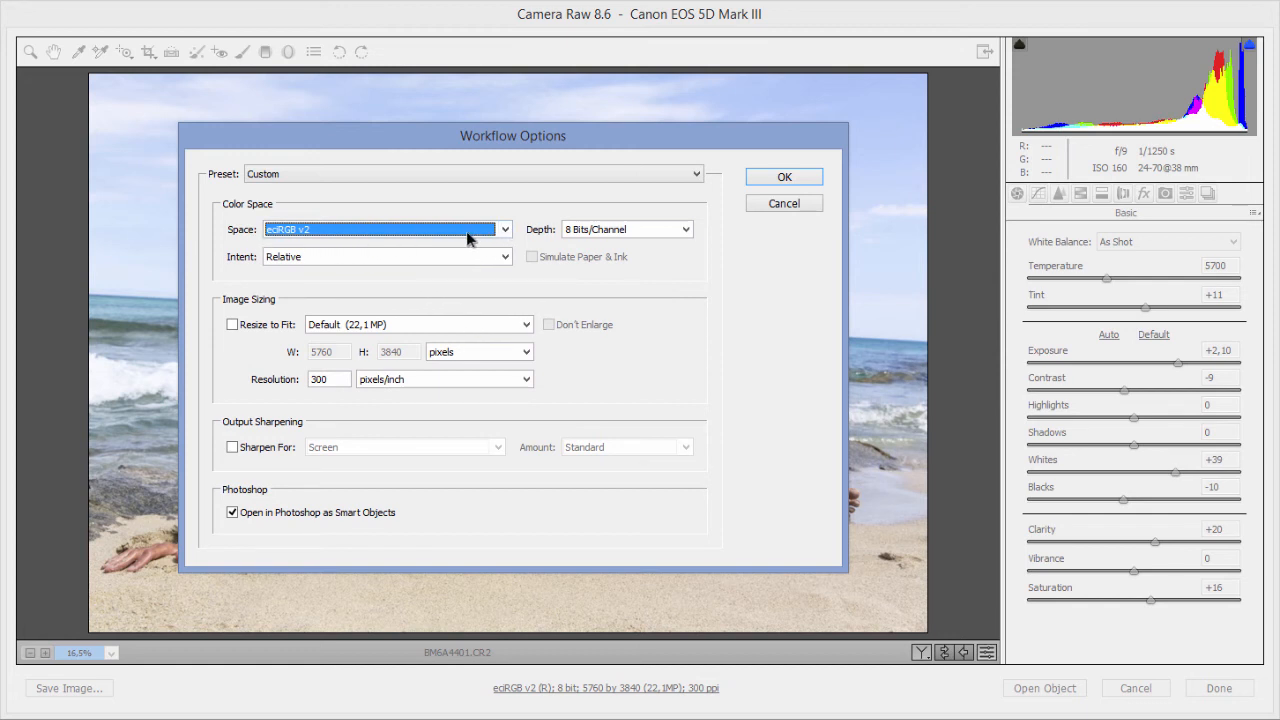
left_click(783, 178)
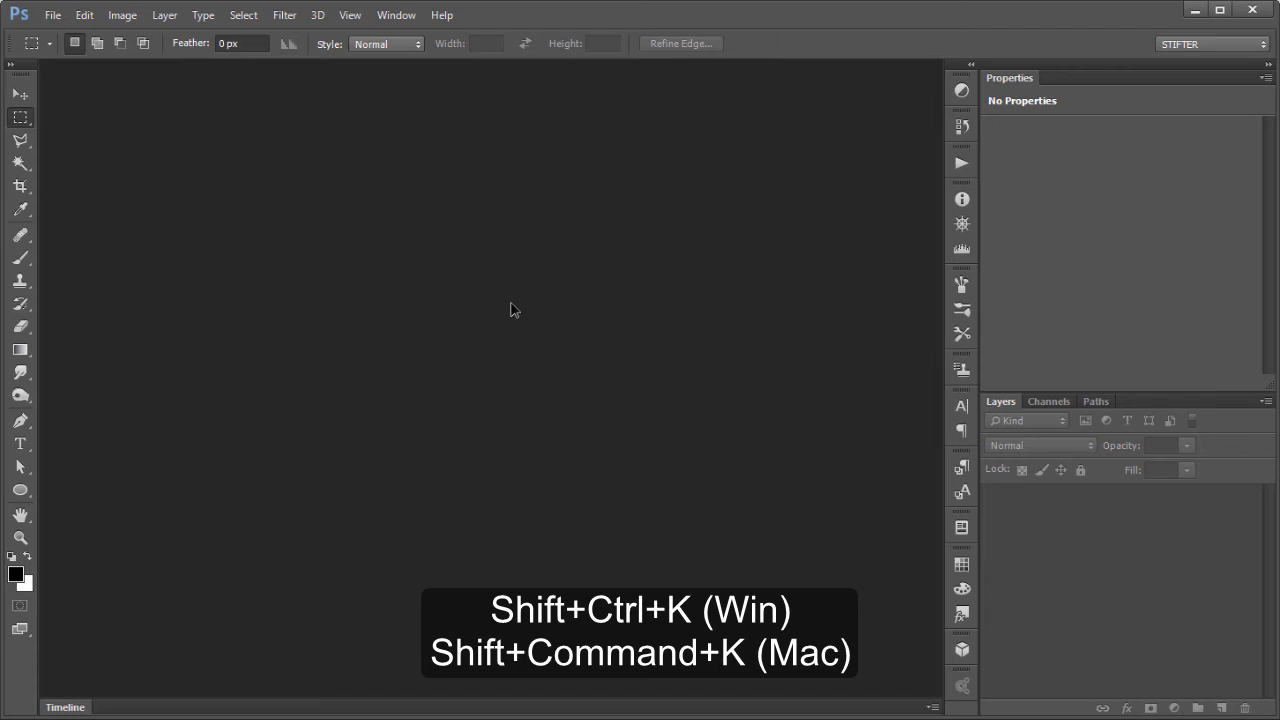
Step: Review the working spaces and available RGB profiles in Photoshop's Color Settings, then cancel without changing them
key("ctrl+shift+k")
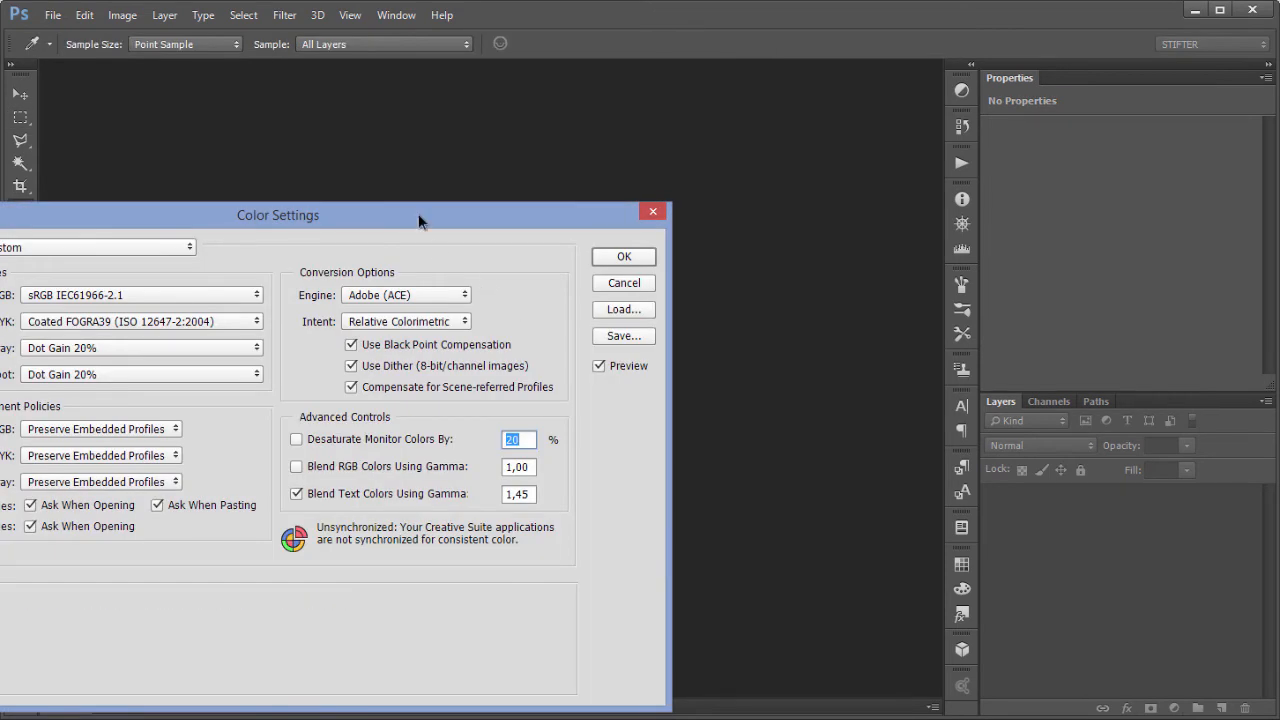
left_click_drag(419, 216, 672, 112)
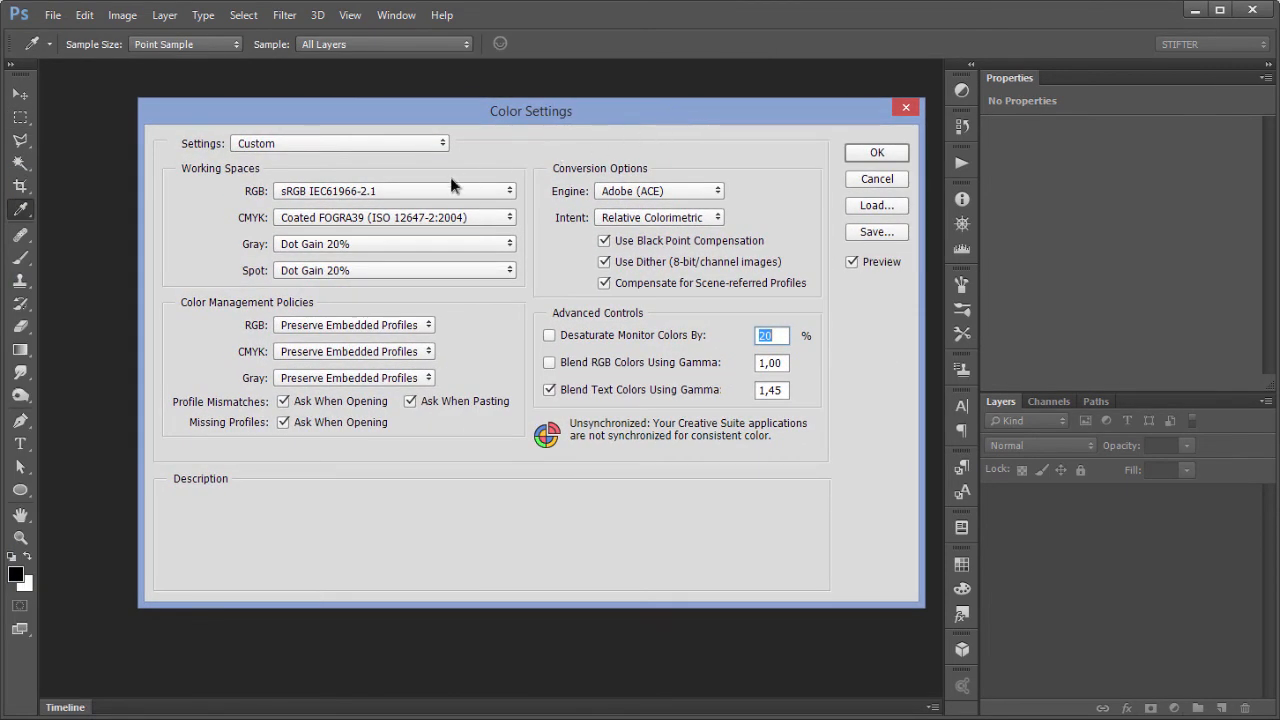
mouse_move(169, 184)
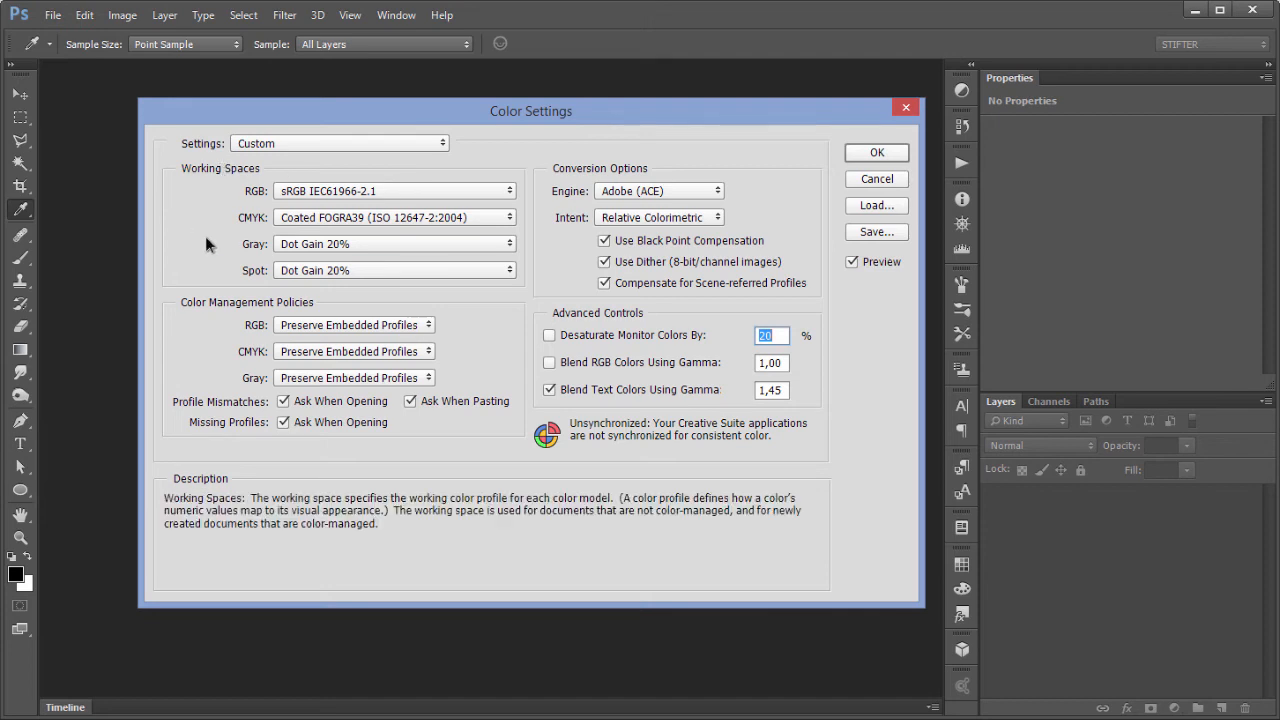
mouse_move(254, 194)
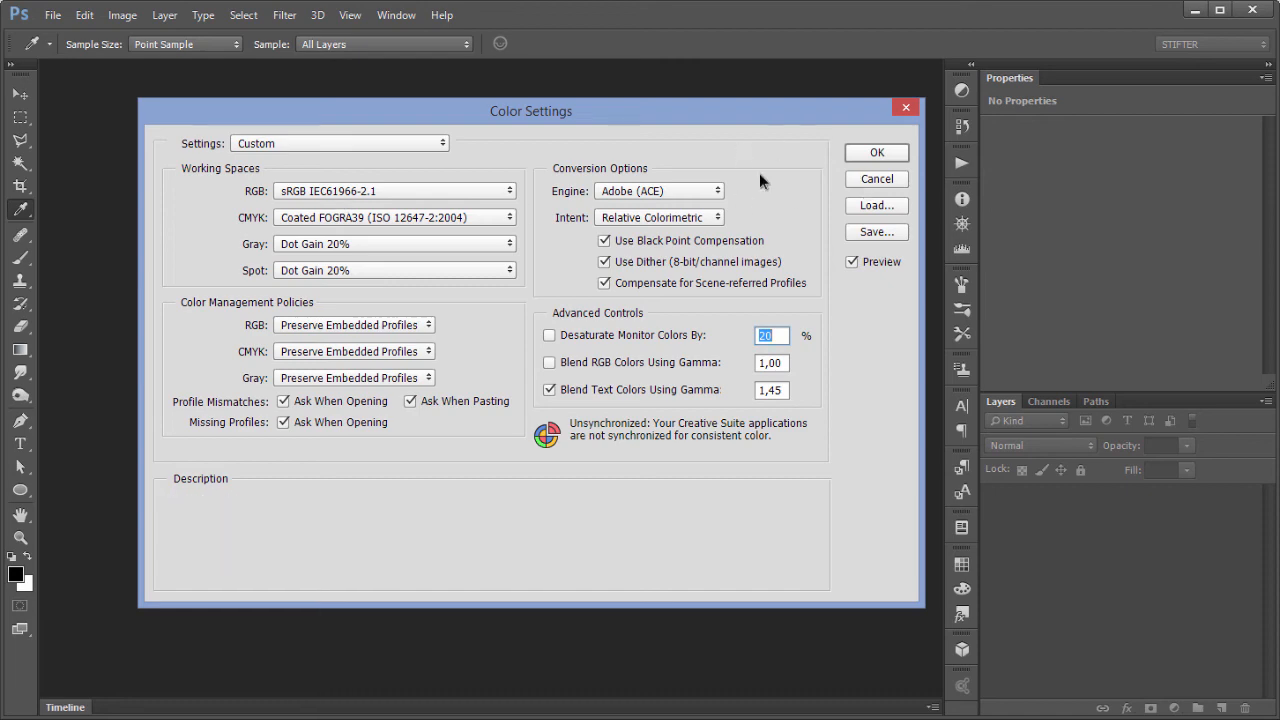
left_click_drag(433, 118, 402, 118)
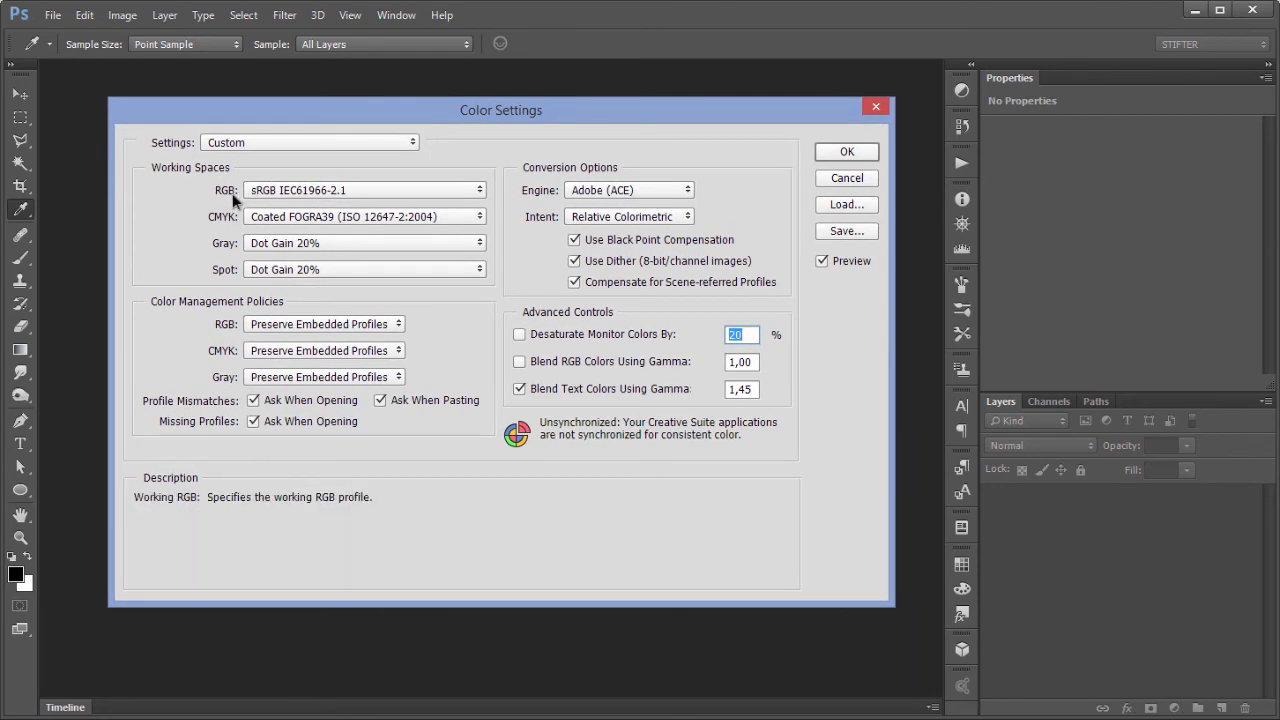
left_click(405, 192)
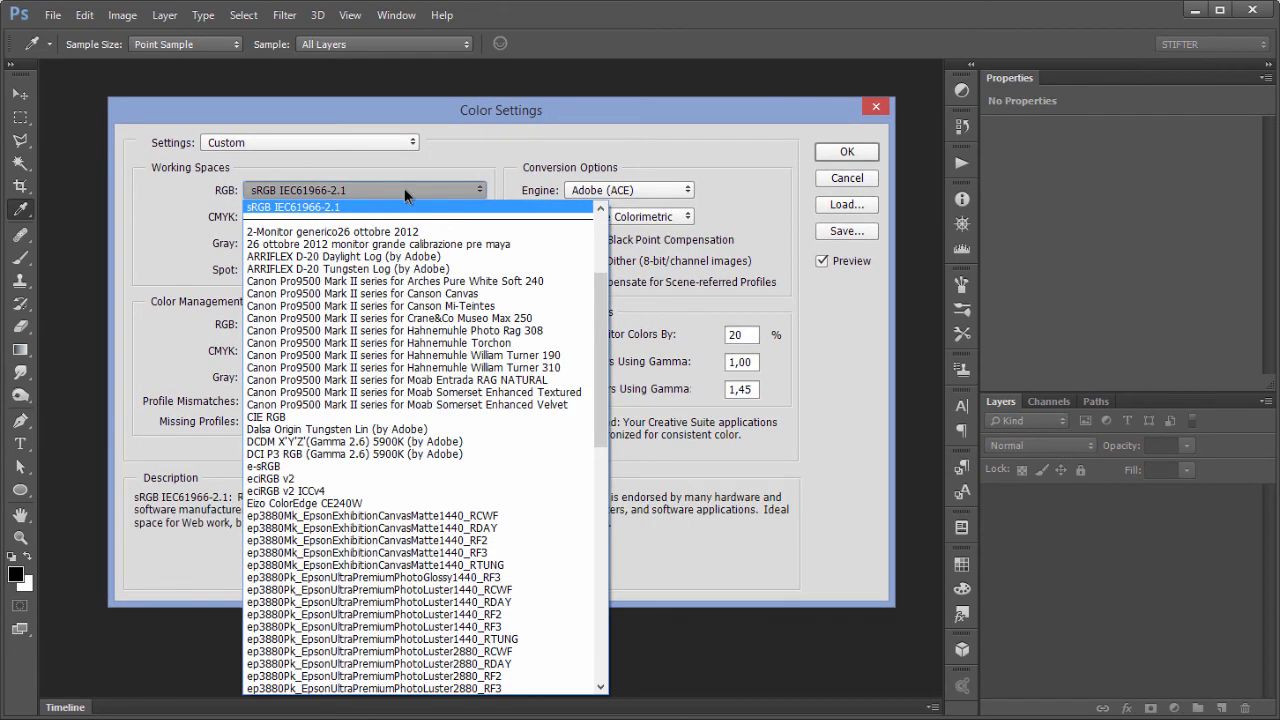
left_click(212, 190)
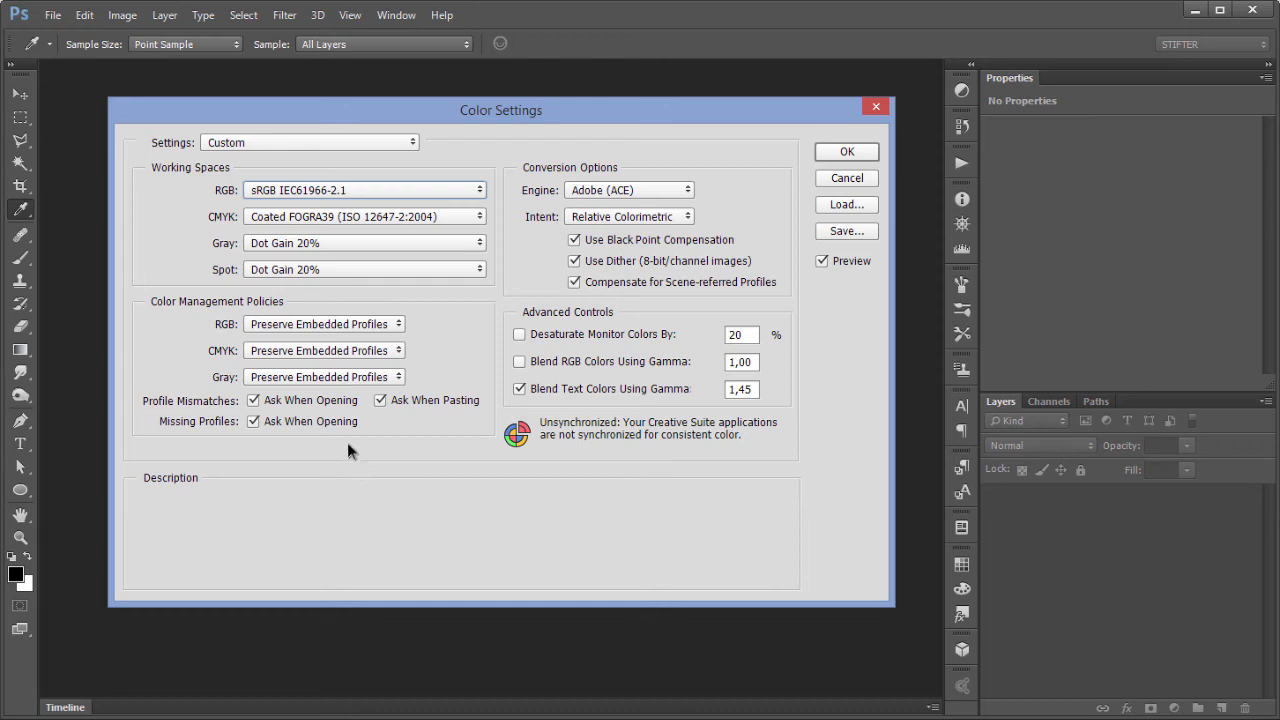
left_click(843, 178)
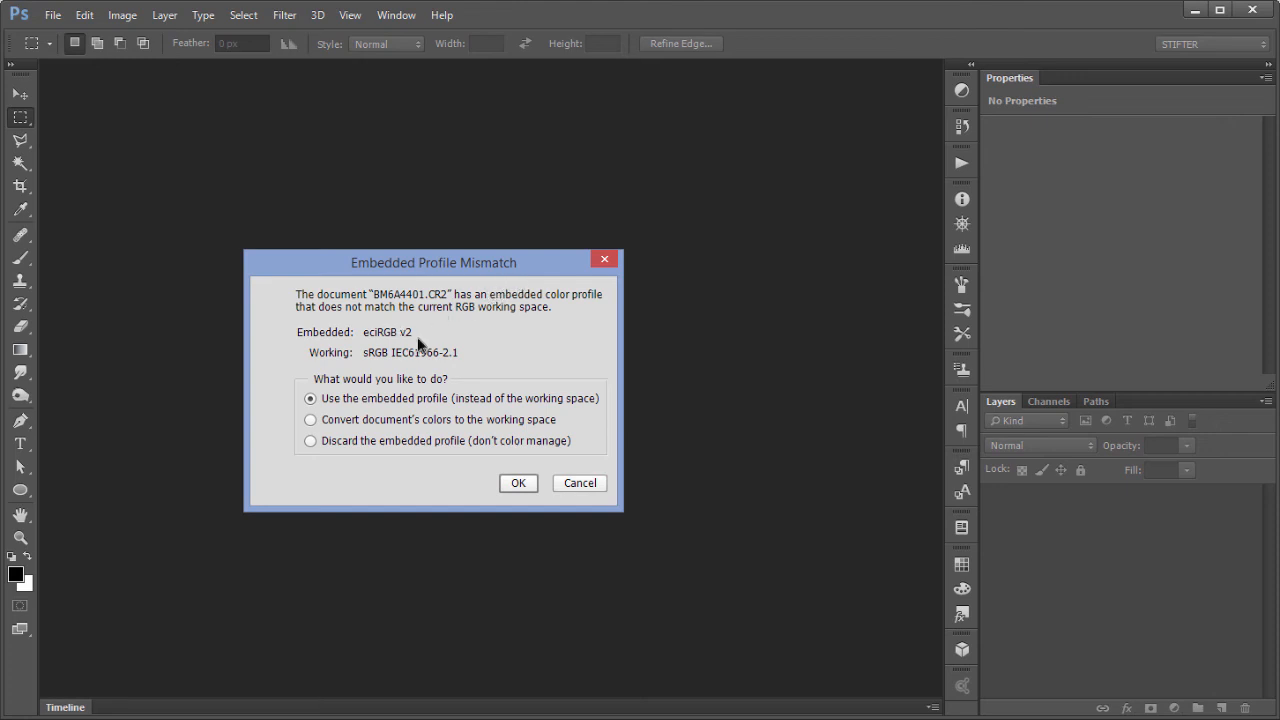
Step: Resolve the profile mismatch for BM6A4401.CR2 by using the embedded profile instead of the working space
left_click_drag(324, 258, 295, 254)
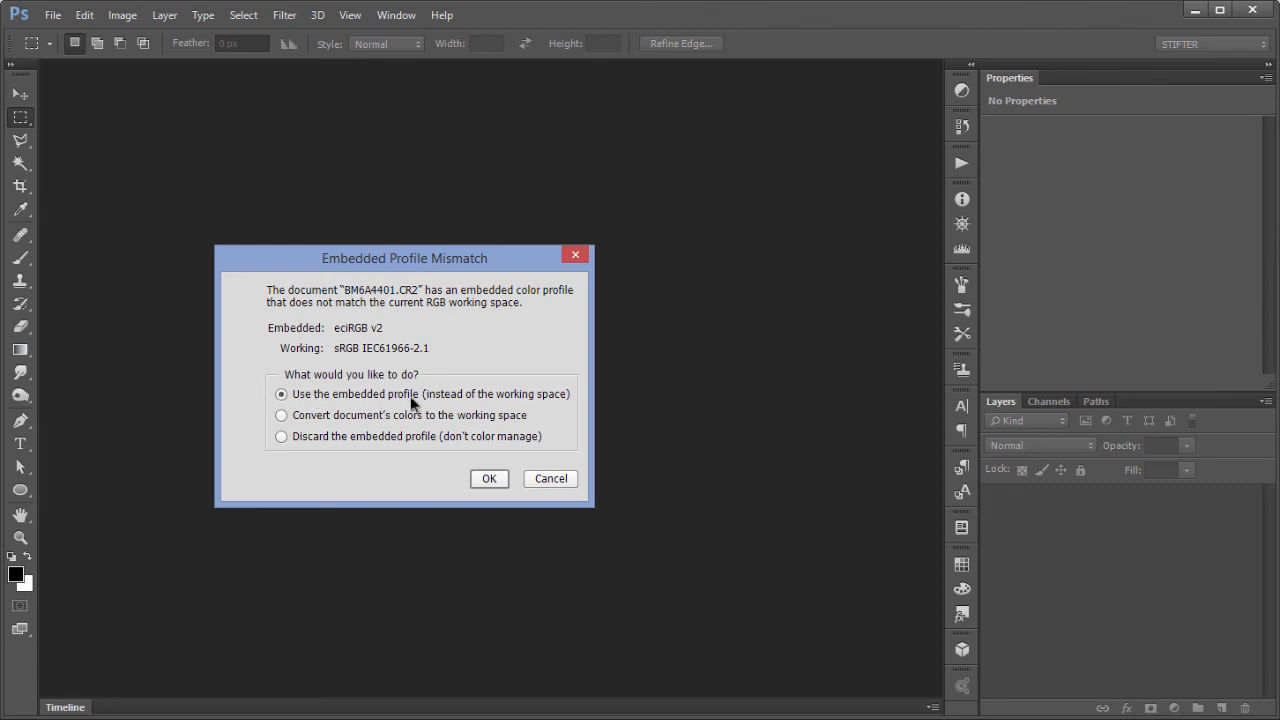
left_click(282, 415)
left_click(326, 394)
left_click(489, 478)
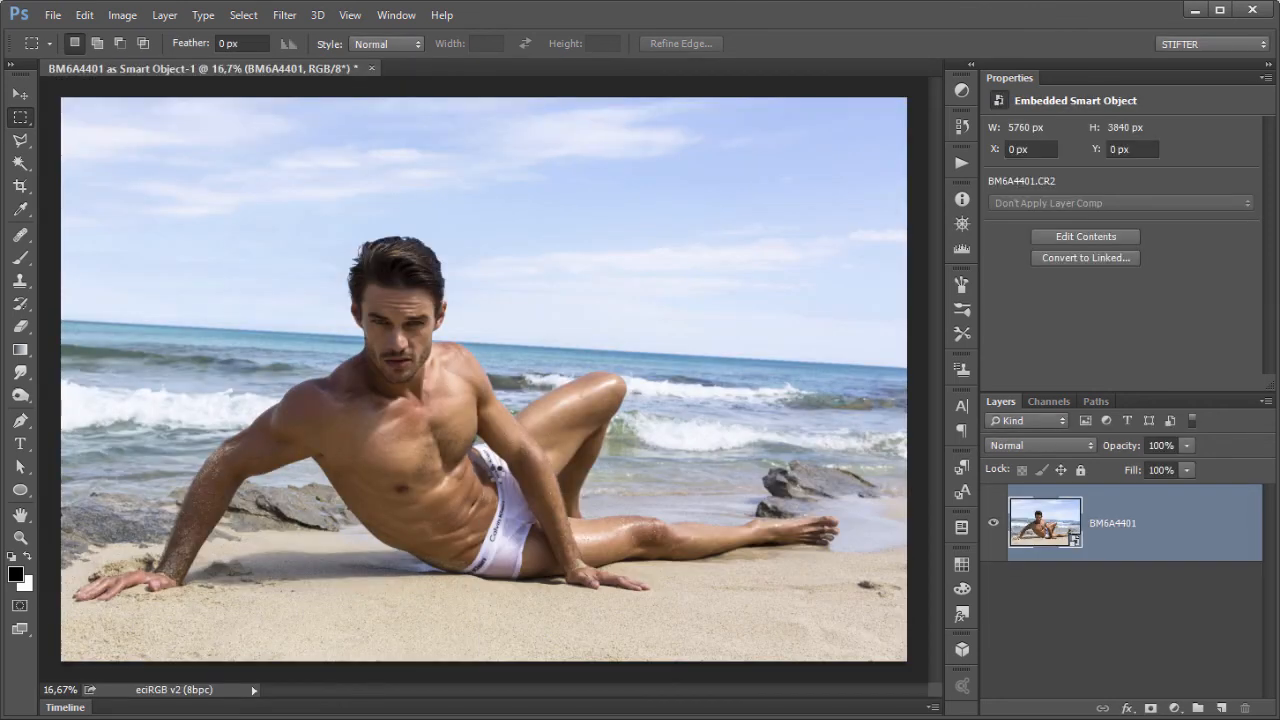
Step: Check the document's color profile in the status information and compare it with the working spaces in Color Settings
left_click(255, 691)
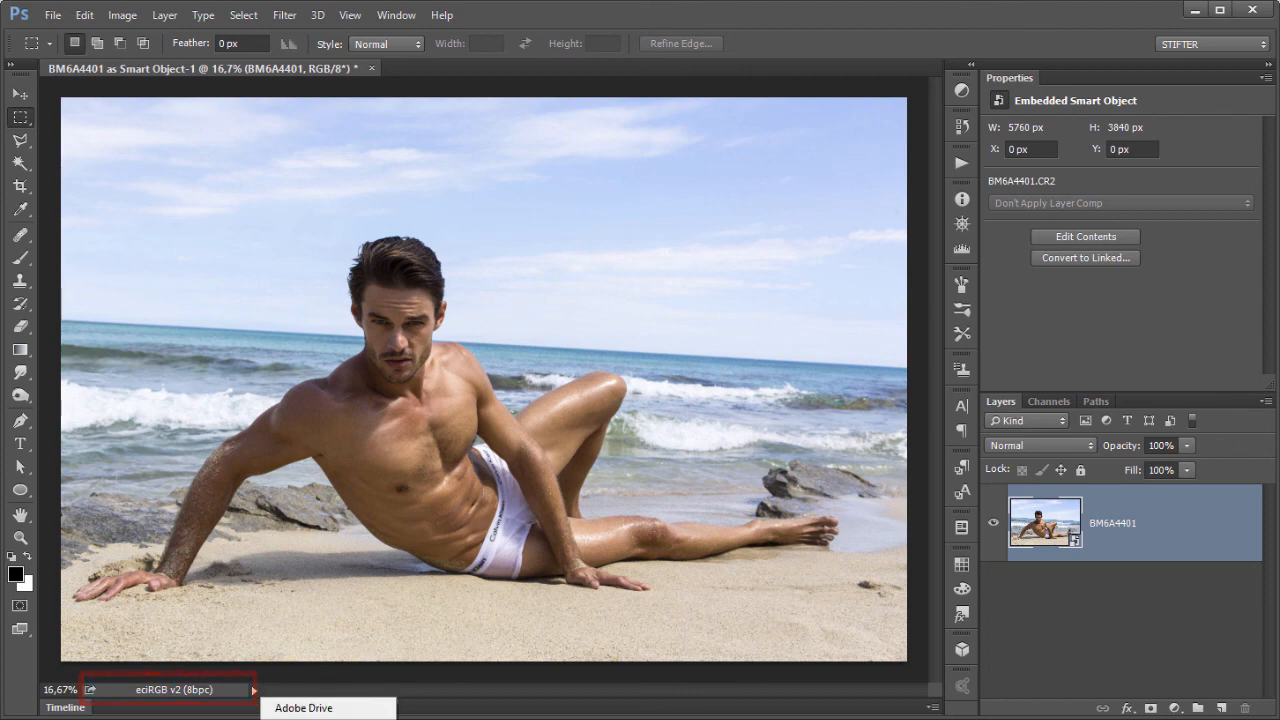
left_click(353, 664)
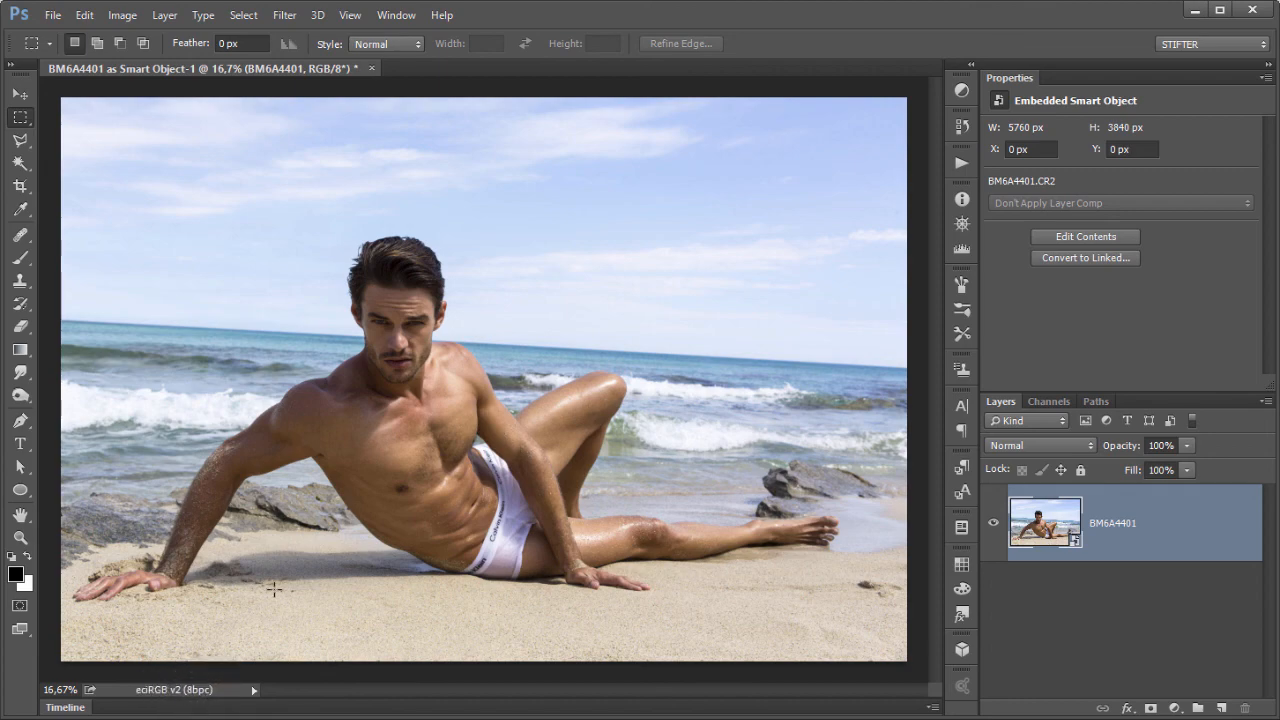
key("i")
key("ctrl+shift+k")
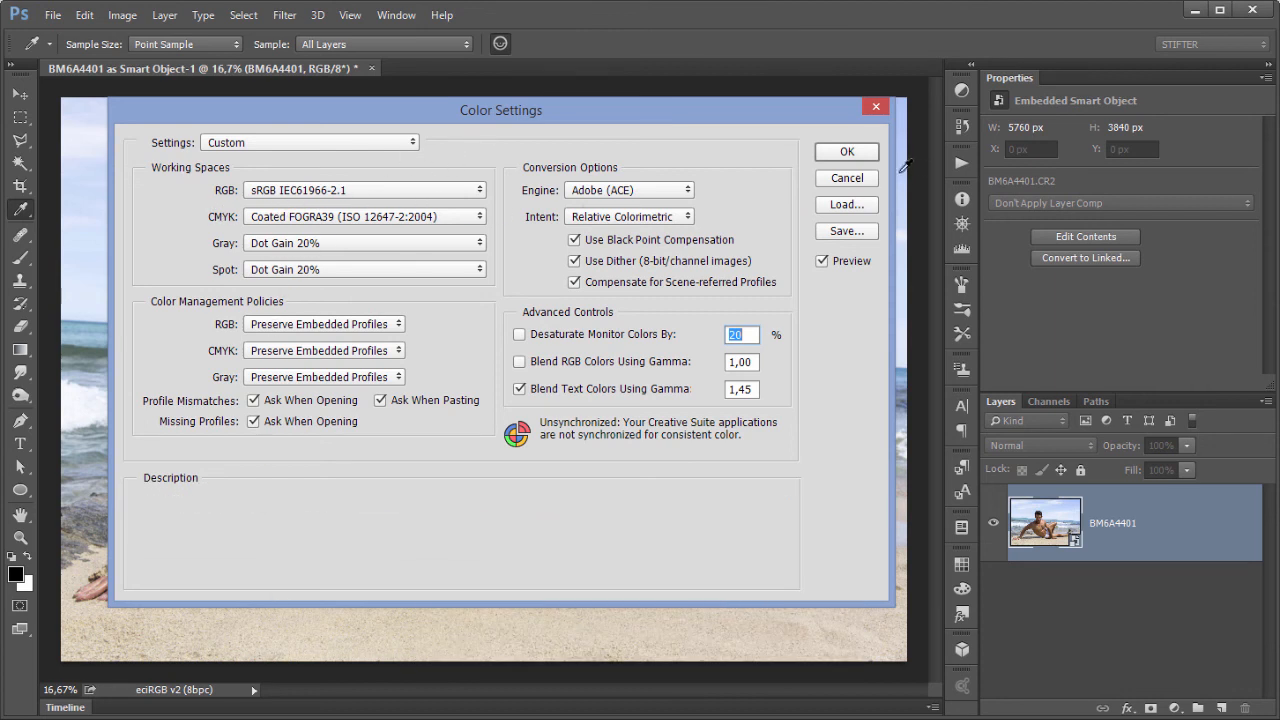
left_click(847, 178)
key("m")
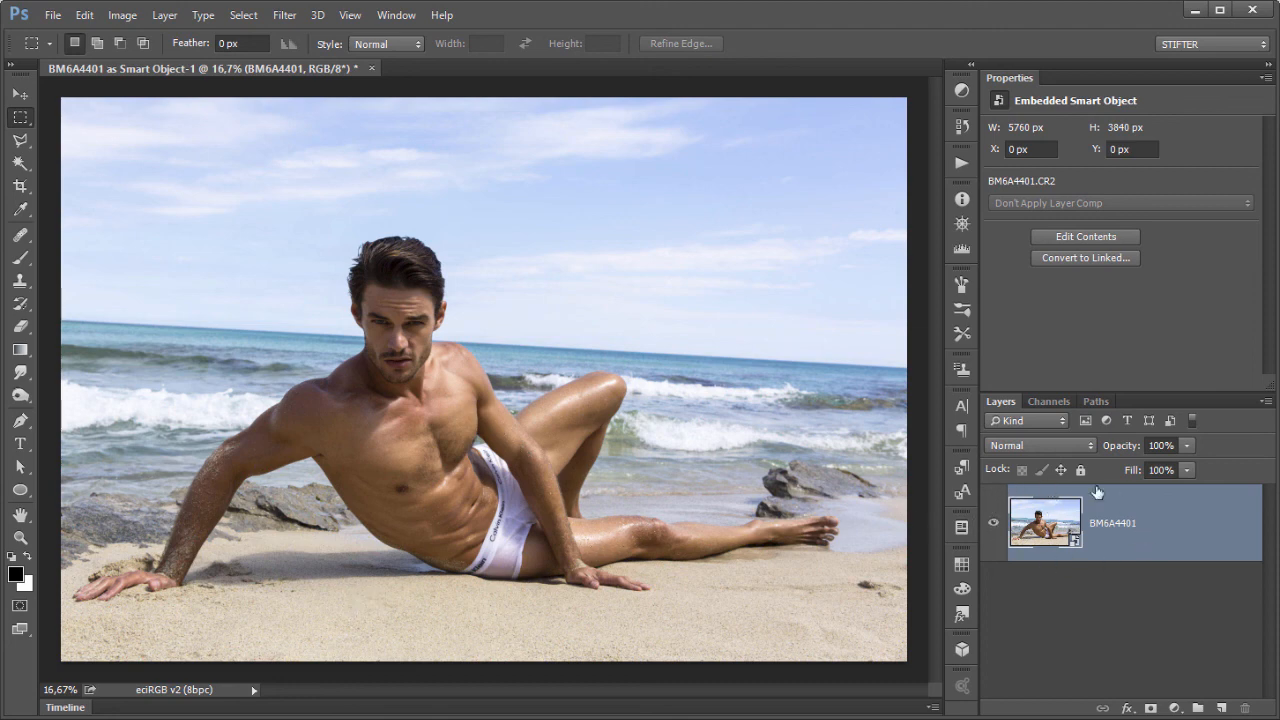
Step: Reopen the BM6A4401 smart object in Camera Raw to review its editable raw settings, and accept them as they are
left_click_drag(1074, 542, 1076, 540)
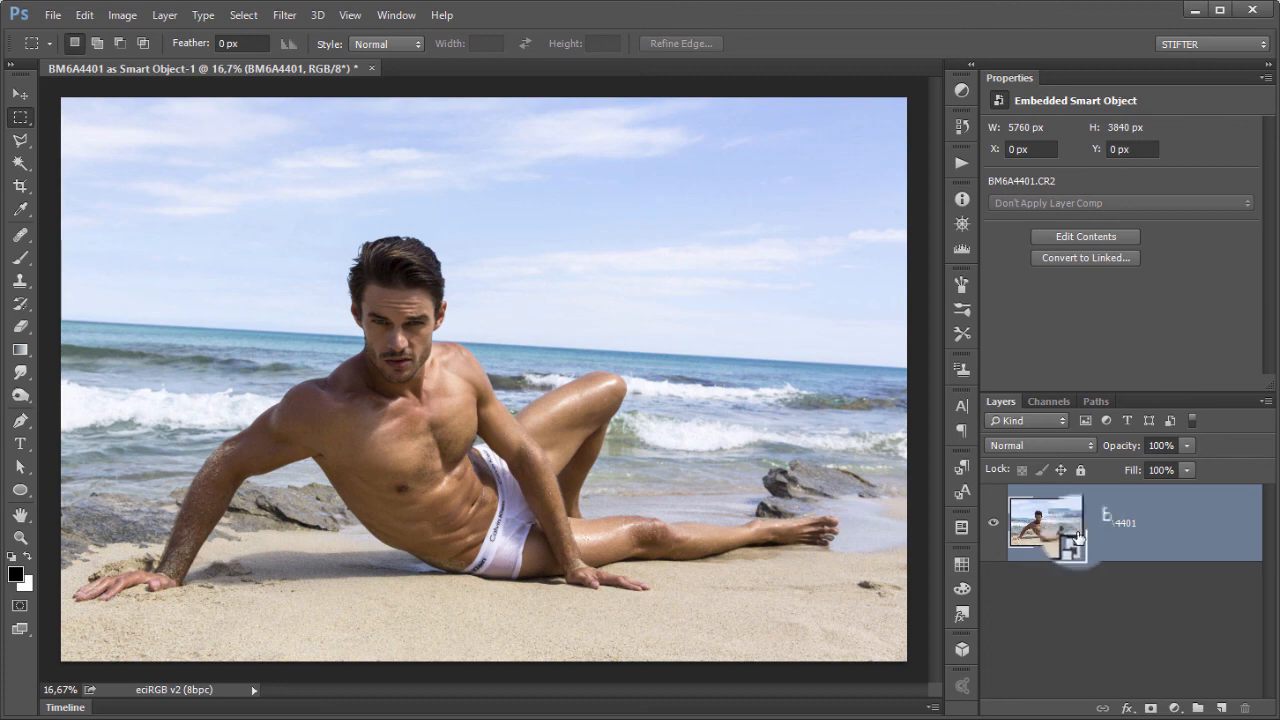
left_click_drag(1021, 536, 1048, 530)
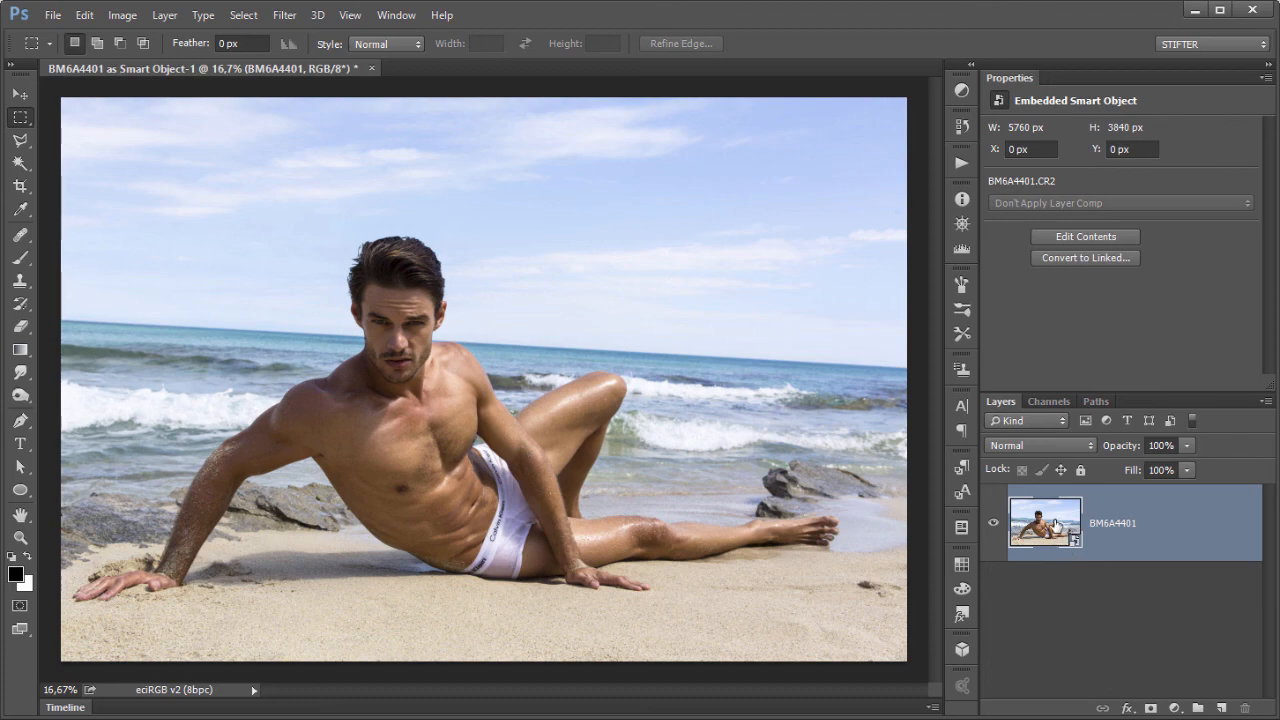
double_click(1055, 523)
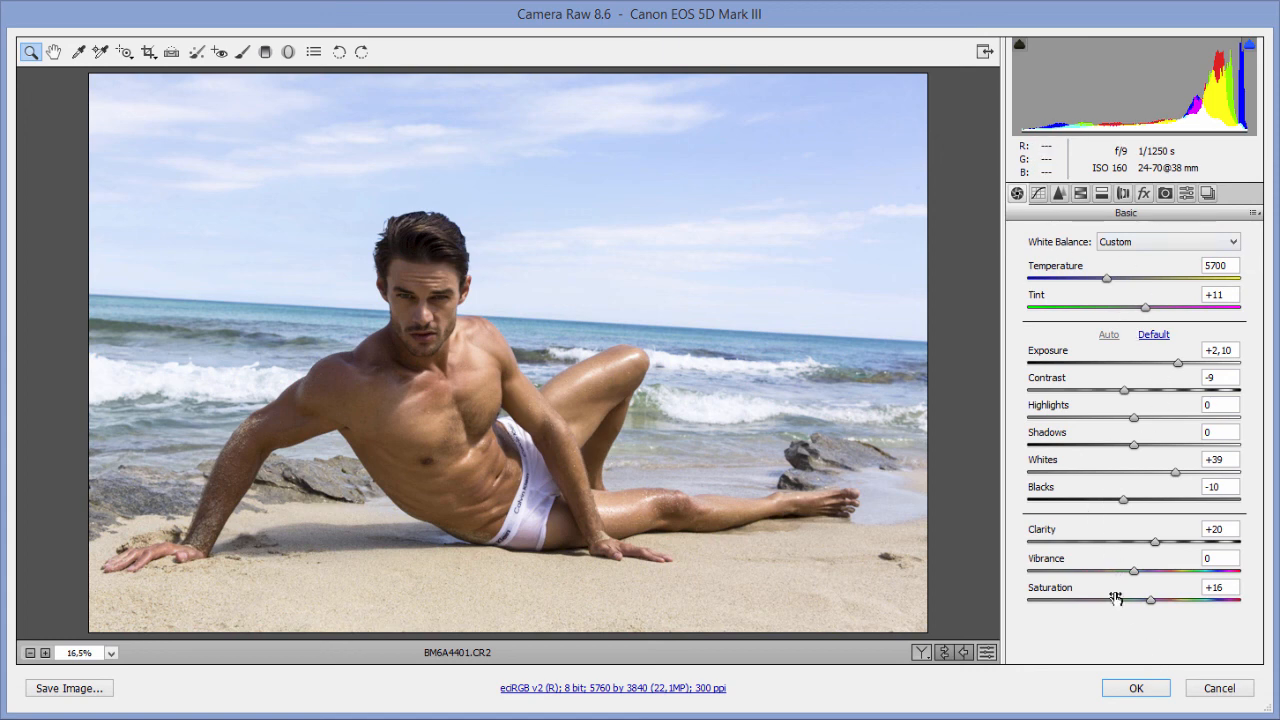
left_click(1136, 687)
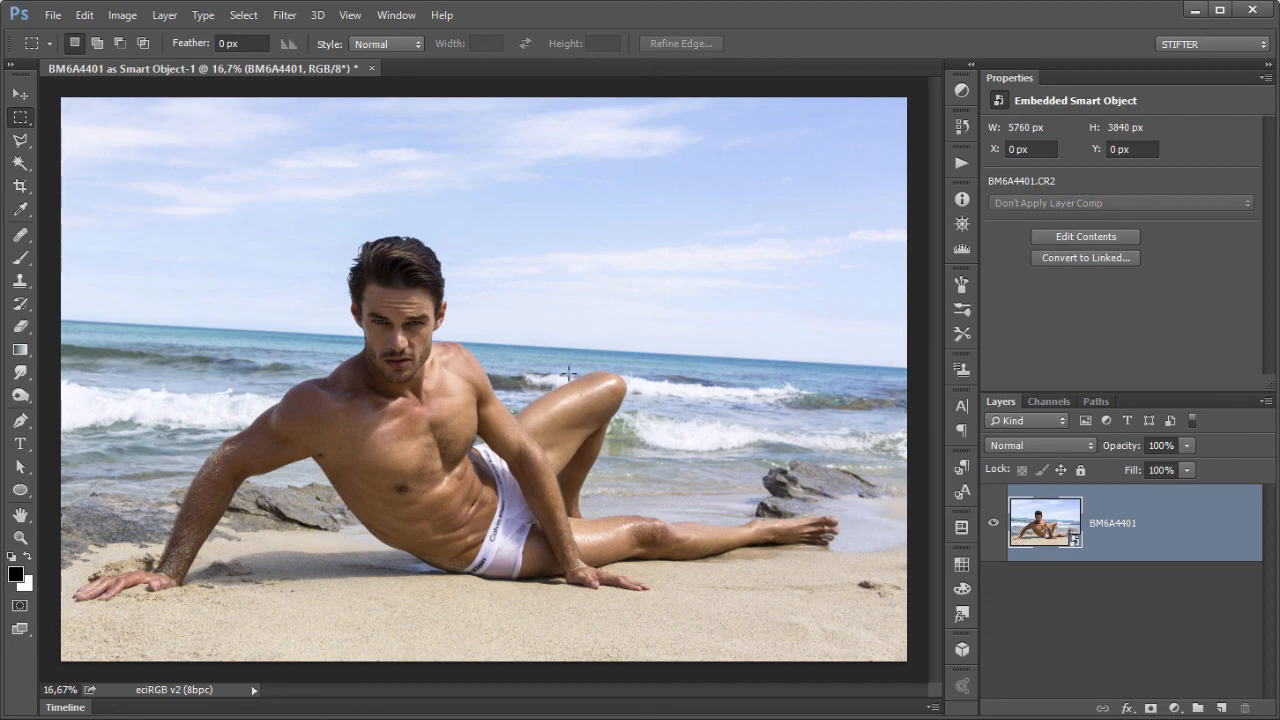
Step: Switch to the browser to view the reference photo of the man in a white suit, and return to Photoshop
key("alt+Tab")
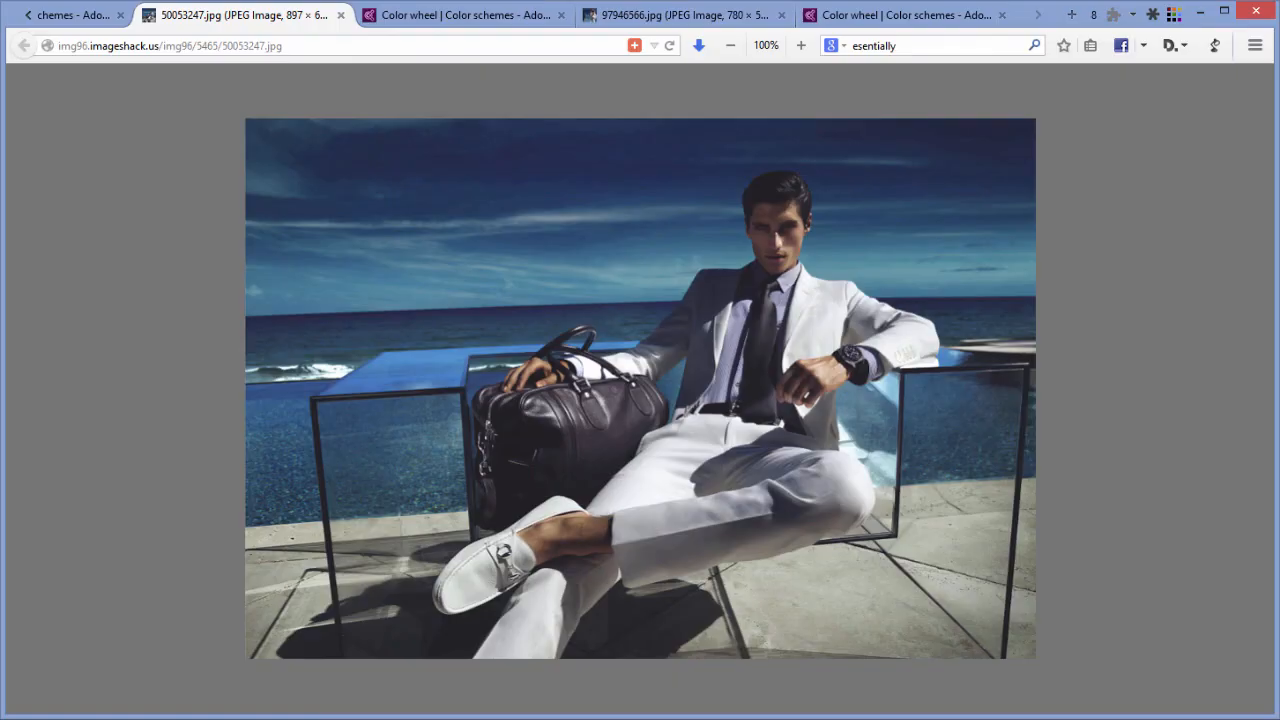
key("alt+Tab")
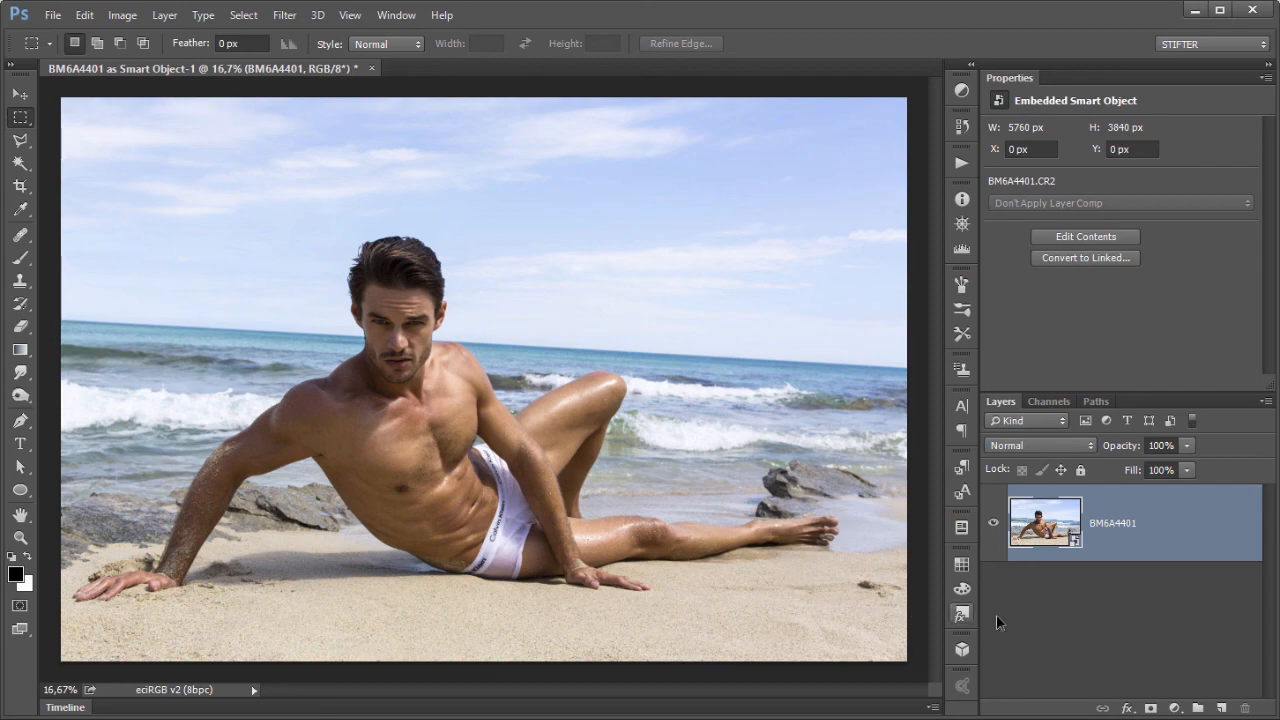
Step: Switch to the Redhead Girl With Freckles Retouch video on YouTube, like it and subscribe to its channel
key("alt+Tab")
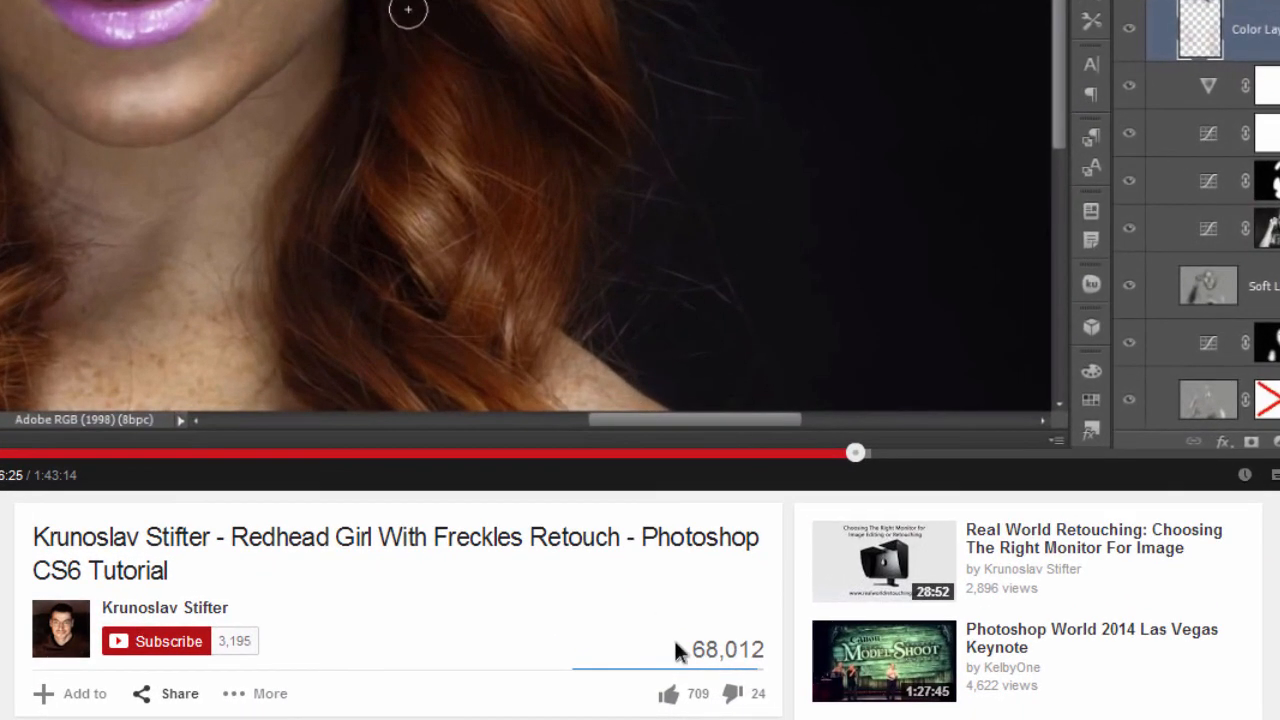
left_click(668, 692)
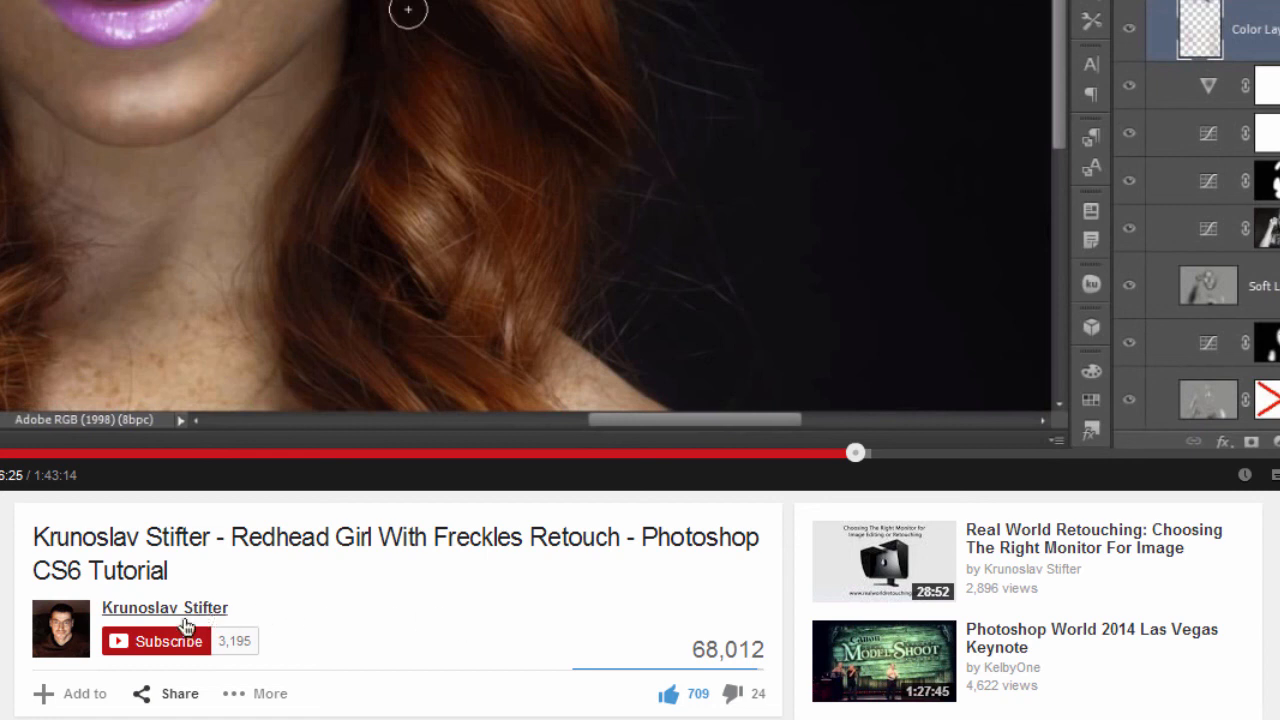
left_click(160, 643)
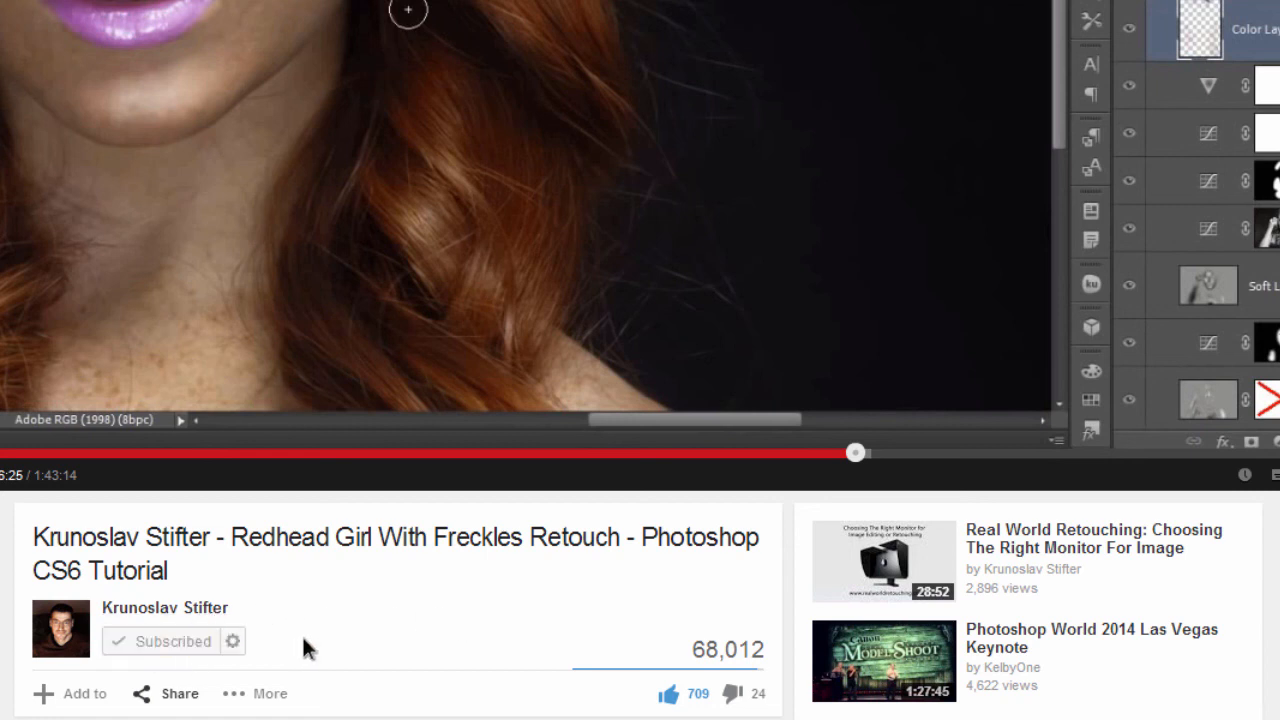
Step: Enable Send me updates in the channel's subscription preferences and save them
left_click(233, 643)
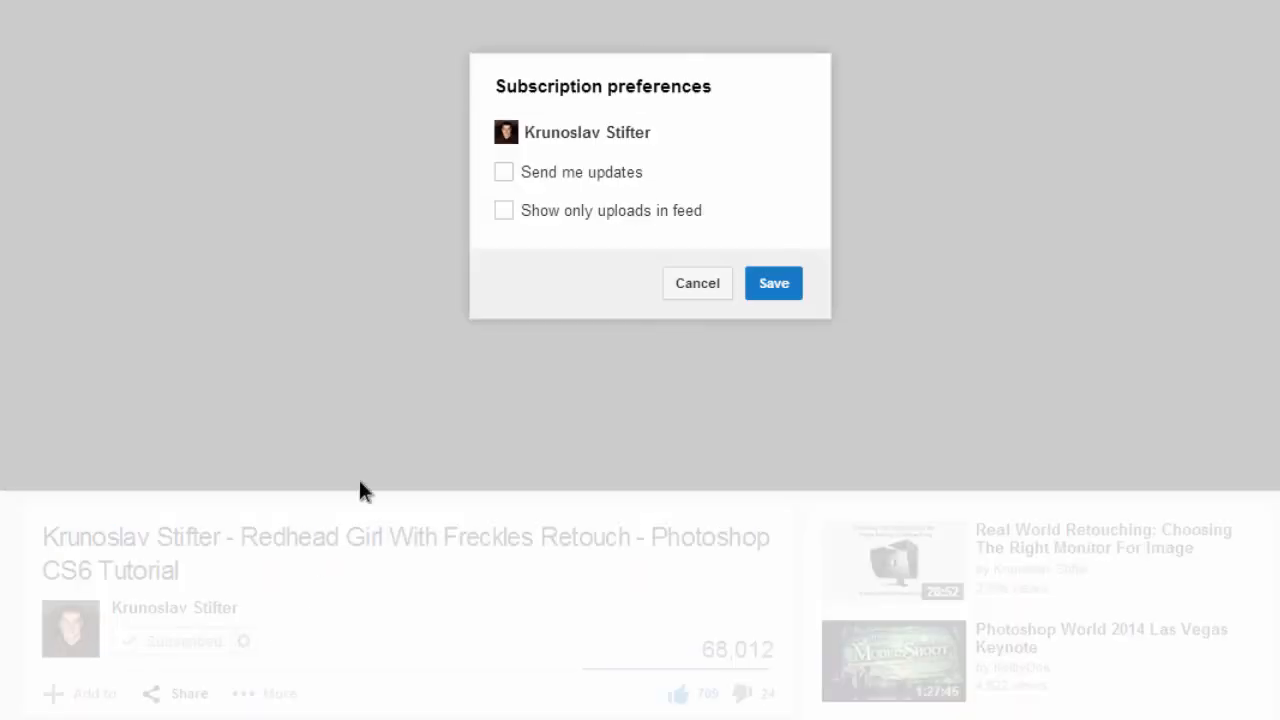
left_click(503, 176)
left_click(768, 291)
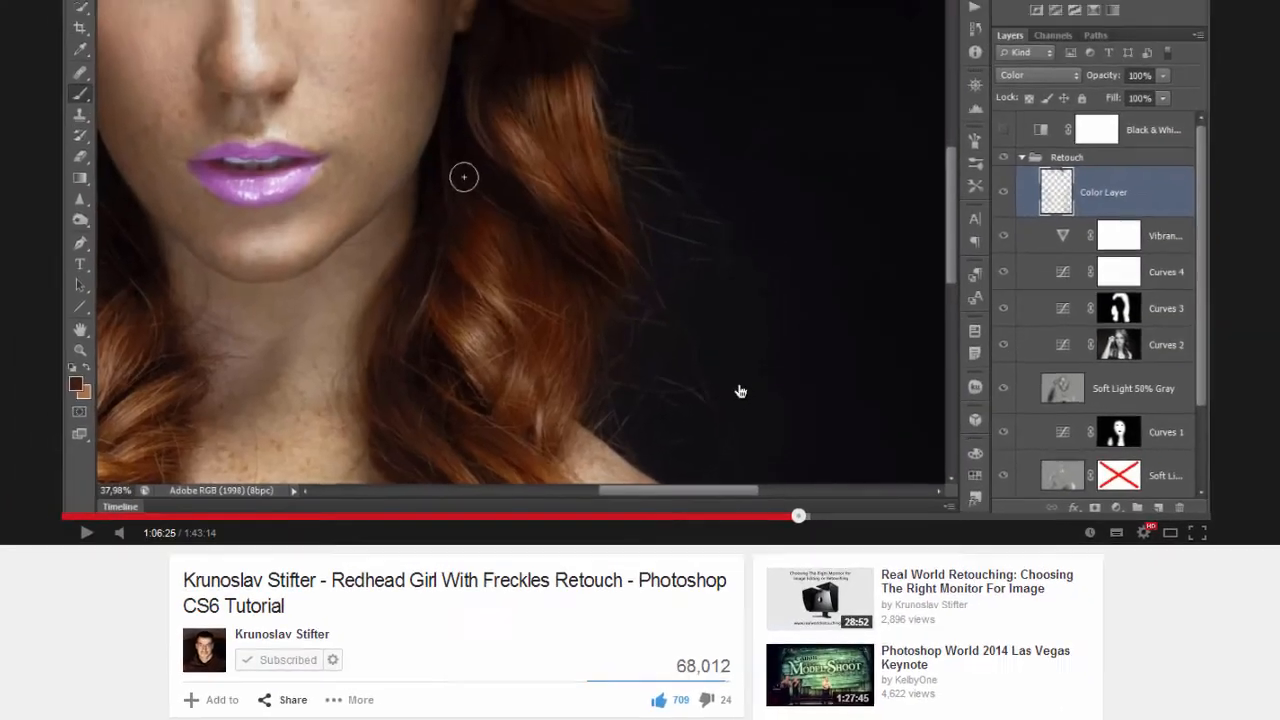